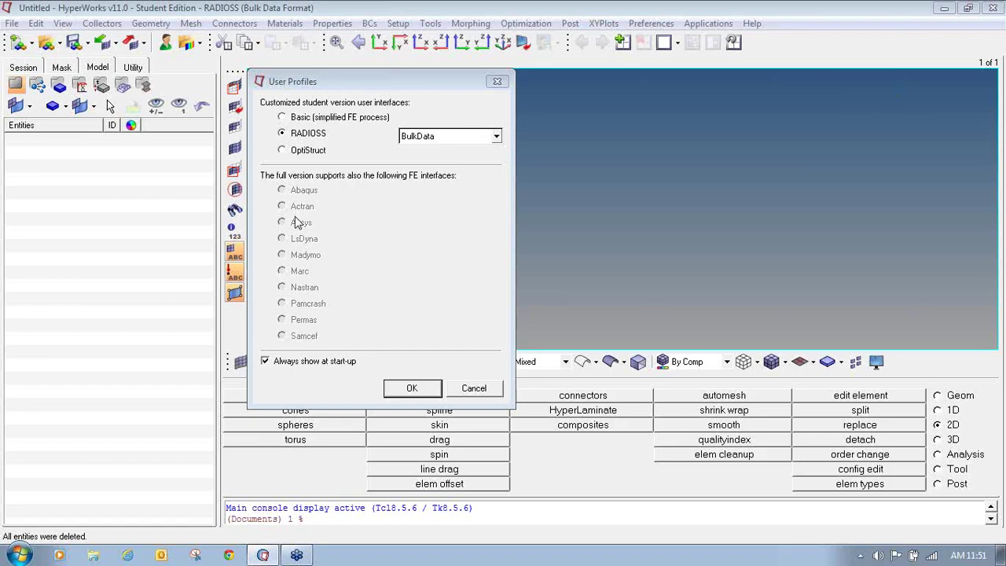
Step: Accept the RADIOSS user profile with the BulkData format
{"action": "left_click", "coordinate": [411, 388]}
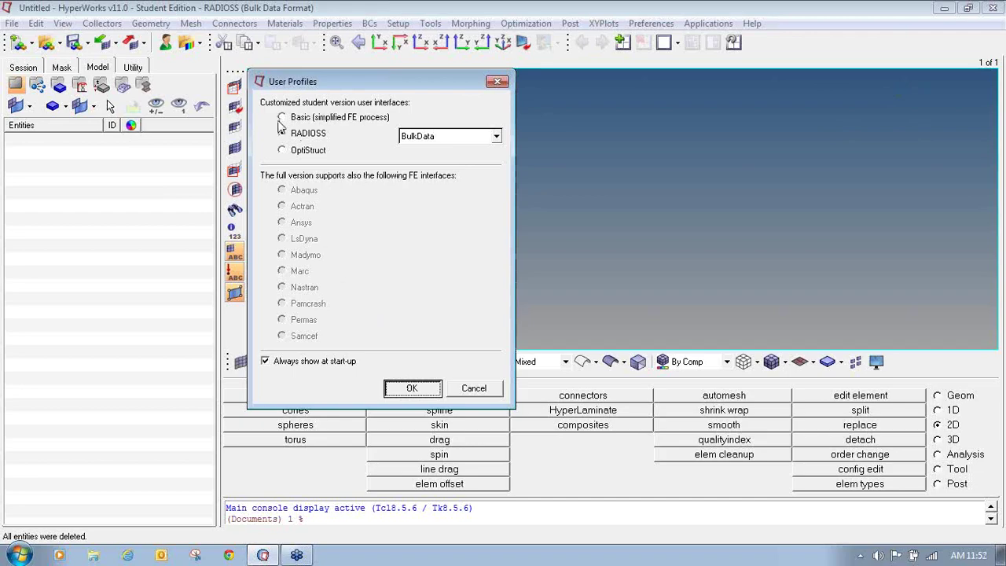
{"action": "key", "text": "Return"}
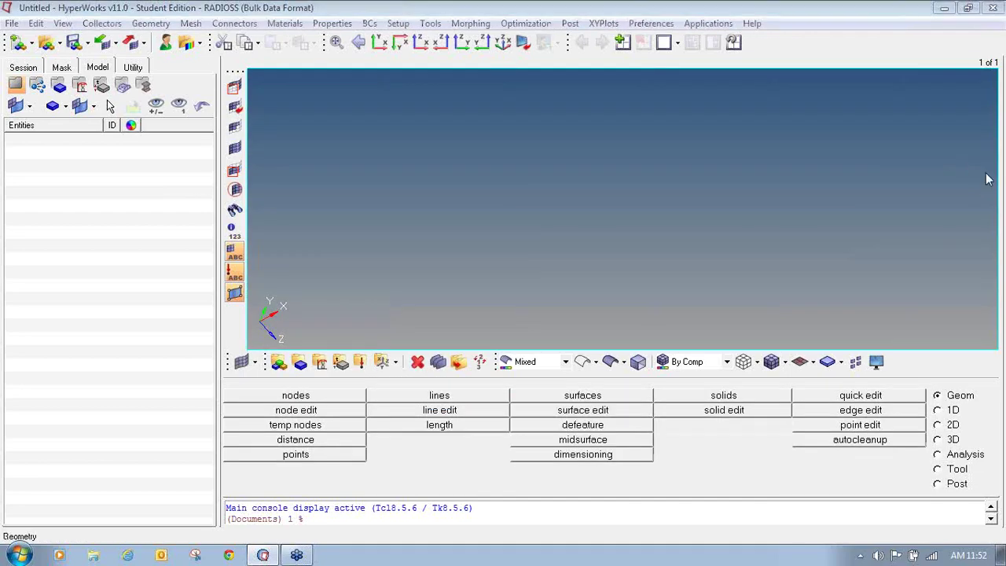
Step: Open the model bracket_line.hm from the 8_Tutorial Meshing Without Surface folder
{"action": "mouse_move", "coordinate": [49, 31]}
{"action": "left_mouse_down"}
{"action": "mouse_move", "coordinate": [33, 44]}
{"action": "mouse_move", "coordinate": [60, 56]}
{"action": "mouse_move", "coordinate": [66, 34]}
{"action": "left_mouse_up"}
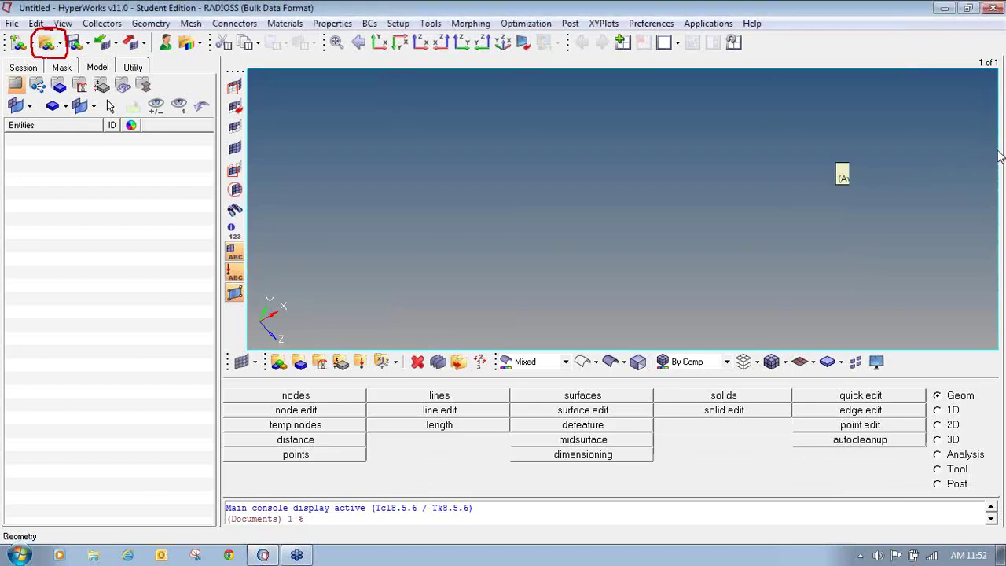
{"action": "left_click", "coordinate": [47, 42]}
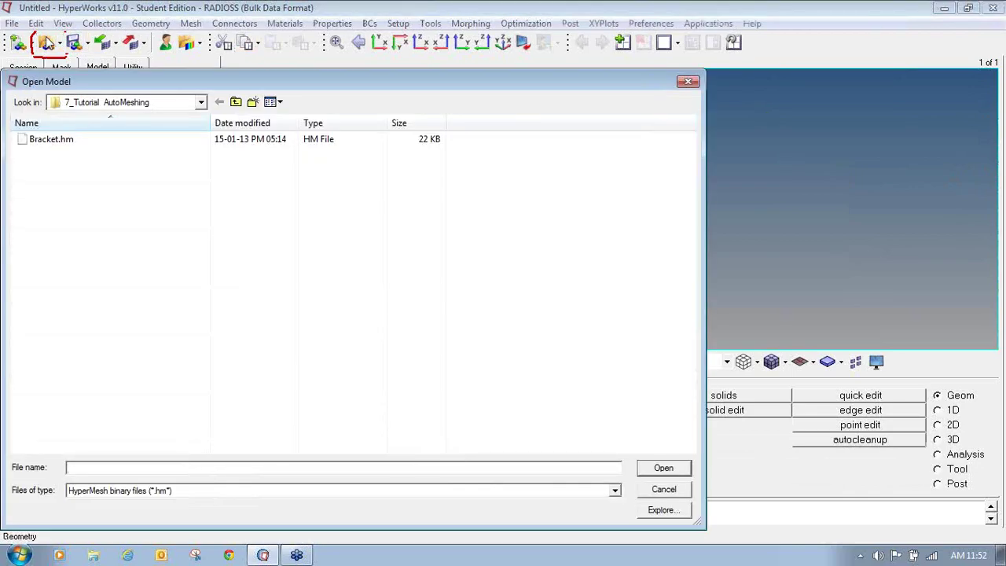
{"action": "left_click", "coordinate": [236, 102]}
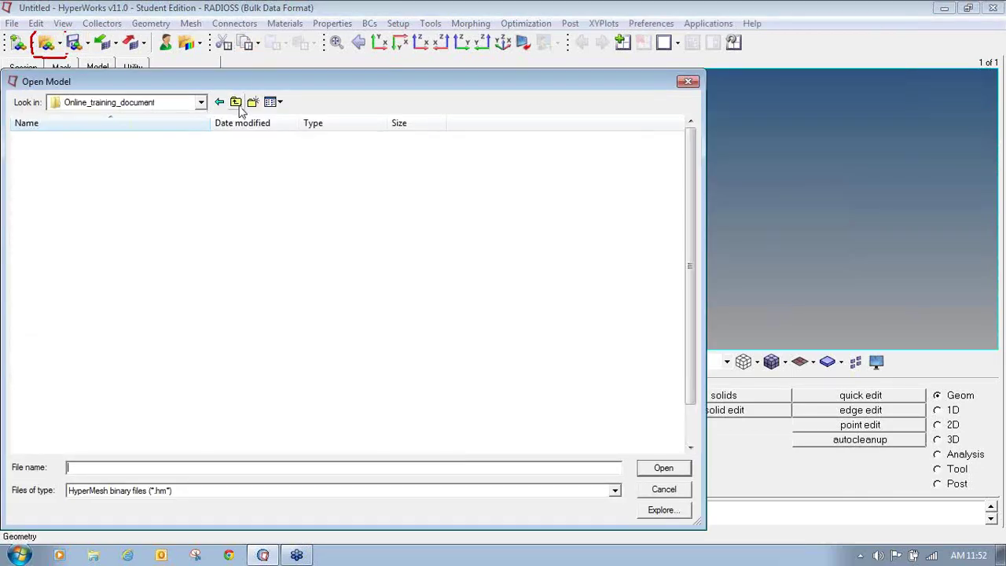
{"action": "double_click", "coordinate": [146, 235]}
{"action": "double_click", "coordinate": [116, 145]}
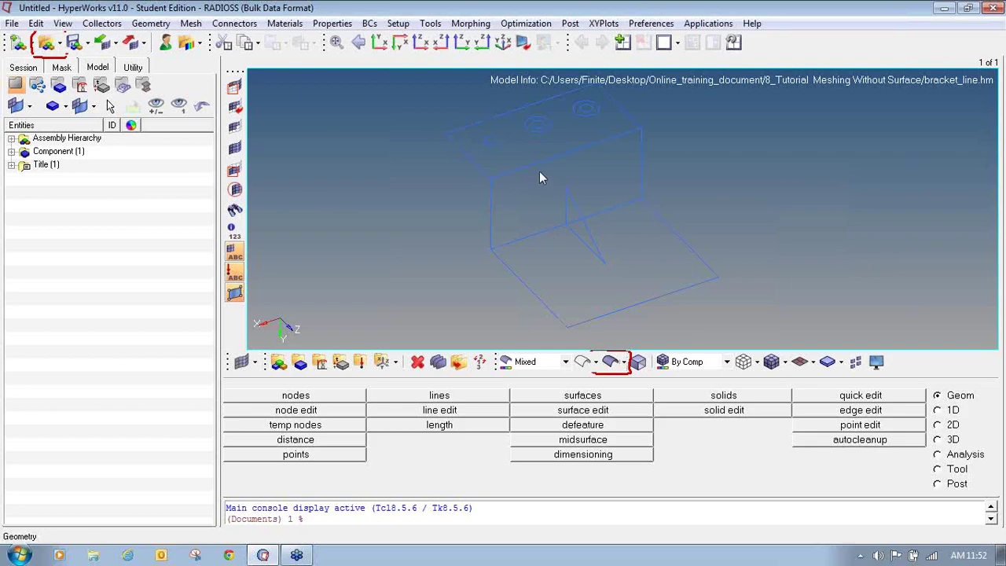
{"action": "right_click_drag", "start_coordinate": [482, 188], "coordinate": [383, 195], "text": "ctrl"}
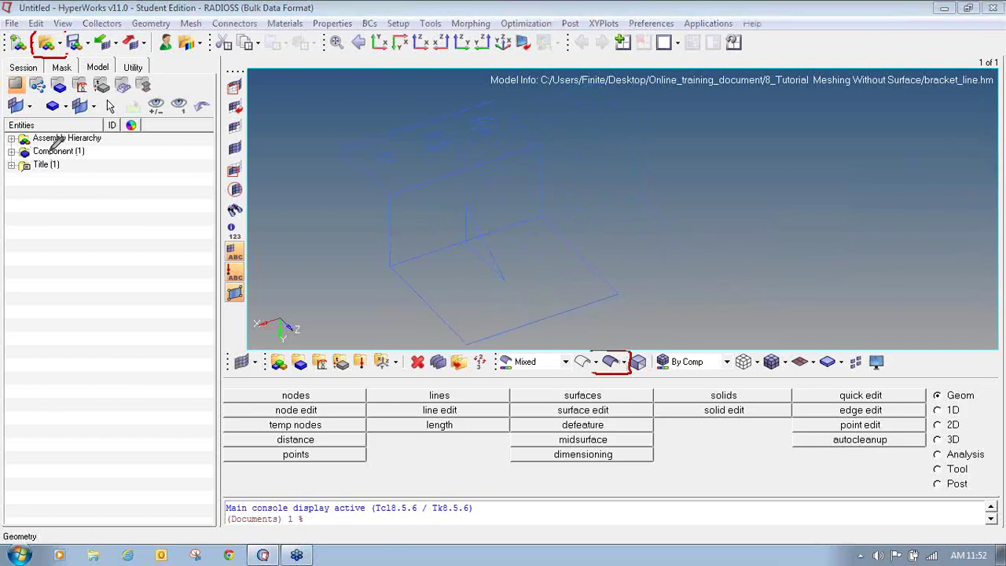
Step: List the bracket component, toggle its geometry display off and on, and keep the geometry color mode at Mixed
{"action": "mouse_move", "coordinate": [51, 149]}
{"action": "left_mouse_down"}
{"action": "mouse_move", "coordinate": [17, 139]}
{"action": "mouse_move", "coordinate": [35, 161]}
{"action": "mouse_move", "coordinate": [89, 152]}
{"action": "mouse_move", "coordinate": [69, 138]}
{"action": "left_mouse_up"}
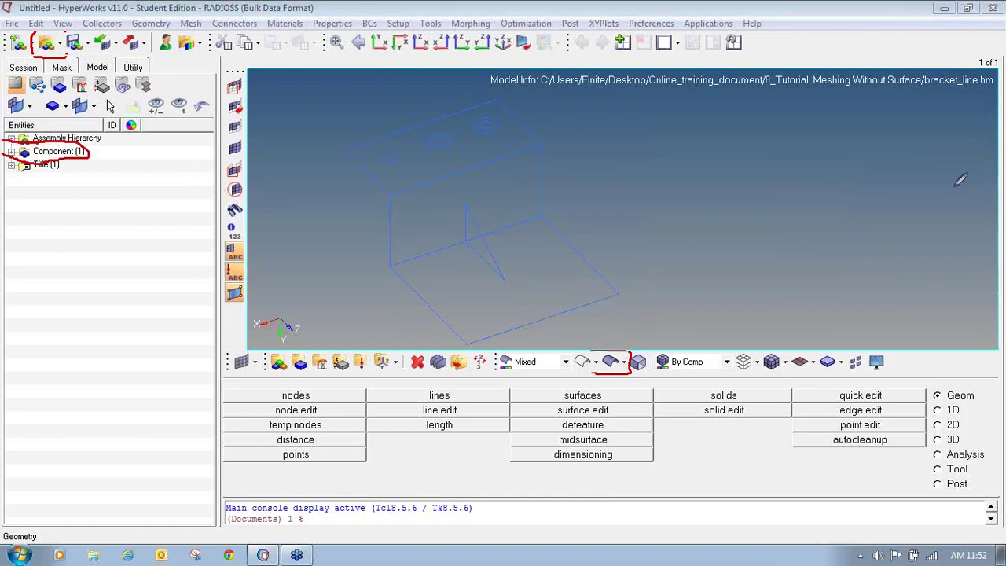
{"action": "left_click", "coordinate": [11, 151]}
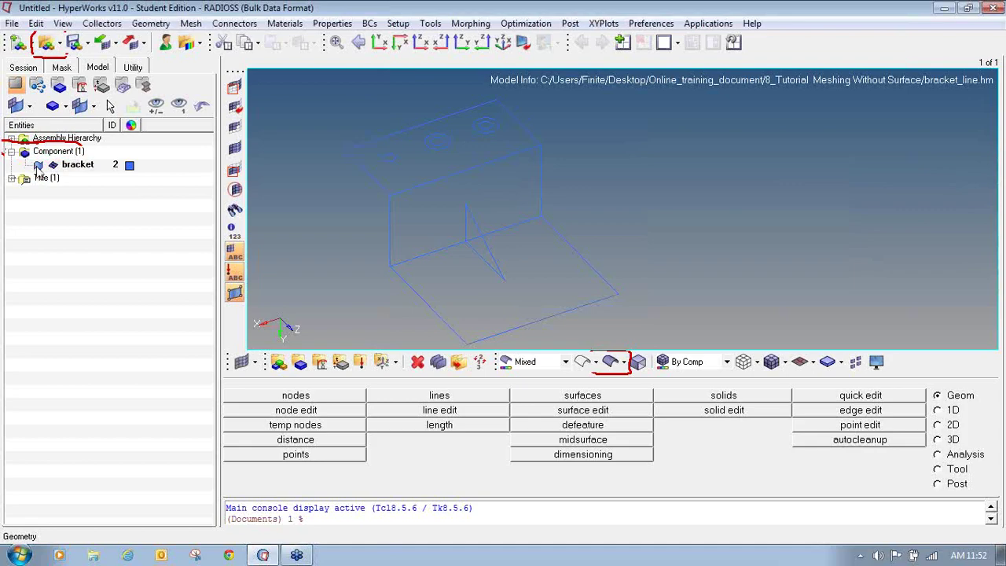
{"action": "left_click", "coordinate": [37, 165]}
{"action": "left_click", "coordinate": [38, 164]}
{"action": "left_click", "coordinate": [550, 361]}
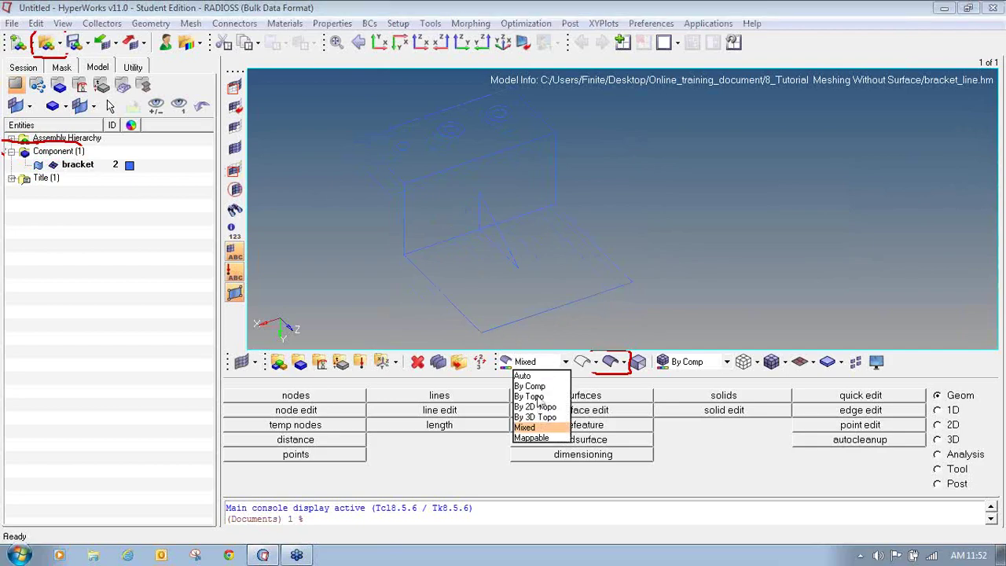
{"action": "left_click", "coordinate": [532, 427]}
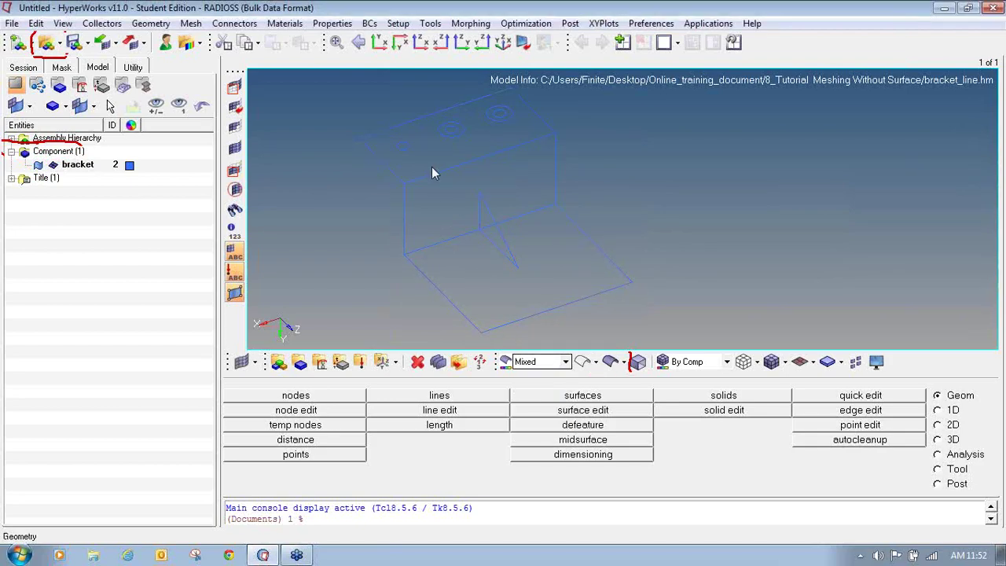
Step: Try olive green, red and white as the bracket component's color
{"action": "left_click", "coordinate": [129, 165]}
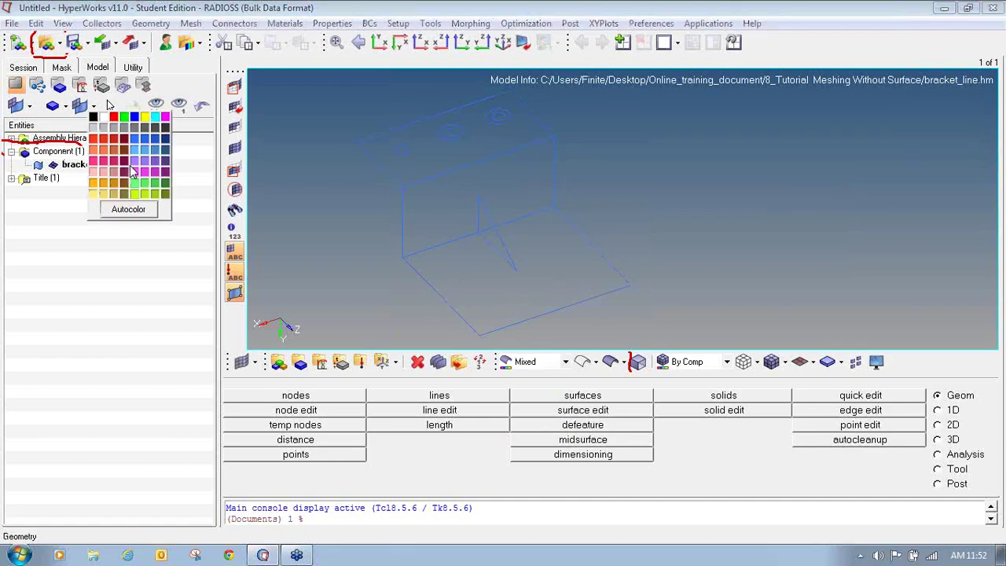
{"action": "left_click", "coordinate": [165, 195]}
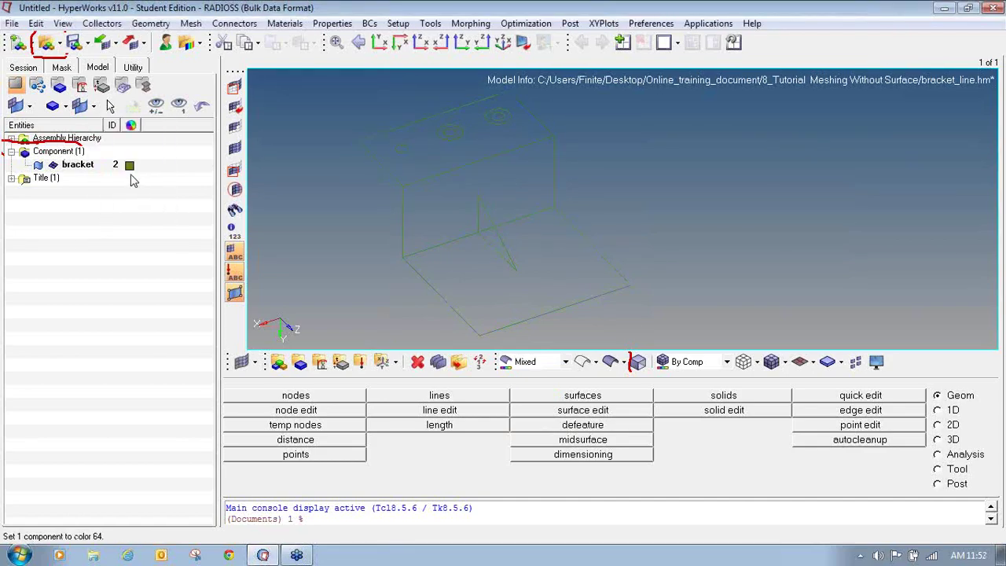
{"action": "left_click", "coordinate": [131, 167]}
{"action": "left_click", "coordinate": [115, 126]}
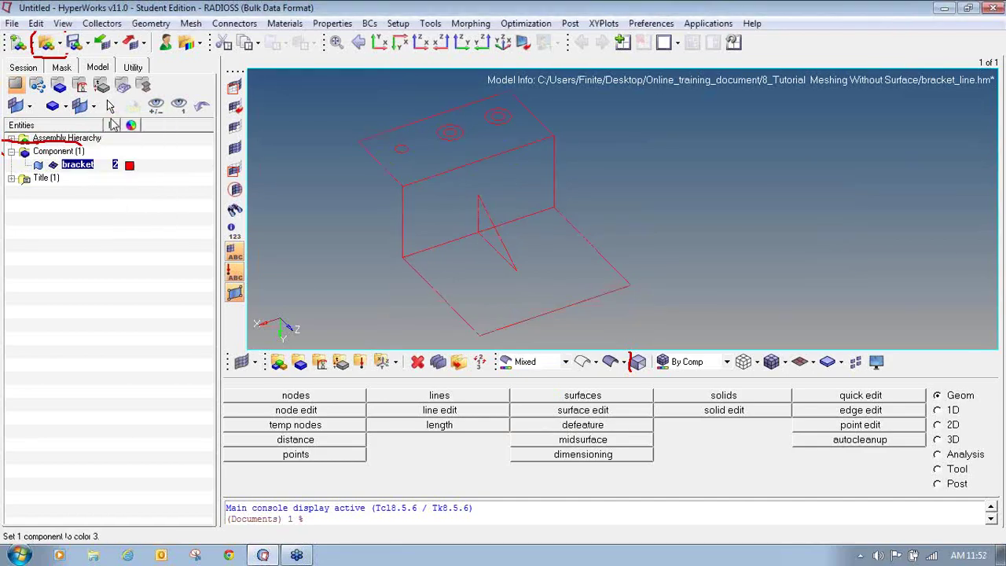
{"action": "left_click", "coordinate": [130, 168]}
{"action": "left_click", "coordinate": [106, 125]}
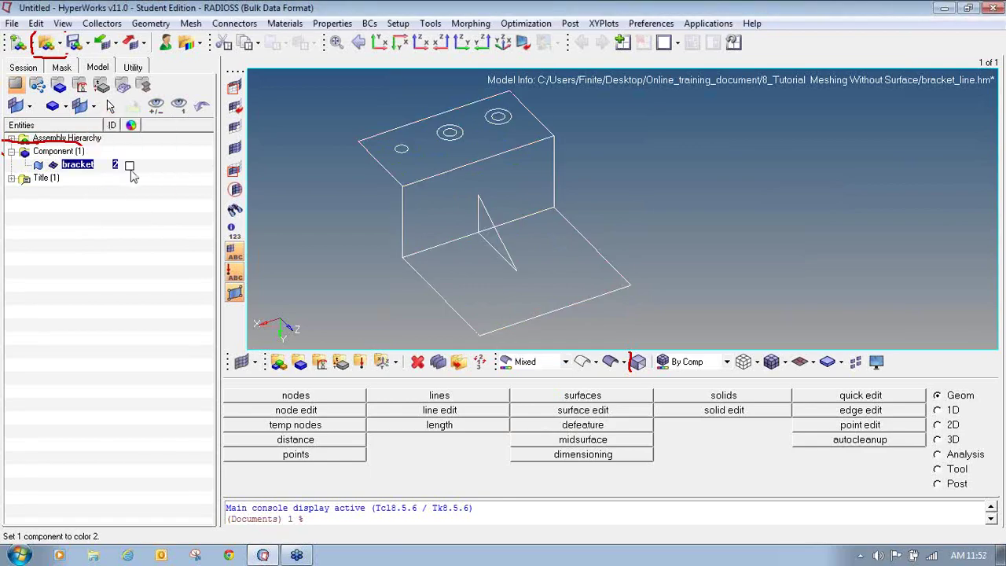
Step: Set the bracket component's color to black
{"action": "left_click", "coordinate": [133, 171]}
{"action": "left_click", "coordinate": [96, 126]}
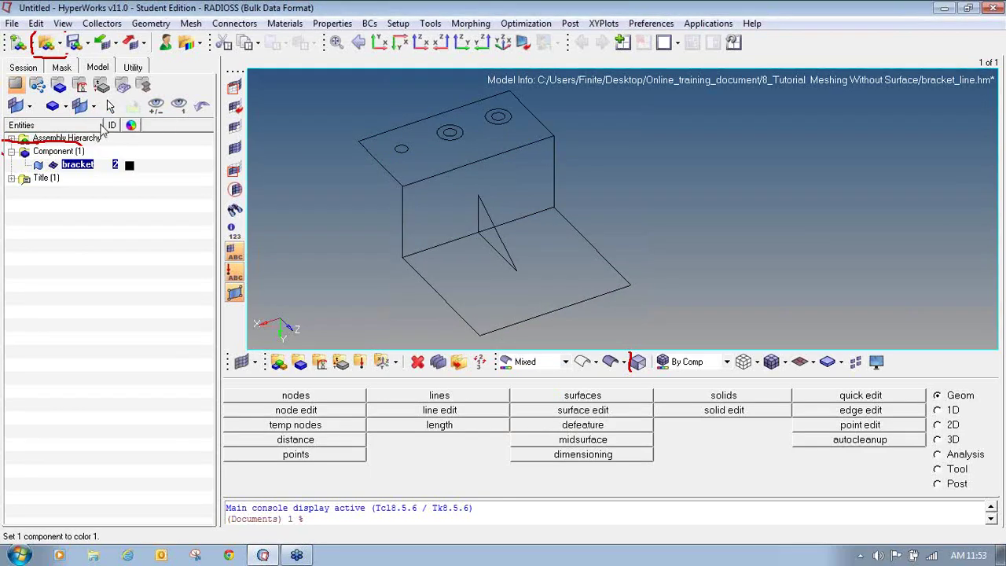
{"action": "left_click", "coordinate": [130, 165]}
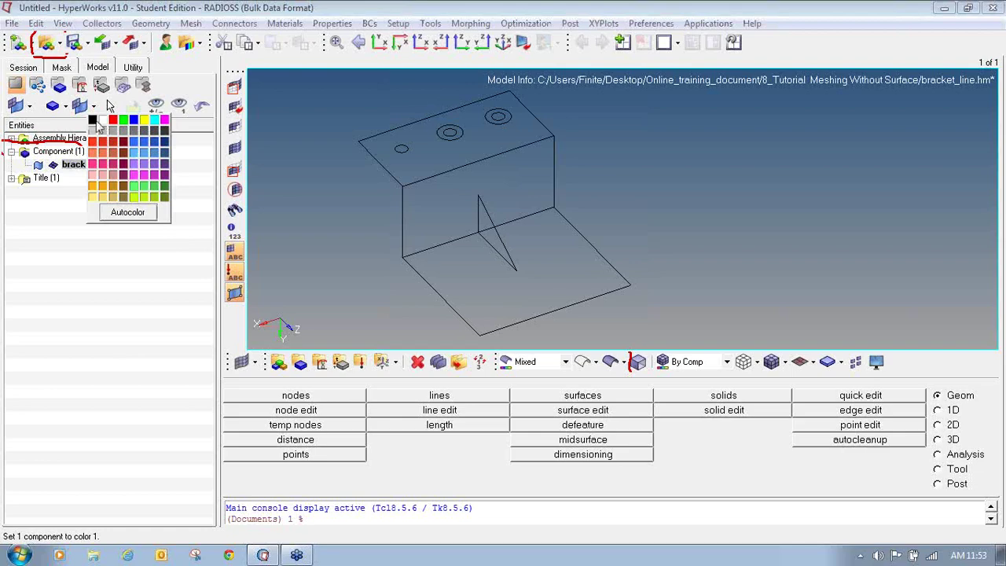
{"action": "left_click", "coordinate": [95, 122]}
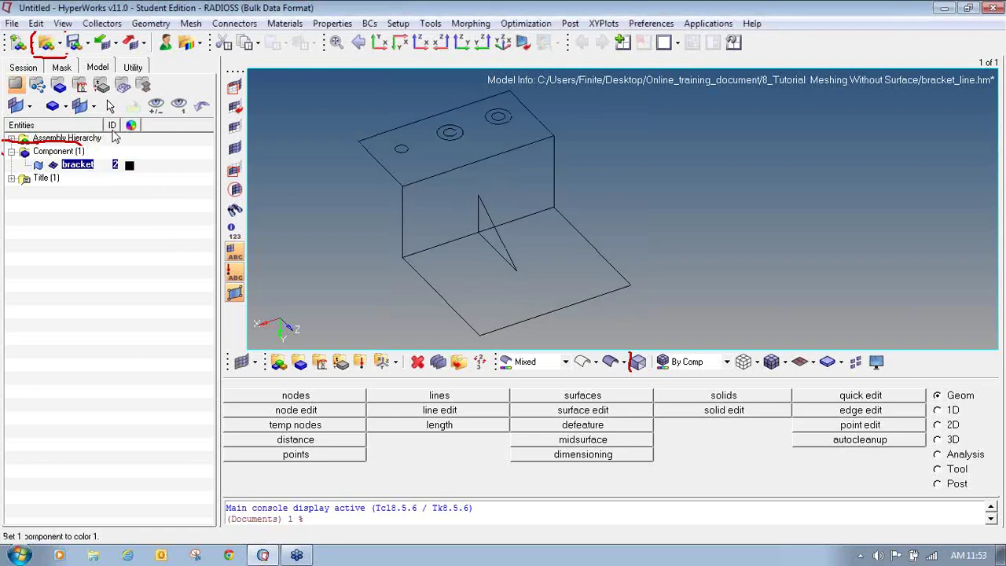
Step: Examine the bracket's line geometry from several angles, including the holes on the upper flange
{"action": "left_click", "coordinate": [622, 208], "text": "ctrl"}
{"action": "mouse_move", "coordinate": [470, 243]}
{"action": "left_mouse_down", "text": "ctrl"}
{"action": "mouse_move", "coordinate": [488, 252]}
{"action": "mouse_move", "coordinate": [399, 268]}
{"action": "mouse_move", "coordinate": [468, 243]}
{"action": "mouse_move", "coordinate": [451, 207]}
{"action": "mouse_move", "coordinate": [422, 260]}
{"action": "mouse_move", "coordinate": [440, 252]}
{"action": "left_mouse_up", "text": "ctrl"}
{"action": "left_click", "coordinate": [437, 266], "text": "ctrl"}
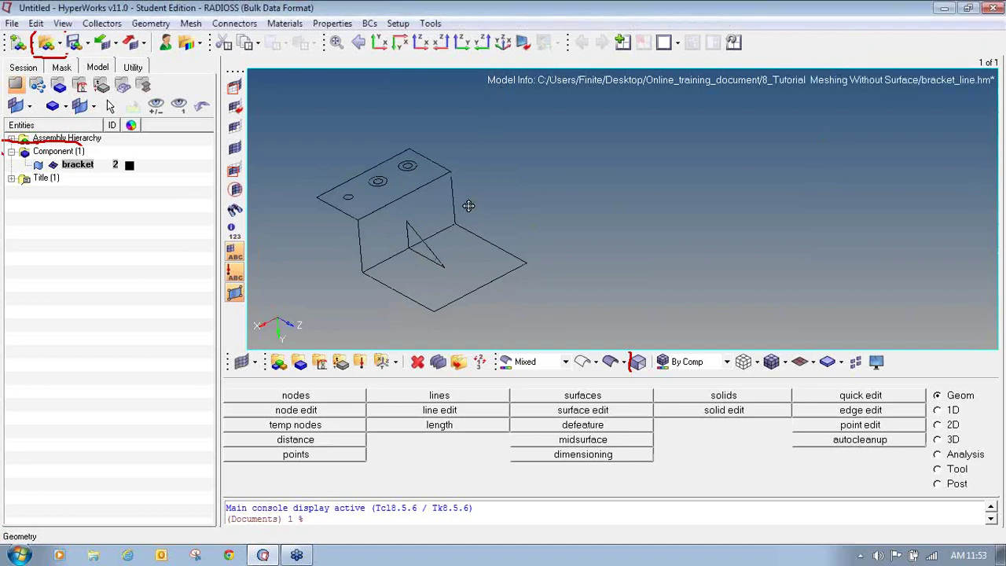
{"action": "mouse_move", "coordinate": [456, 219]}
{"action": "left_mouse_down", "text": "ctrl"}
{"action": "mouse_move", "coordinate": [519, 275]}
{"action": "mouse_move", "coordinate": [518, 292]}
{"action": "mouse_move", "coordinate": [449, 291]}
{"action": "mouse_move", "coordinate": [406, 144]}
{"action": "mouse_move", "coordinate": [424, 135]}
{"action": "mouse_move", "coordinate": [390, 218]}
{"action": "mouse_move", "coordinate": [462, 276]}
{"action": "mouse_move", "coordinate": [465, 295]}
{"action": "mouse_move", "coordinate": [489, 270]}
{"action": "mouse_move", "coordinate": [407, 180]}
{"action": "mouse_move", "coordinate": [408, 197]}
{"action": "mouse_move", "coordinate": [422, 210]}
{"action": "mouse_move", "coordinate": [440, 206]}
{"action": "mouse_move", "coordinate": [460, 189]}
{"action": "mouse_move", "coordinate": [446, 180]}
{"action": "left_mouse_up", "text": "ctrl"}
{"action": "left_click_drag", "start_coordinate": [512, 265], "coordinate": [416, 150], "text": "ctrl"}
{"action": "left_click_drag", "start_coordinate": [489, 242], "coordinate": [500, 242], "text": "ctrl"}
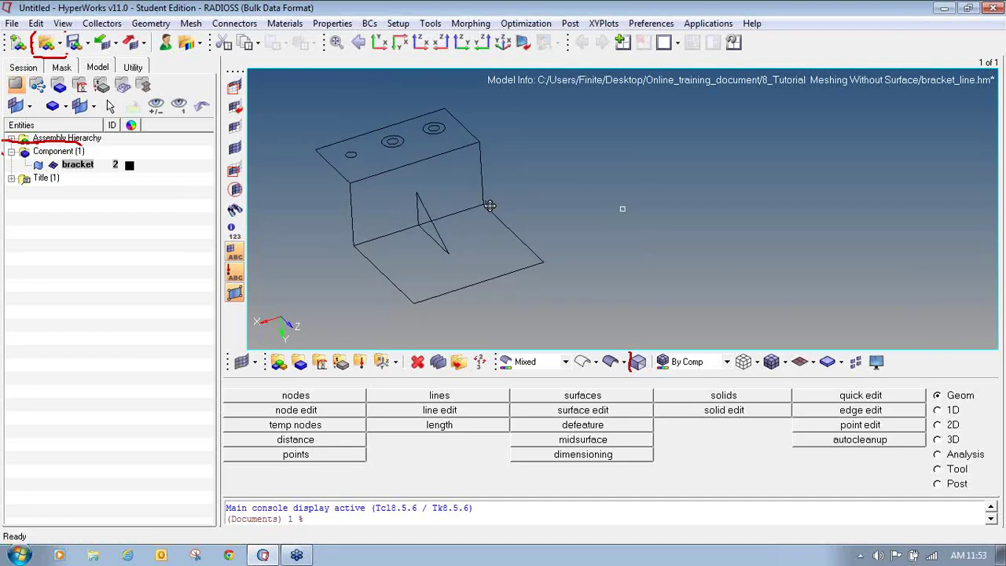
{"action": "left_click_drag", "start_coordinate": [487, 206], "coordinate": [393, 188], "text": "ctrl"}
{"action": "scroll", "coordinate": [395, 198], "scroll_direction": "up", "scroll_amount": 2}
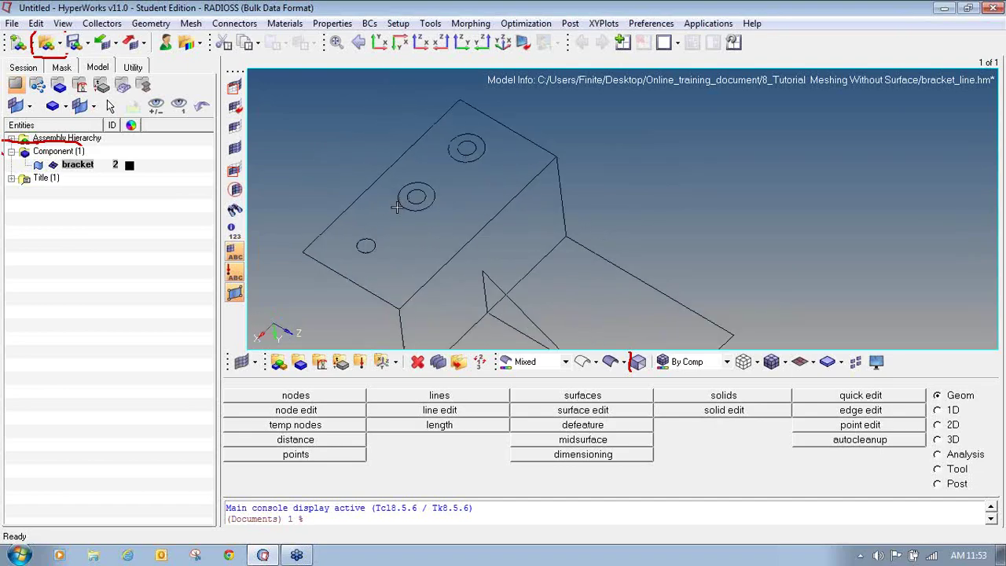
Step: Examine the three holes and the washer circles on the bracket's flange in the XZ plane view
{"action": "left_click", "coordinate": [378, 42]}
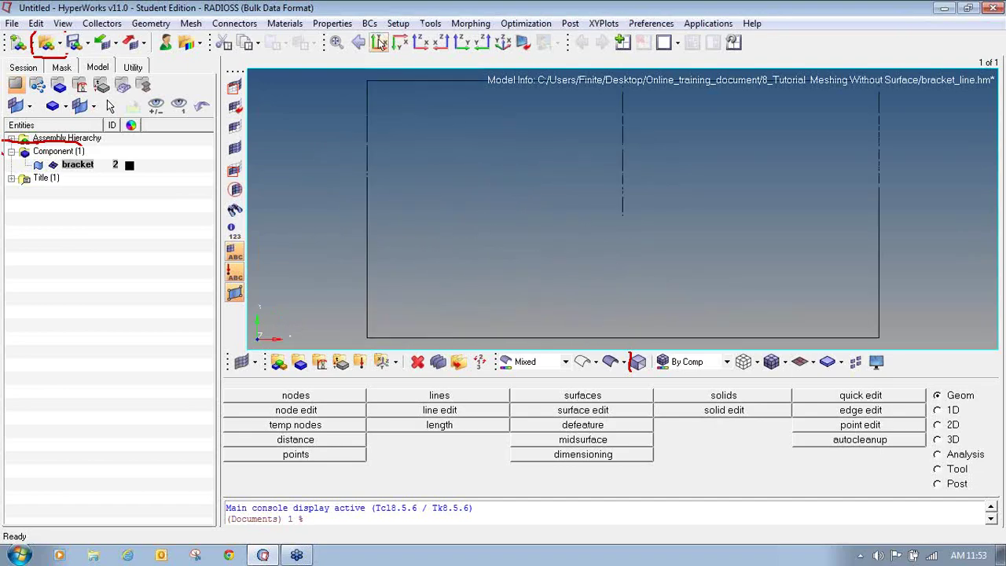
{"action": "left_click", "coordinate": [421, 42]}
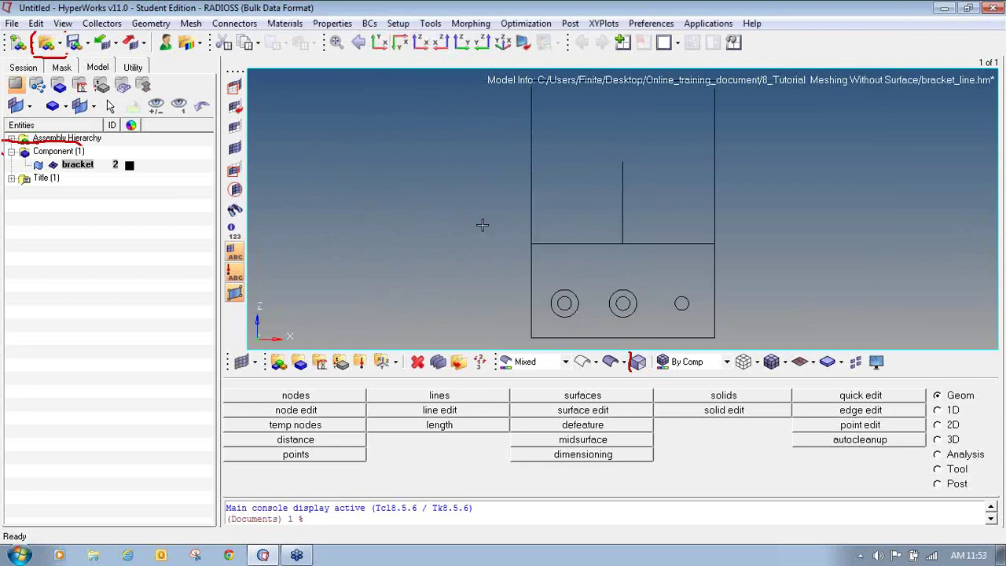
{"action": "right_click_drag", "start_coordinate": [439, 226], "coordinate": [332, 207], "text": "ctrl"}
{"action": "mouse_move", "coordinate": [566, 293]}
{"action": "left_mouse_down", "text": "ctrl"}
{"action": "mouse_move", "coordinate": [564, 259]}
{"action": "mouse_move", "coordinate": [566, 294]}
{"action": "left_mouse_up", "text": "ctrl"}
{"action": "scroll", "coordinate": [565, 294], "scroll_direction": "up", "scroll_amount": 5}
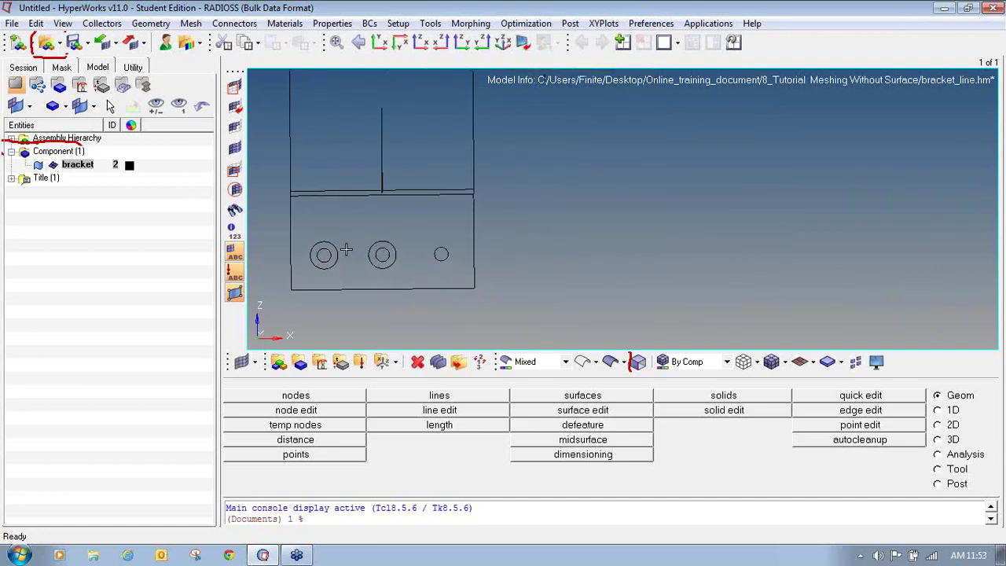
{"action": "scroll", "coordinate": [356, 253], "scroll_direction": "up", "scroll_amount": 1}
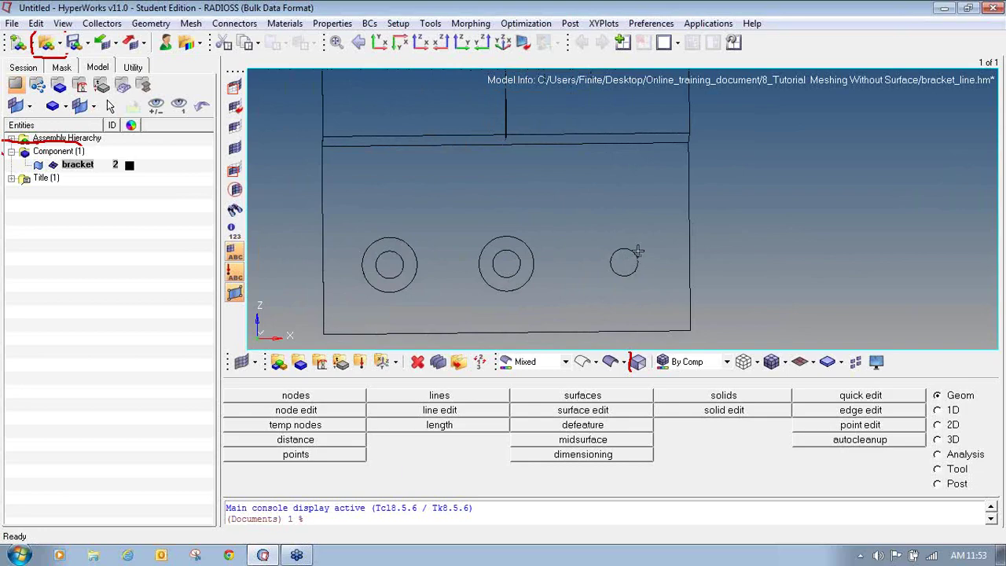
{"action": "right_click_drag", "start_coordinate": [647, 286], "coordinate": [588, 260], "text": "ctrl"}
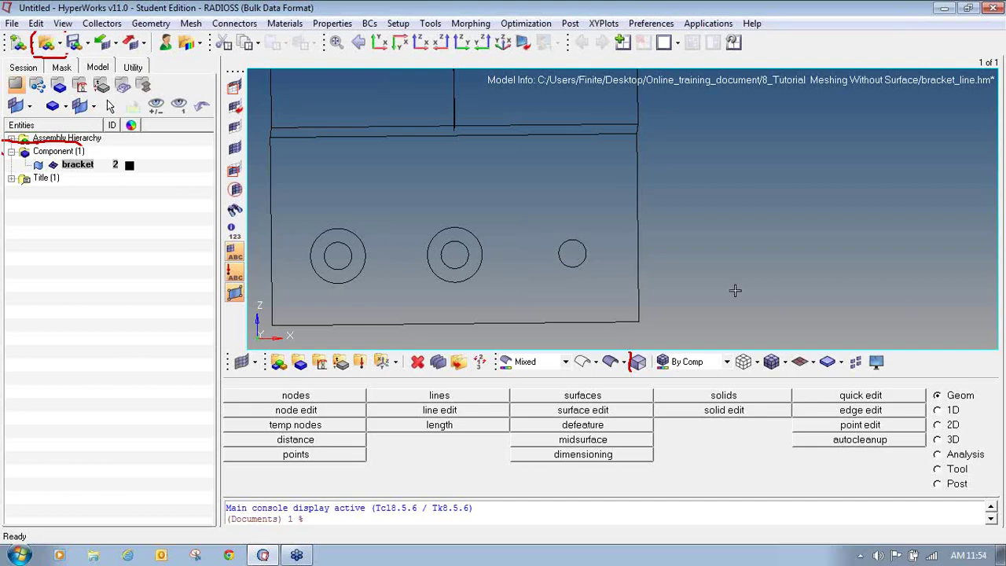
{"action": "left_click", "coordinate": [957, 470]}
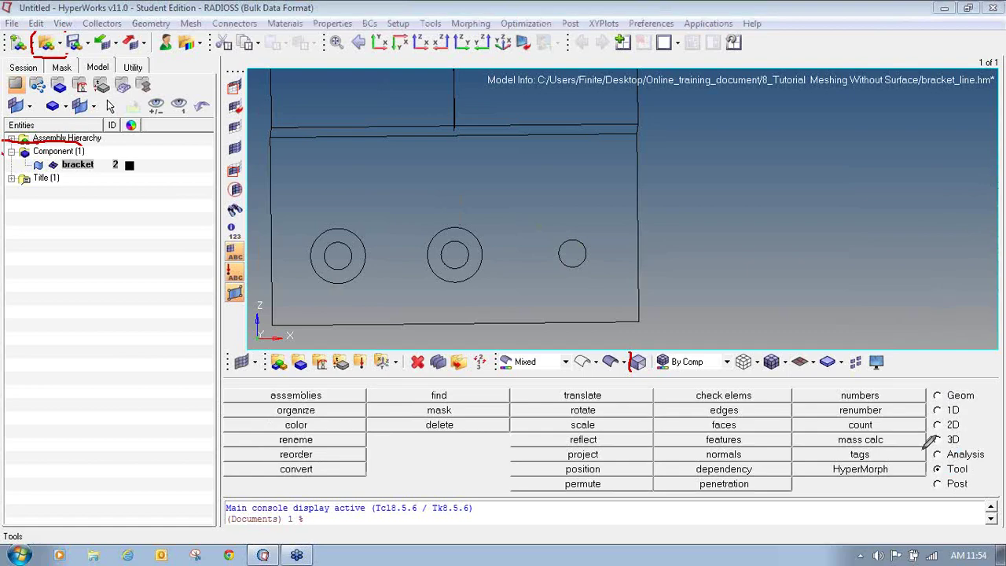
{"action": "mouse_move", "coordinate": [951, 461]}
{"action": "left_mouse_down"}
{"action": "mouse_move", "coordinate": [927, 466]}
{"action": "mouse_move", "coordinate": [929, 475]}
{"action": "mouse_move", "coordinate": [969, 462]}
{"action": "left_mouse_up"}
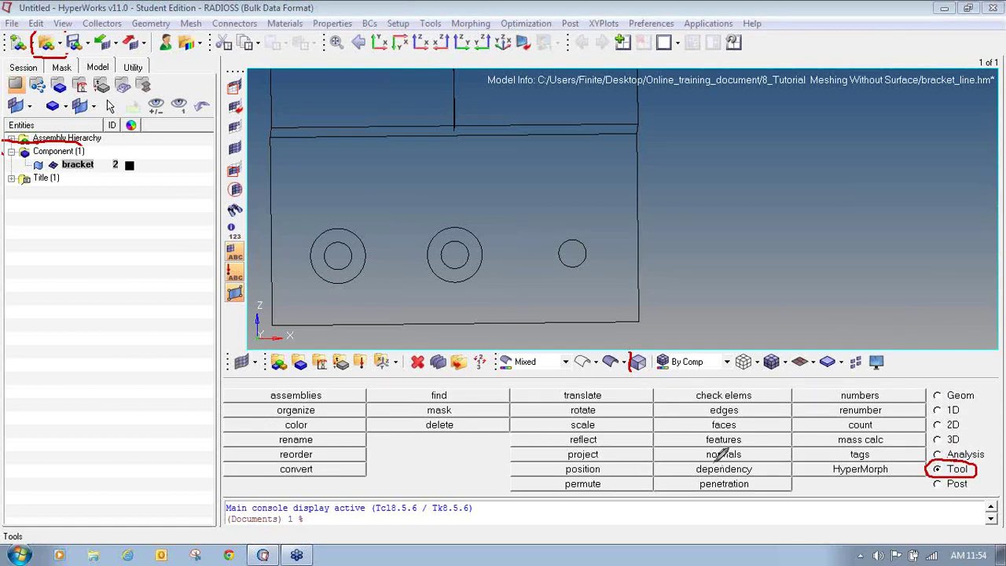
{"action": "mouse_move", "coordinate": [557, 414]}
{"action": "left_mouse_down"}
{"action": "mouse_move", "coordinate": [507, 417]}
{"action": "mouse_move", "coordinate": [523, 430]}
{"action": "mouse_move", "coordinate": [558, 431]}
{"action": "mouse_move", "coordinate": [657, 425]}
{"action": "mouse_move", "coordinate": [658, 413]}
{"action": "mouse_move", "coordinate": [583, 412]}
{"action": "left_mouse_up"}
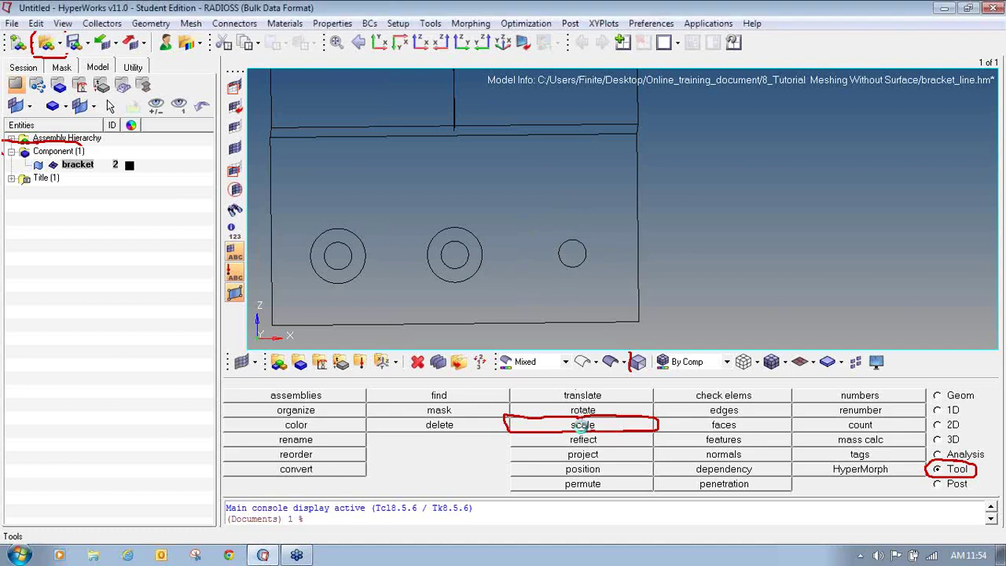
{"action": "left_click", "coordinate": [582, 426]}
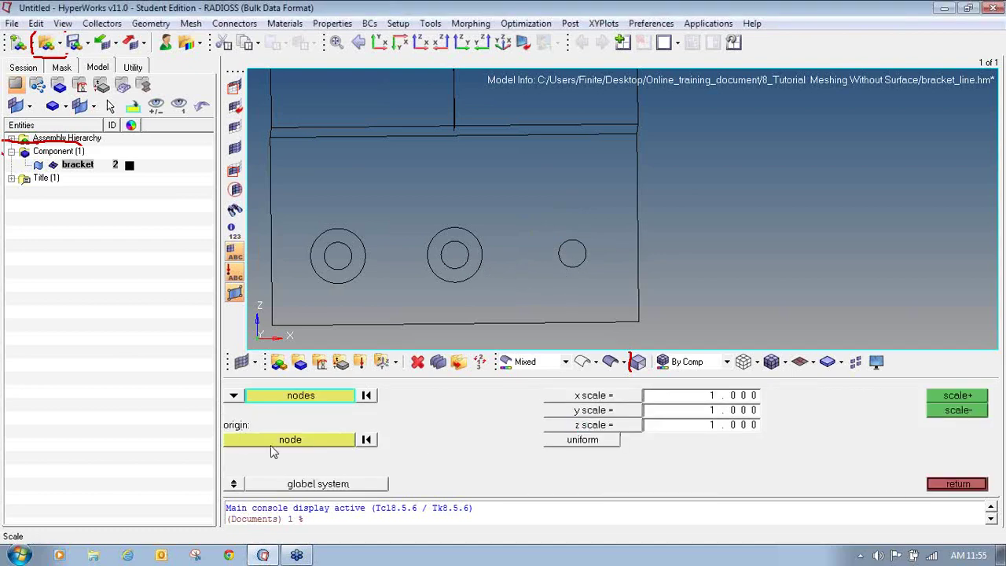
{"action": "left_click", "coordinate": [233, 395]}
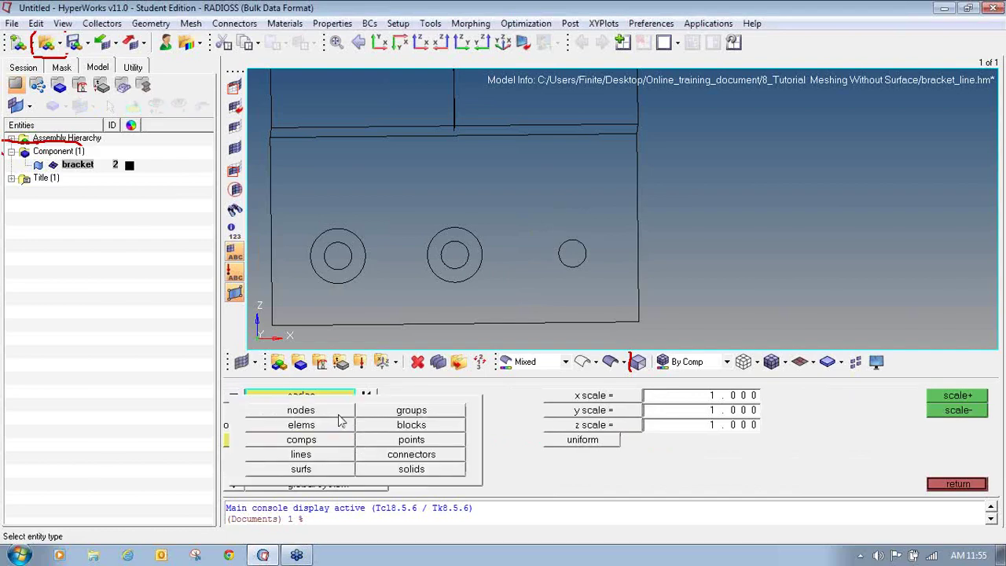
{"action": "left_click", "coordinate": [327, 456]}
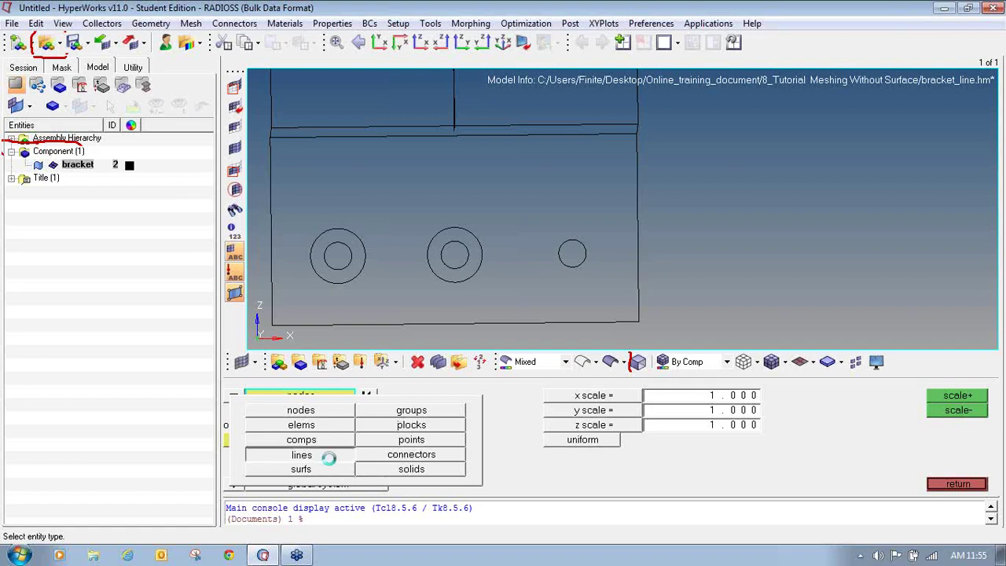
{"action": "left_click", "coordinate": [569, 263]}
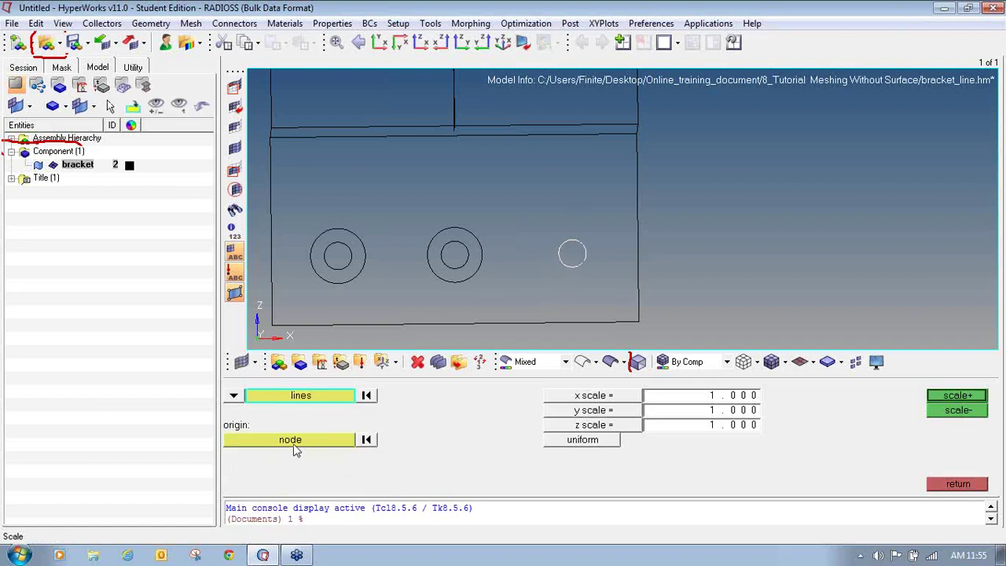
{"action": "left_click", "coordinate": [265, 442]}
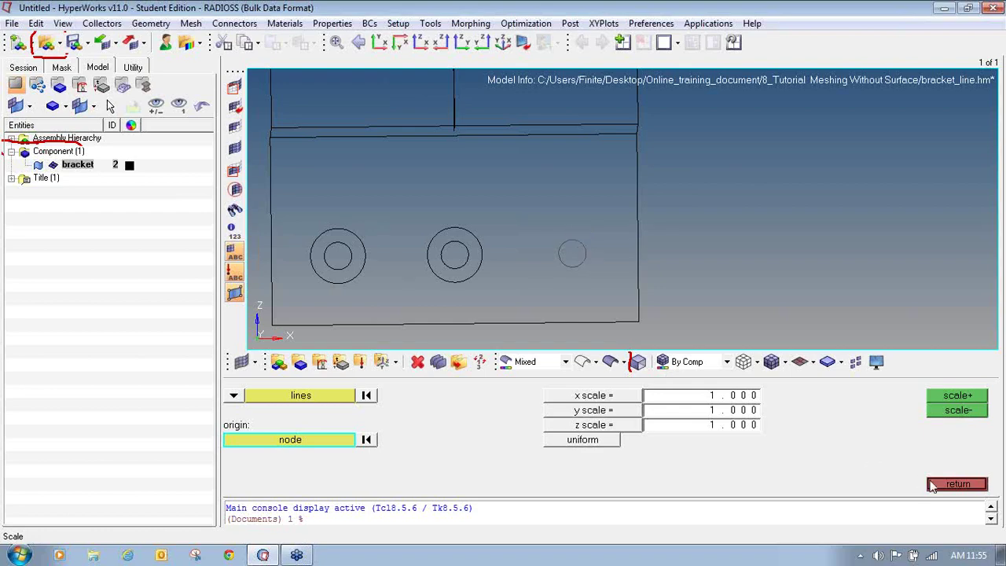
{"action": "left_click", "coordinate": [956, 484]}
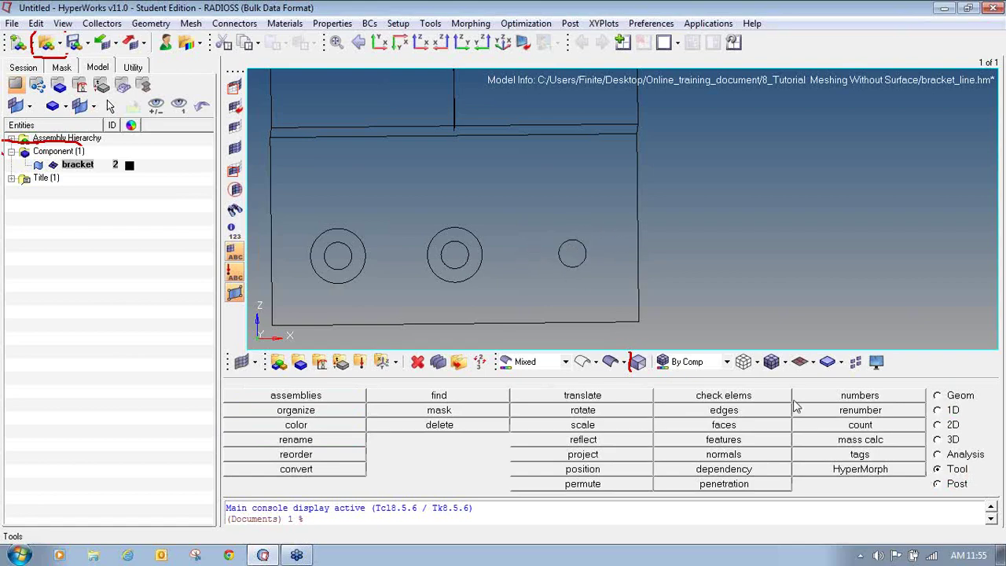
{"action": "left_click", "coordinate": [937, 396]}
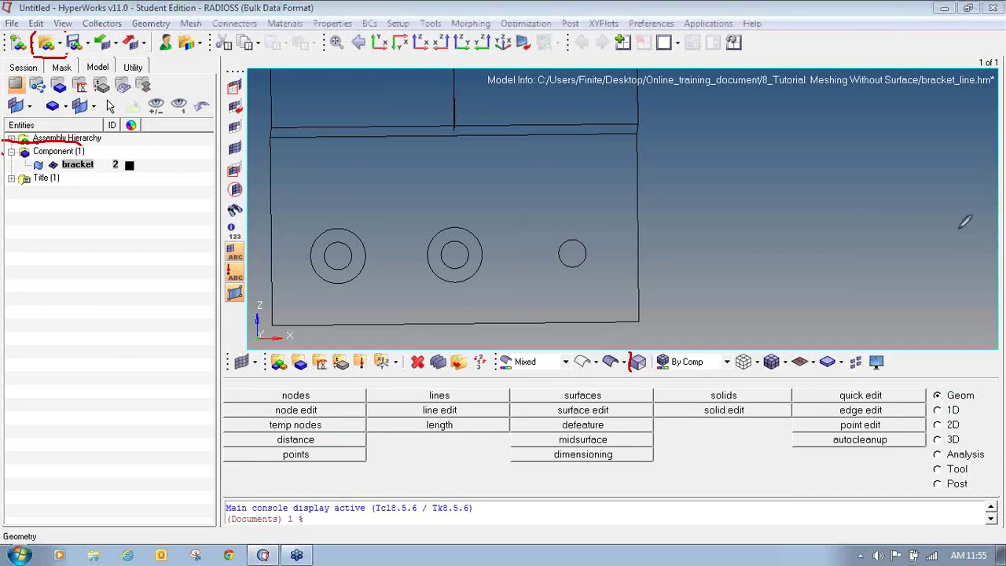
{"action": "mouse_move", "coordinate": [935, 381]}
{"action": "left_mouse_down"}
{"action": "mouse_move", "coordinate": [927, 393]}
{"action": "mouse_move", "coordinate": [958, 399]}
{"action": "left_mouse_up"}
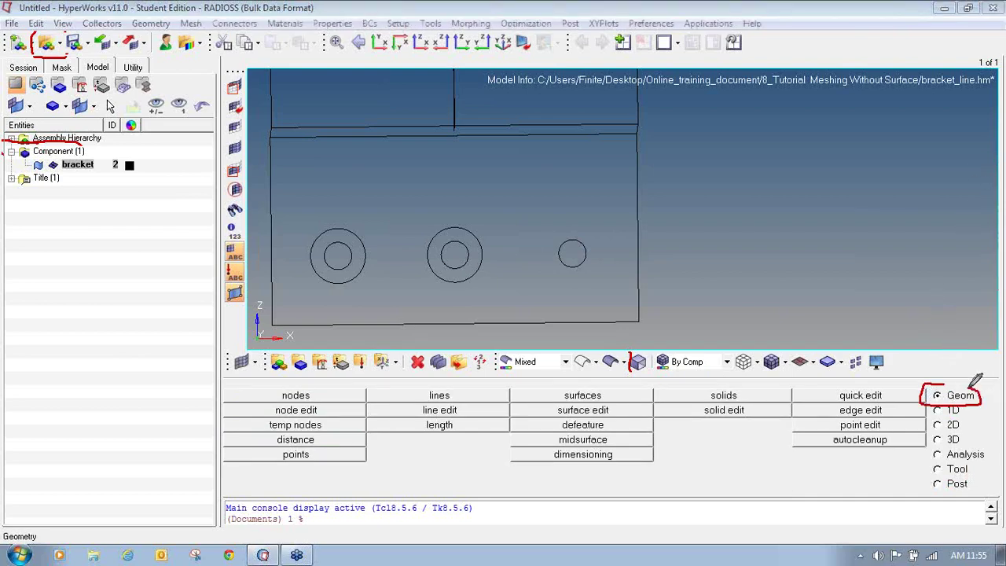
{"action": "mouse_move", "coordinate": [308, 430]}
{"action": "left_mouse_down"}
{"action": "mouse_move", "coordinate": [277, 431]}
{"action": "mouse_move", "coordinate": [291, 447]}
{"action": "mouse_move", "coordinate": [330, 435]}
{"action": "mouse_move", "coordinate": [287, 432]}
{"action": "left_mouse_up"}
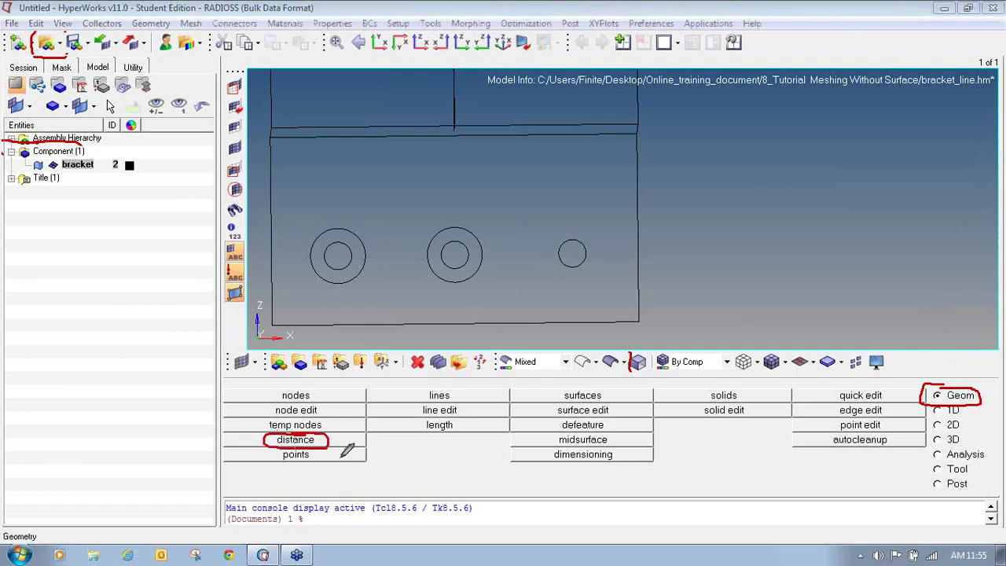
{"action": "left_click_drag", "start_coordinate": [377, 462], "coordinate": [441, 473]}
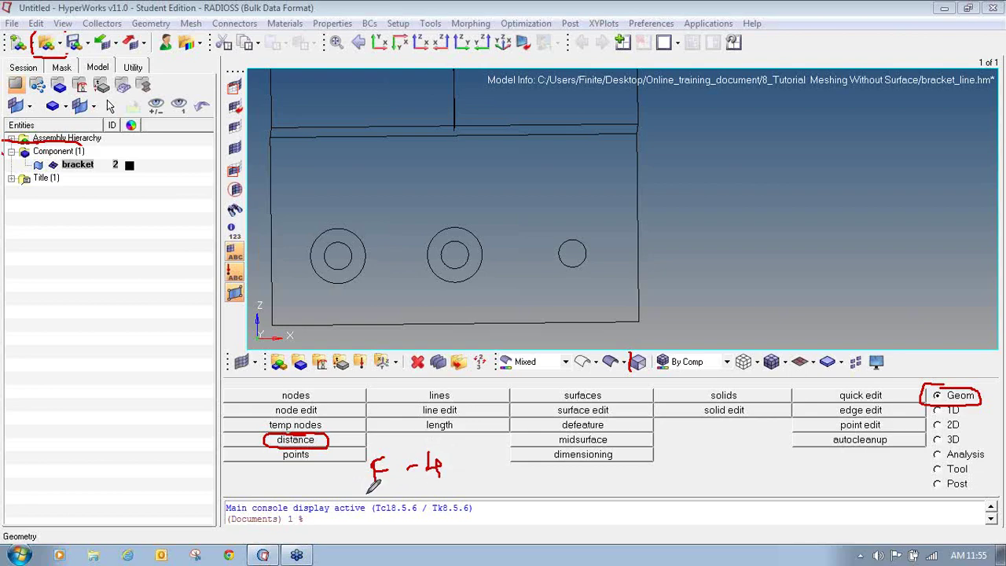
{"action": "left_click_drag", "start_coordinate": [356, 494], "coordinate": [437, 486]}
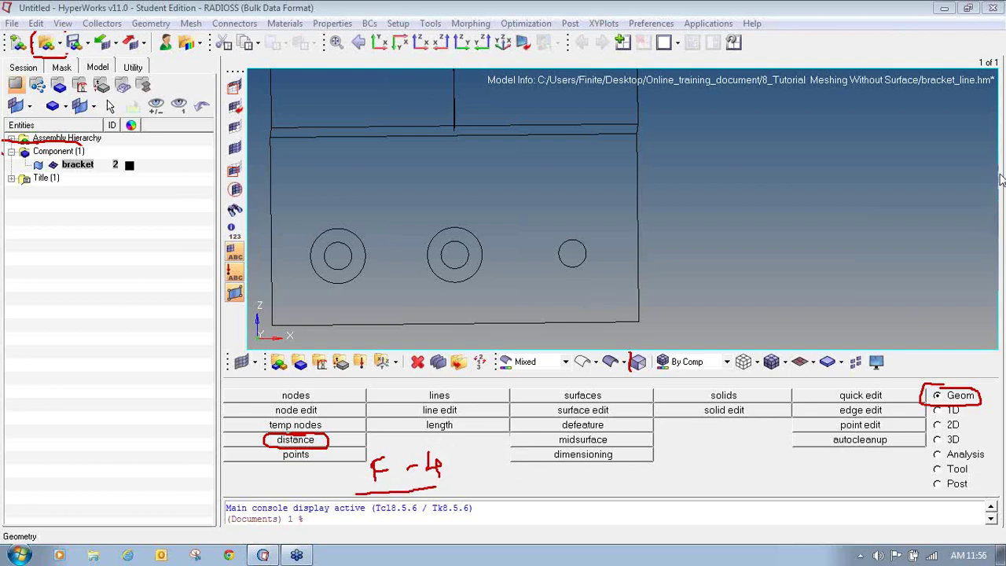
{"action": "left_click", "coordinate": [320, 441]}
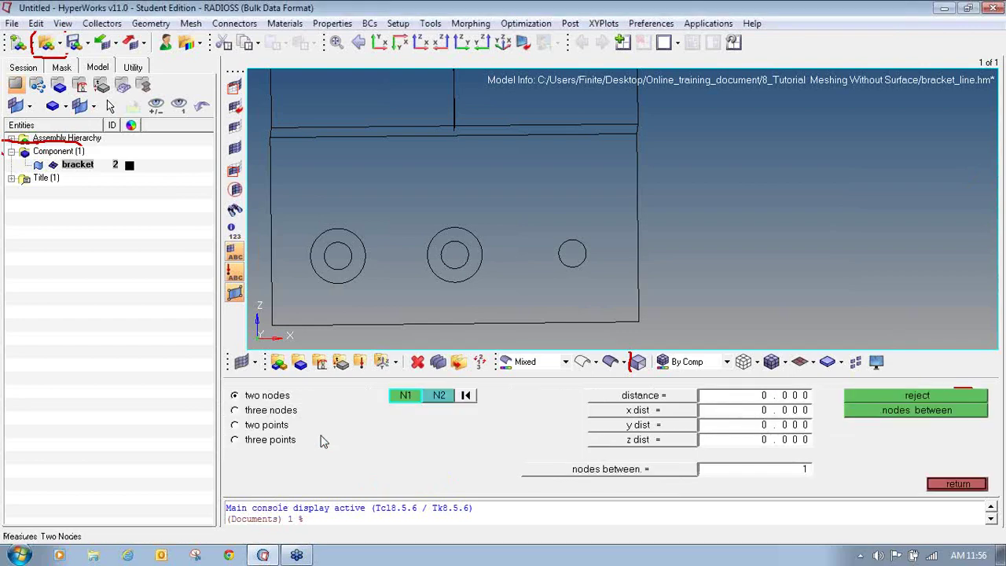
{"action": "left_click", "coordinate": [968, 486]}
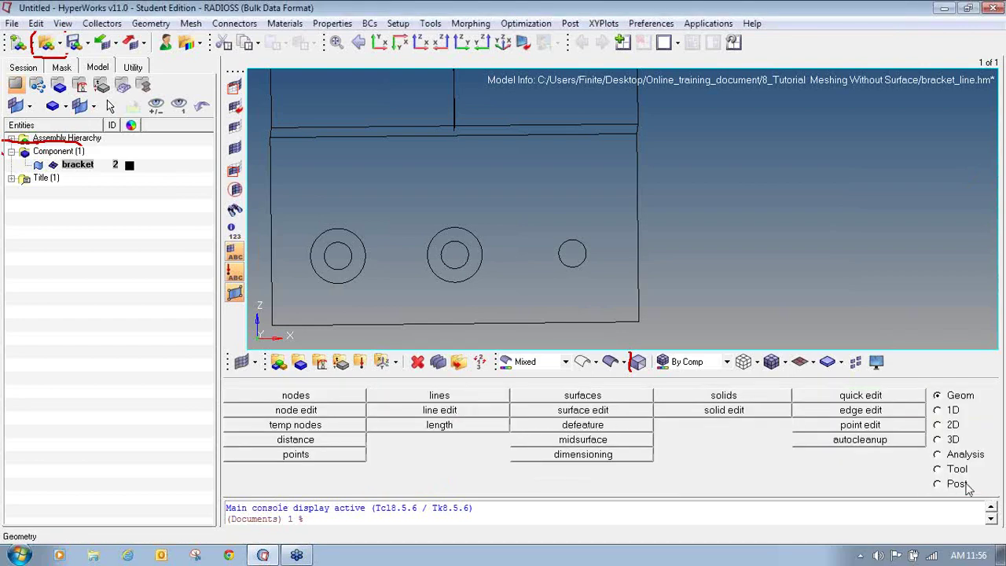
Step: Create a circle center node for the hole without a washer line, using three nodes on its circle in the Distance tool
{"action": "key", "text": "F4"}
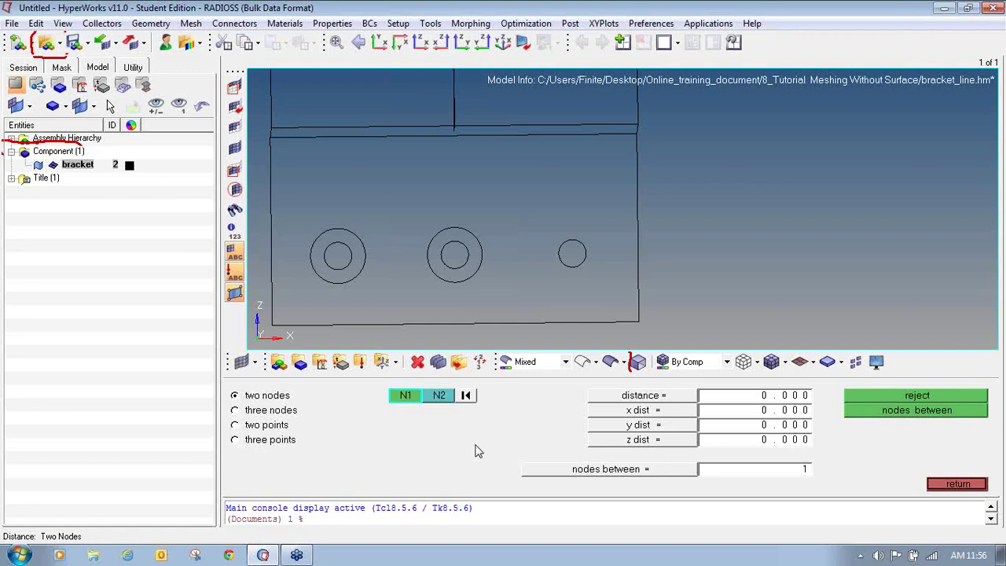
{"action": "left_click", "coordinate": [288, 414]}
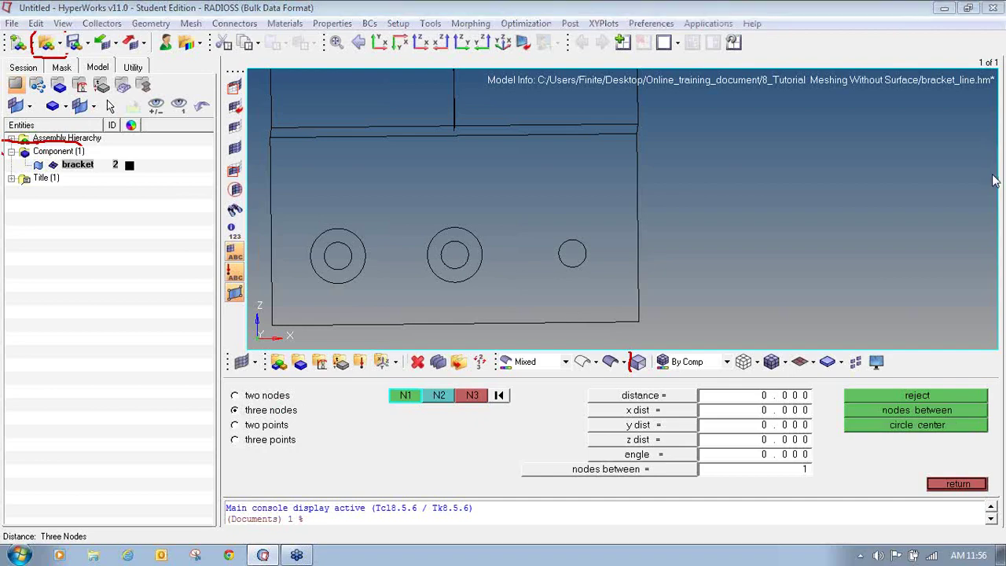
{"action": "mouse_move", "coordinate": [255, 403]}
{"action": "left_mouse_down"}
{"action": "mouse_move", "coordinate": [235, 418]}
{"action": "mouse_move", "coordinate": [252, 420]}
{"action": "mouse_move", "coordinate": [300, 416]}
{"action": "mouse_move", "coordinate": [307, 401]}
{"action": "mouse_move", "coordinate": [256, 405]}
{"action": "left_mouse_up"}
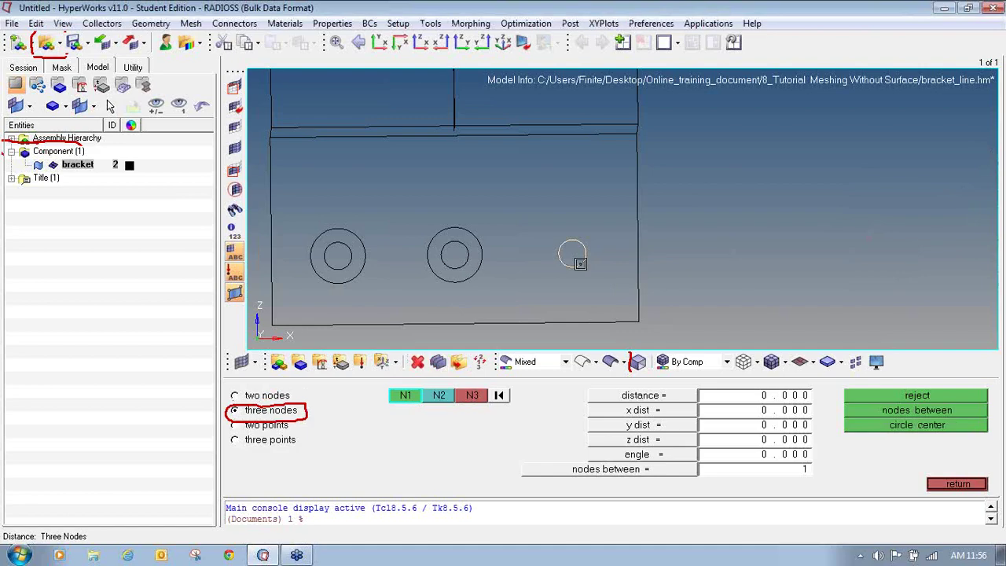
{"action": "left_click", "coordinate": [579, 263]}
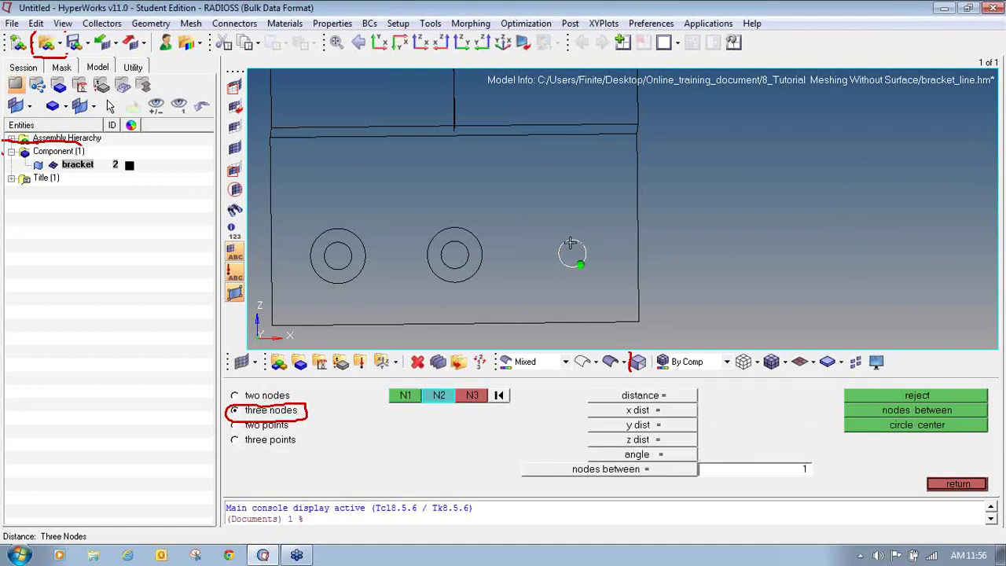
{"action": "left_click", "coordinate": [576, 241]}
{"action": "left_click", "coordinate": [560, 260]}
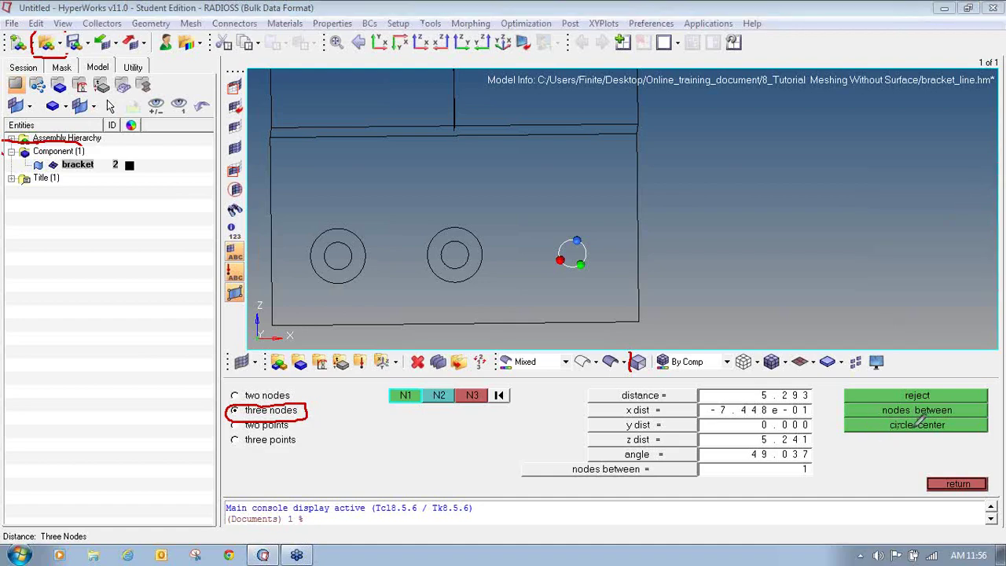
{"action": "mouse_move", "coordinate": [918, 414]}
{"action": "left_mouse_down"}
{"action": "mouse_move", "coordinate": [880, 421]}
{"action": "mouse_move", "coordinate": [903, 433]}
{"action": "mouse_move", "coordinate": [950, 429]}
{"action": "mouse_move", "coordinate": [951, 418]}
{"action": "mouse_move", "coordinate": [916, 418]}
{"action": "left_mouse_up"}
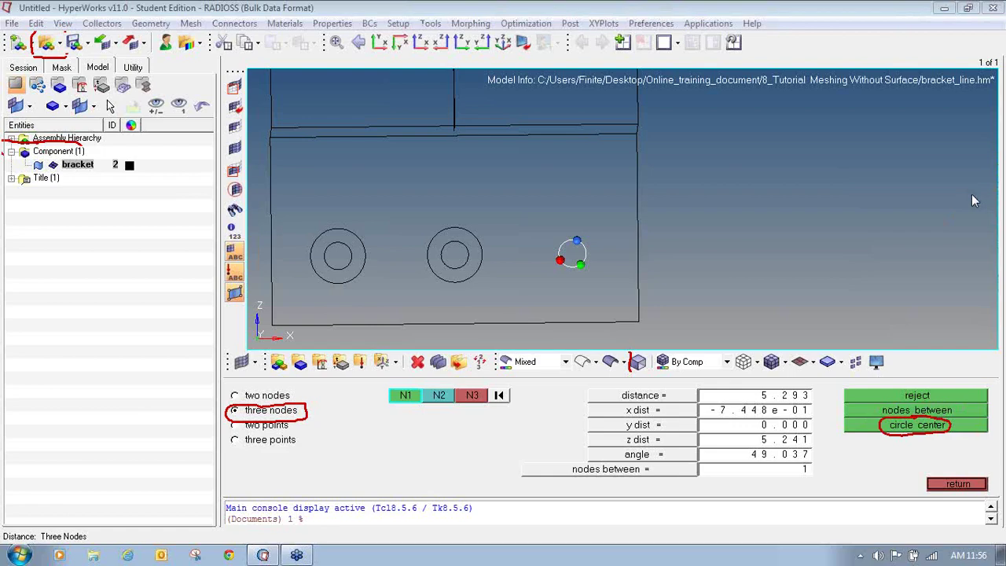
{"action": "left_click", "coordinate": [920, 431]}
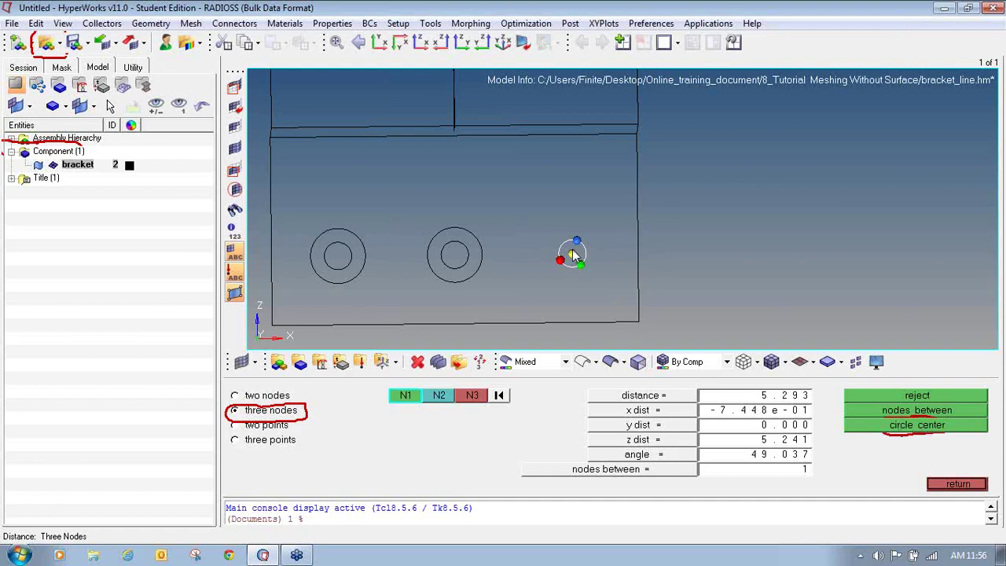
{"action": "left_click", "coordinate": [944, 484]}
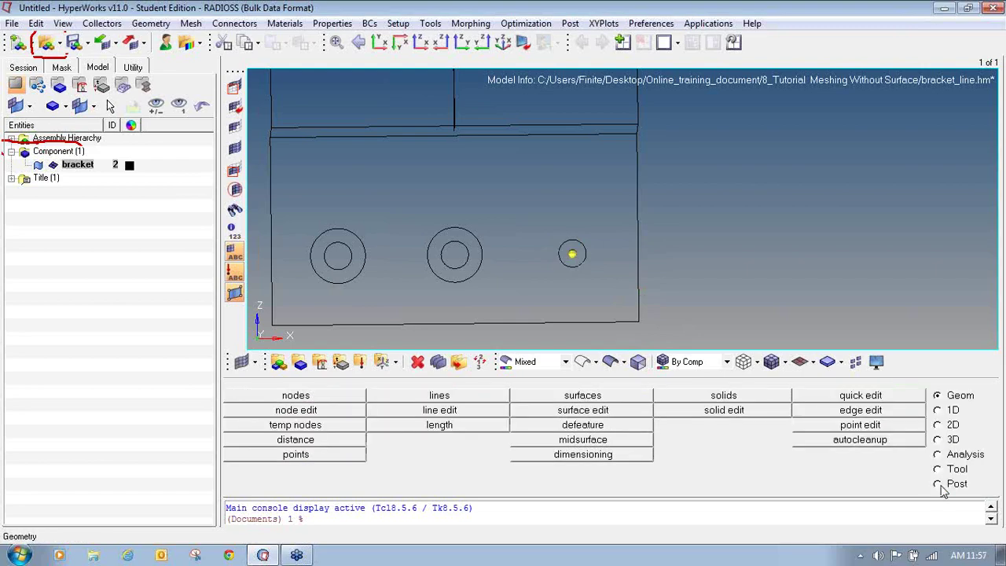
Step: Set up Scale for the hole's circle line with its center node as origin and a uniform factor of 2
{"action": "left_click", "coordinate": [940, 469]}
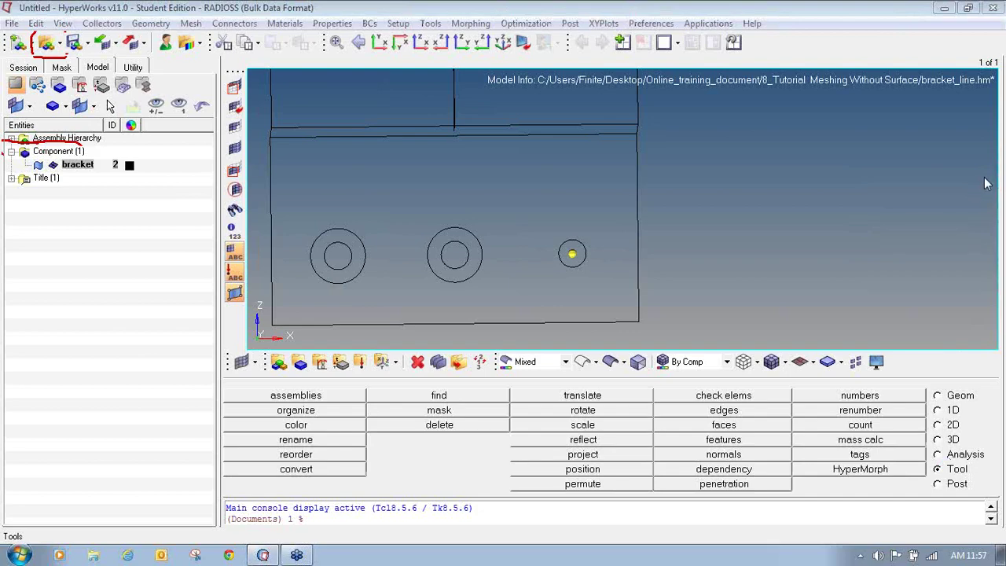
{"action": "mouse_move", "coordinate": [947, 453]}
{"action": "left_mouse_down"}
{"action": "mouse_move", "coordinate": [962, 473]}
{"action": "mouse_move", "coordinate": [984, 454]}
{"action": "left_mouse_up"}
{"action": "mouse_move", "coordinate": [583, 415]}
{"action": "left_mouse_down"}
{"action": "mouse_move", "coordinate": [559, 430]}
{"action": "mouse_move", "coordinate": [601, 430]}
{"action": "mouse_move", "coordinate": [601, 414]}
{"action": "mouse_move", "coordinate": [575, 415]}
{"action": "left_mouse_up"}
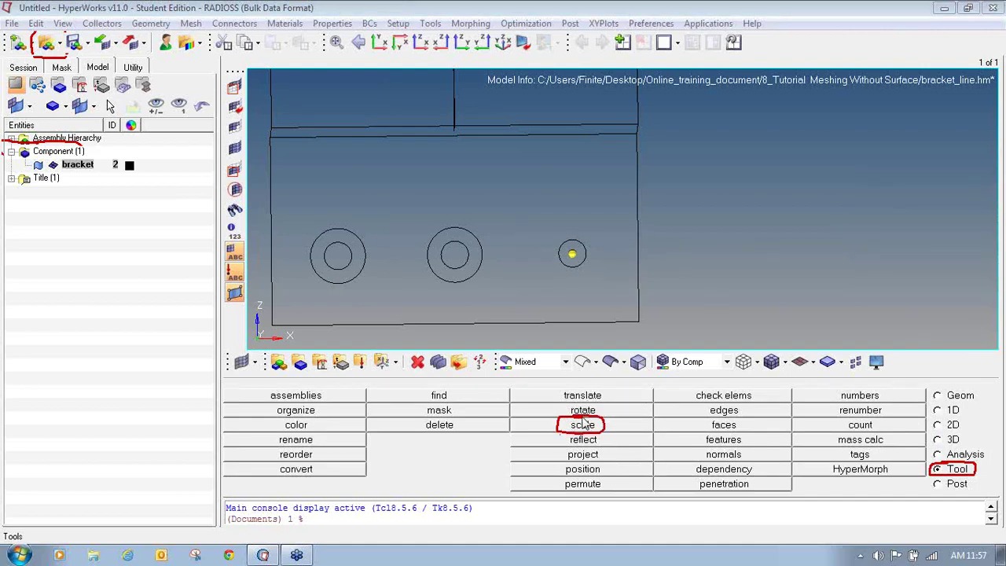
{"action": "left_click", "coordinate": [580, 427]}
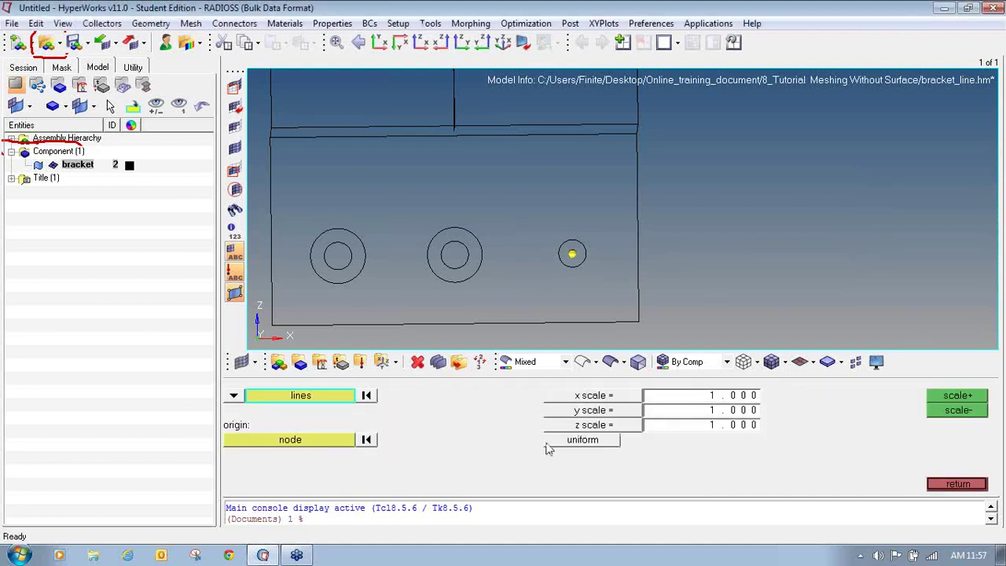
{"action": "left_click", "coordinate": [336, 441]}
{"action": "left_click", "coordinate": [571, 254]}
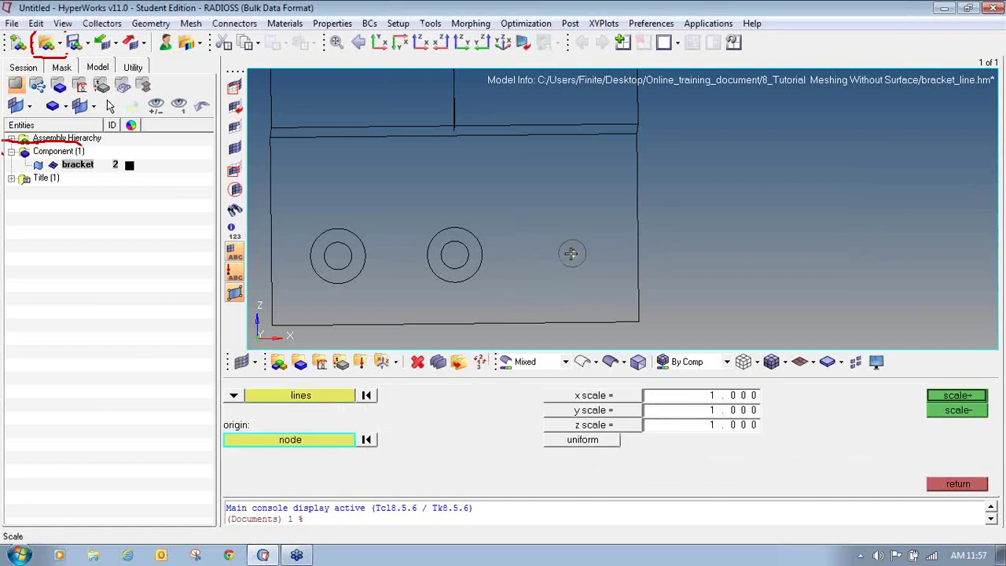
{"action": "left_click", "coordinate": [583, 440]}
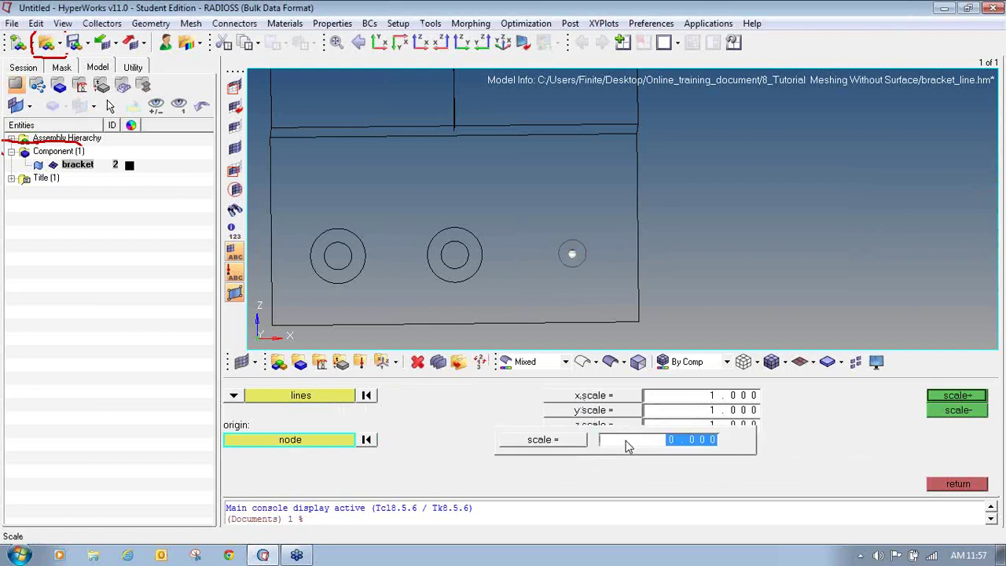
{"action": "key", "text": "Return"}
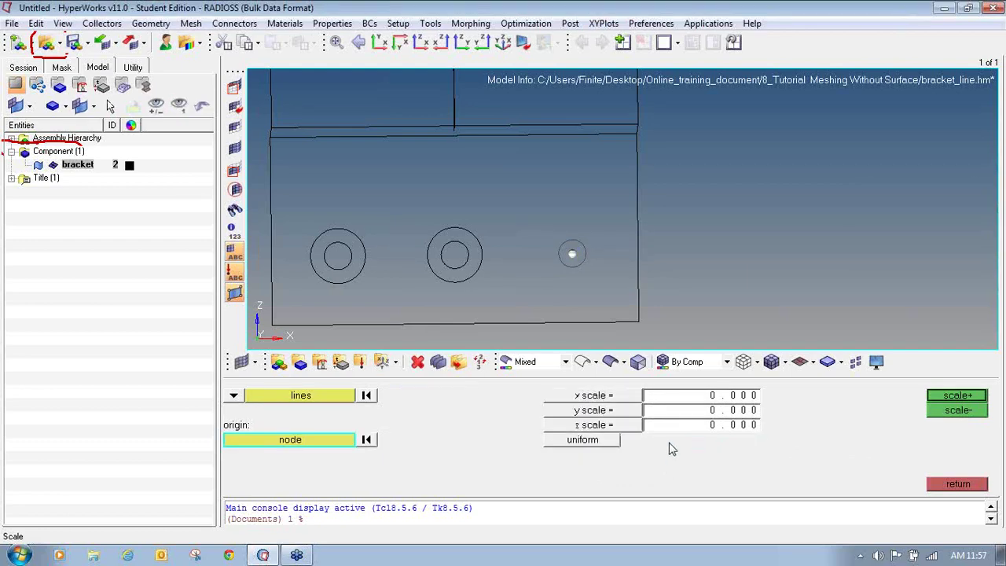
{"action": "left_click", "coordinate": [593, 446]}
{"action": "type", "text": "2"}
{"action": "key", "text": "Return"}
Step: Try scaling up the original hole circle without duplicating it, and reverse the scaling
{"action": "left_click", "coordinate": [949, 395]}
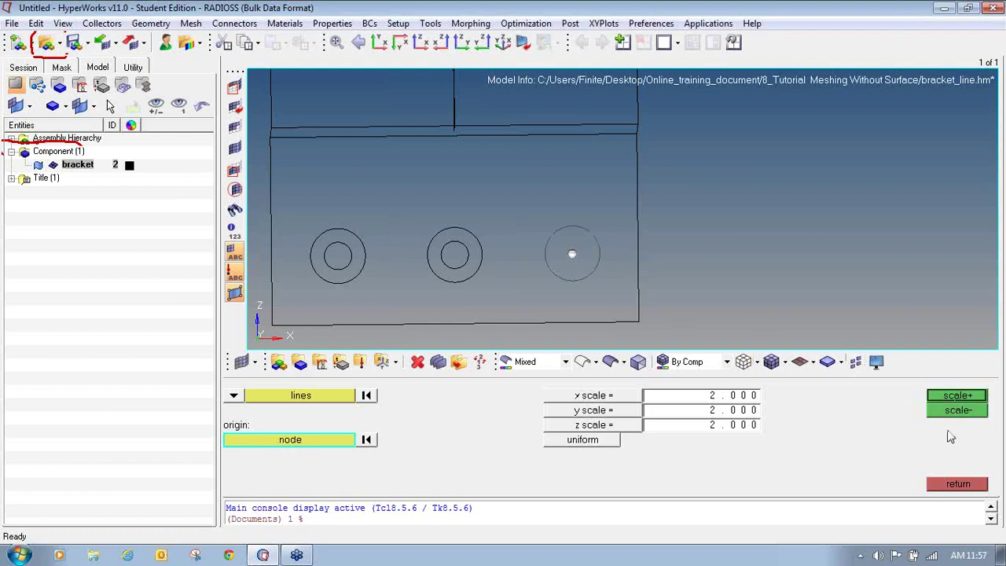
{"action": "left_click", "coordinate": [975, 417]}
Step: Duplicate the hole's circle line into its original component and scale the copy up by 2 as the washer line
{"action": "left_click", "coordinate": [325, 399]}
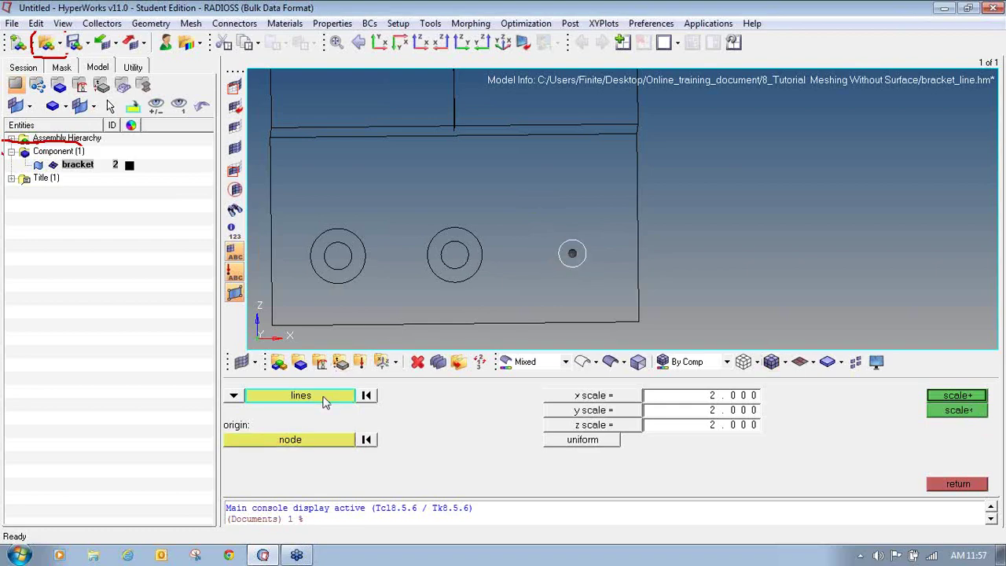
{"action": "left_click", "coordinate": [326, 401]}
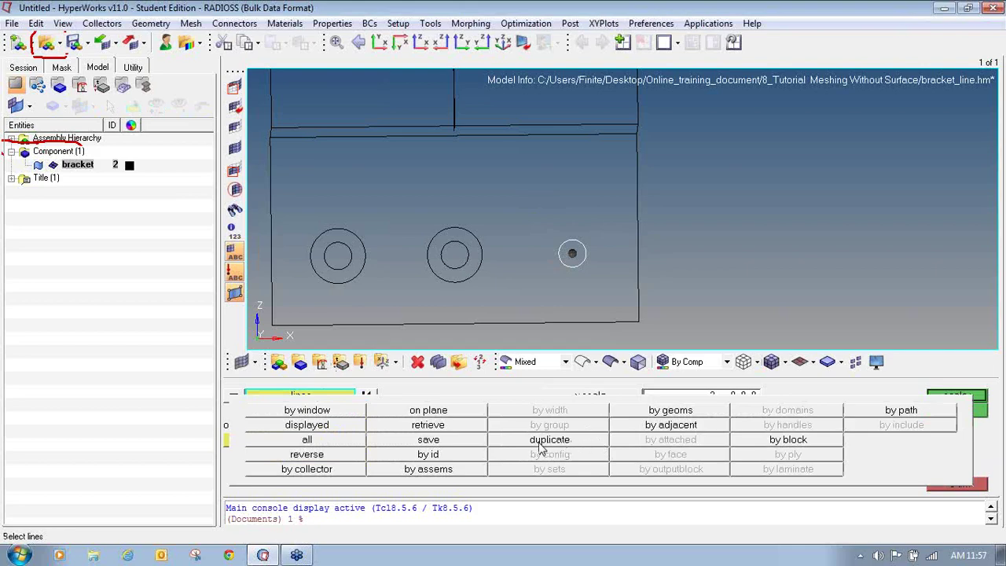
{"action": "left_click", "coordinate": [567, 441]}
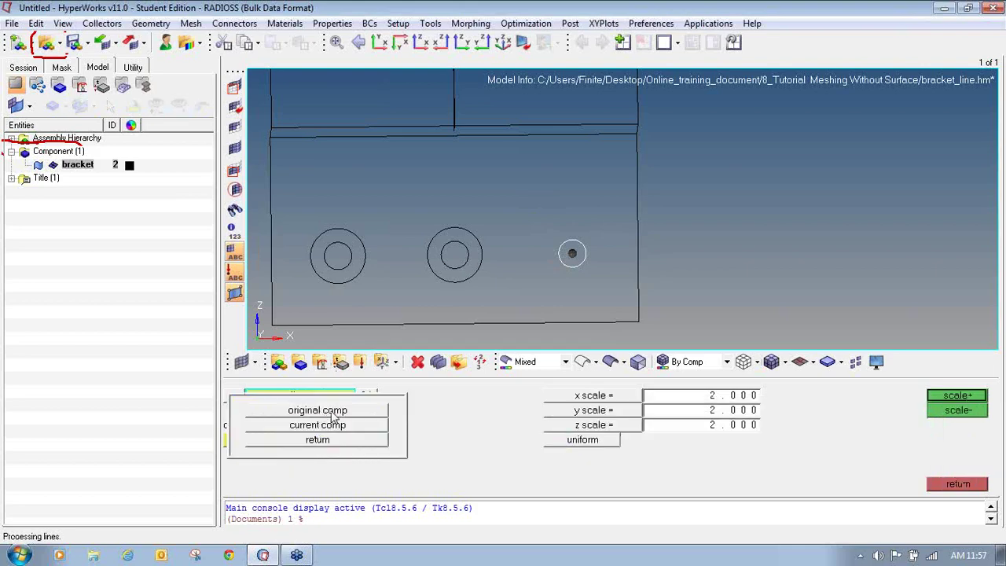
{"action": "left_click", "coordinate": [316, 411]}
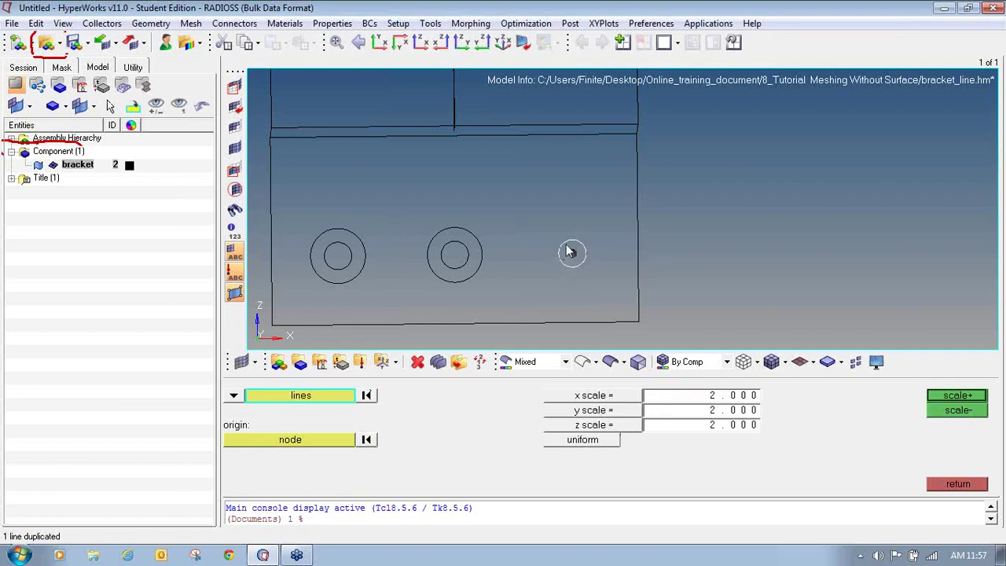
{"action": "left_click", "coordinate": [940, 397]}
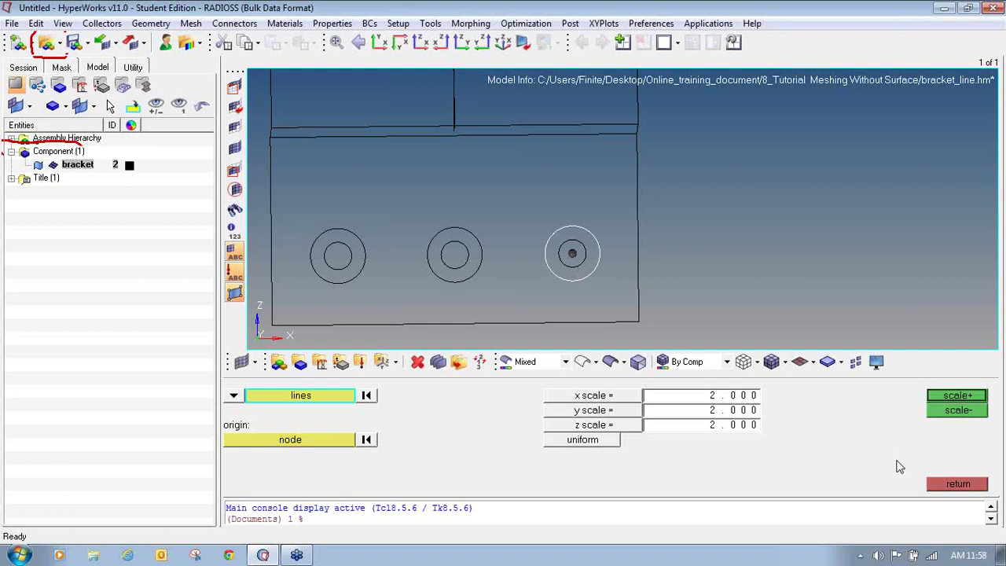
{"action": "left_click", "coordinate": [952, 485]}
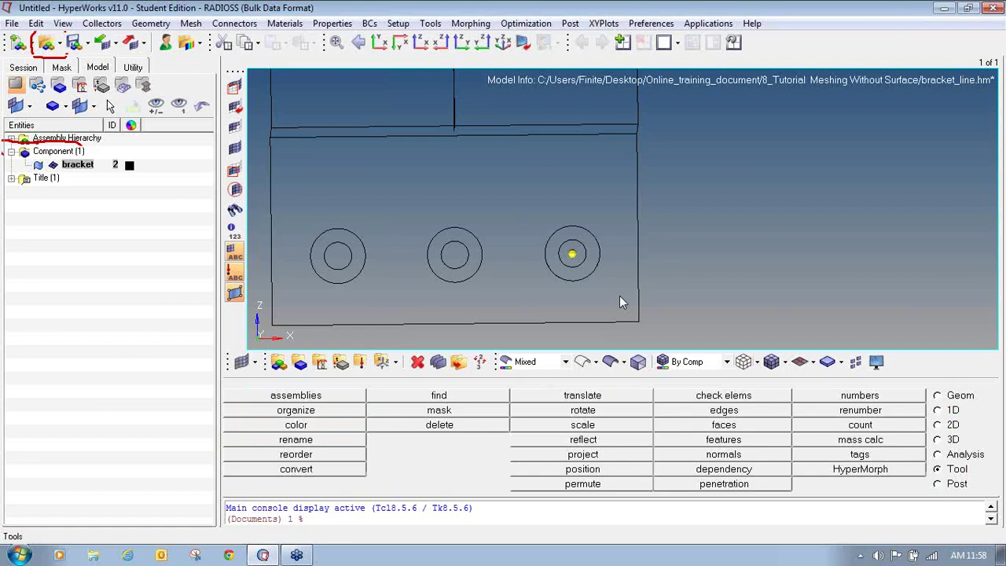
Step: Set up 2D Spline meshing from lines with the "mesh, dele surf" option
{"action": "left_click", "coordinate": [938, 424]}
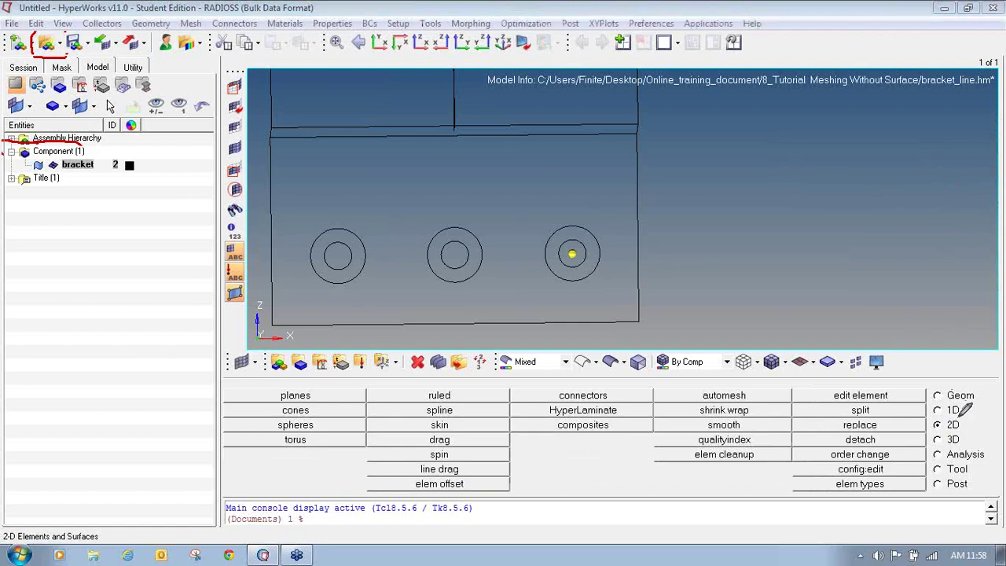
{"action": "mouse_move", "coordinate": [958, 410]}
{"action": "left_mouse_down"}
{"action": "mouse_move", "coordinate": [930, 416]}
{"action": "mouse_move", "coordinate": [937, 431]}
{"action": "mouse_move", "coordinate": [961, 411]}
{"action": "left_mouse_up"}
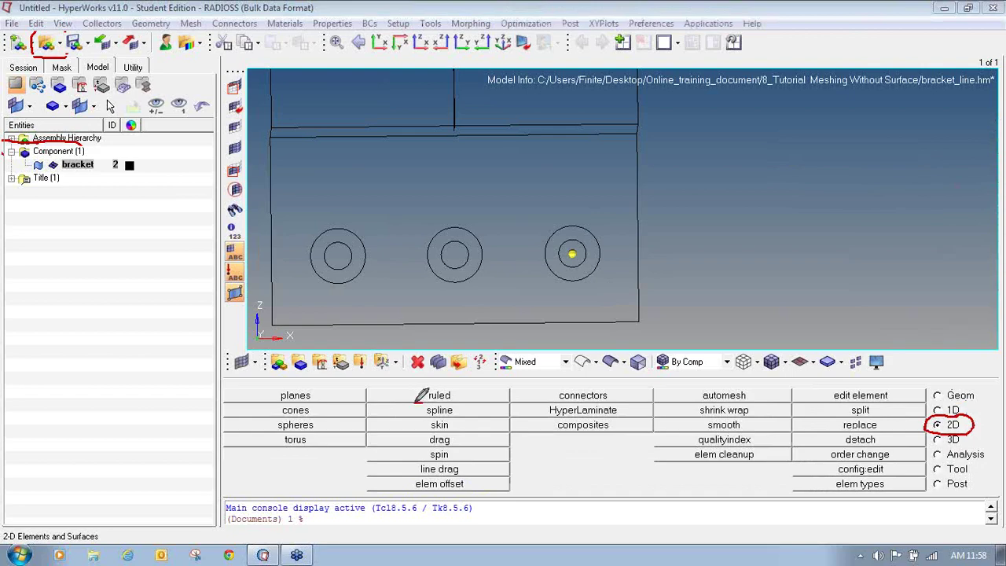
{"action": "mouse_move", "coordinate": [422, 401]}
{"action": "left_mouse_down"}
{"action": "mouse_move", "coordinate": [407, 416]}
{"action": "mouse_move", "coordinate": [472, 415]}
{"action": "mouse_move", "coordinate": [464, 402]}
{"action": "mouse_move", "coordinate": [419, 399]}
{"action": "left_mouse_up"}
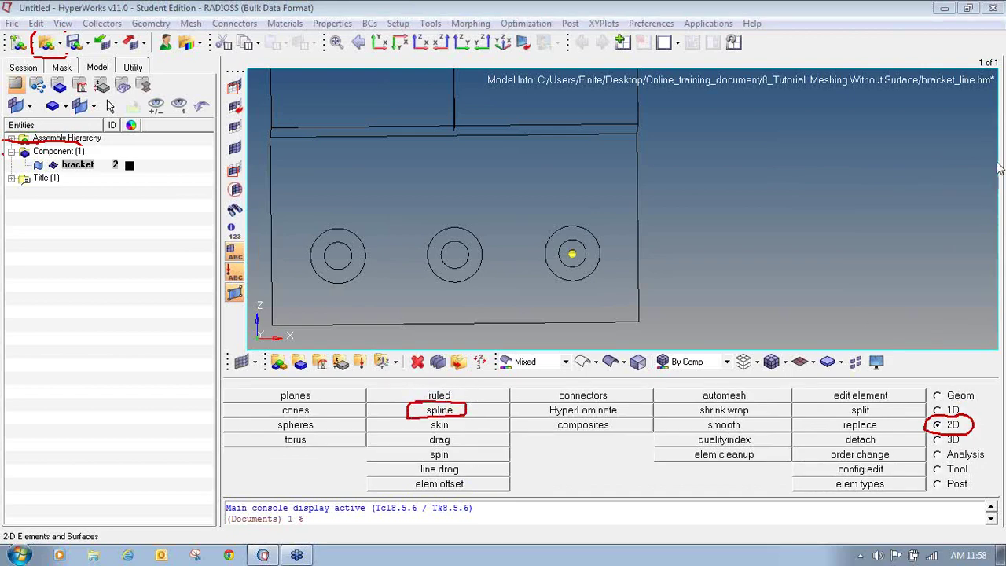
{"action": "left_click", "coordinate": [441, 413]}
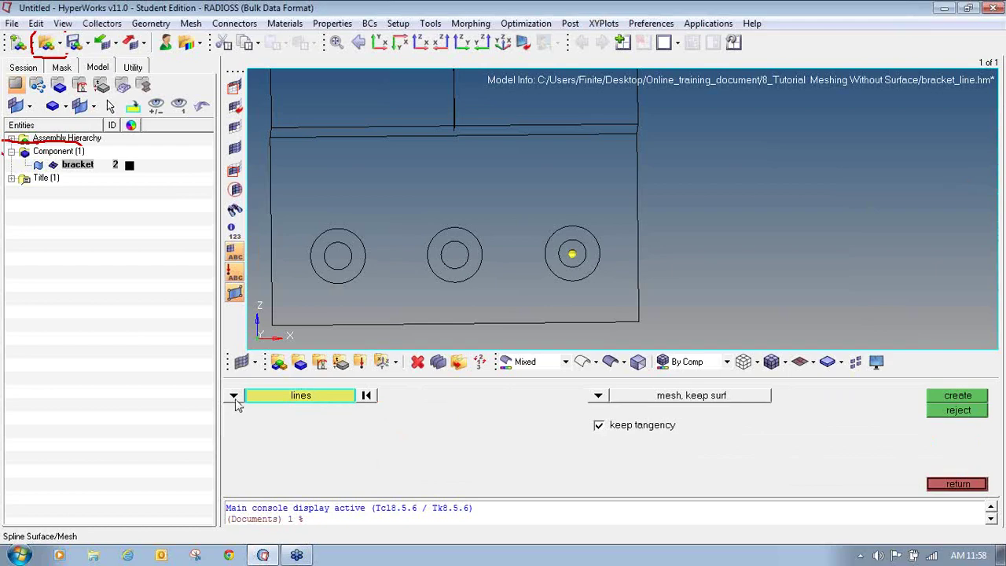
{"action": "left_click", "coordinate": [233, 396]}
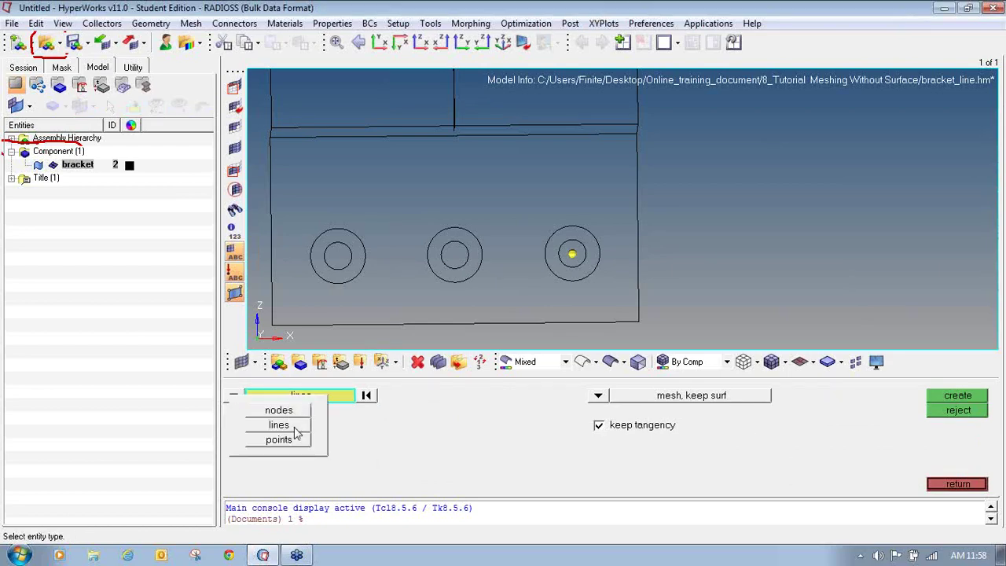
{"action": "left_click", "coordinate": [287, 424]}
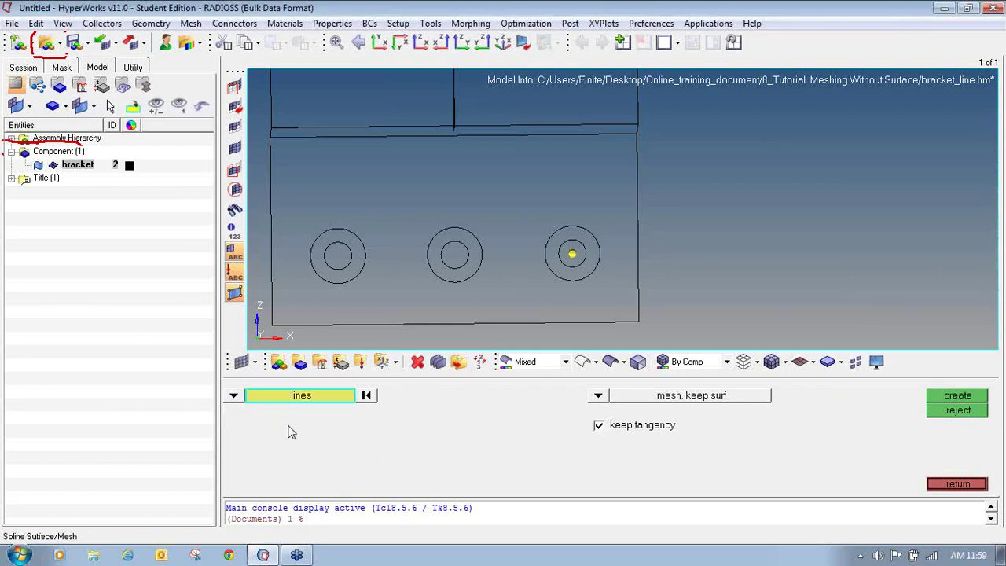
{"action": "left_click", "coordinate": [599, 397]}
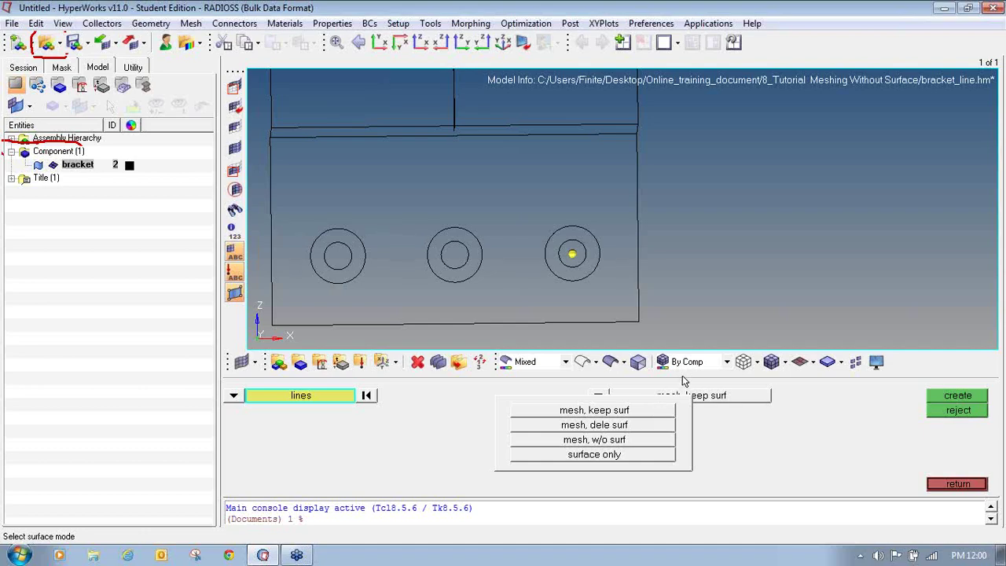
{"action": "left_click", "coordinate": [683, 383]}
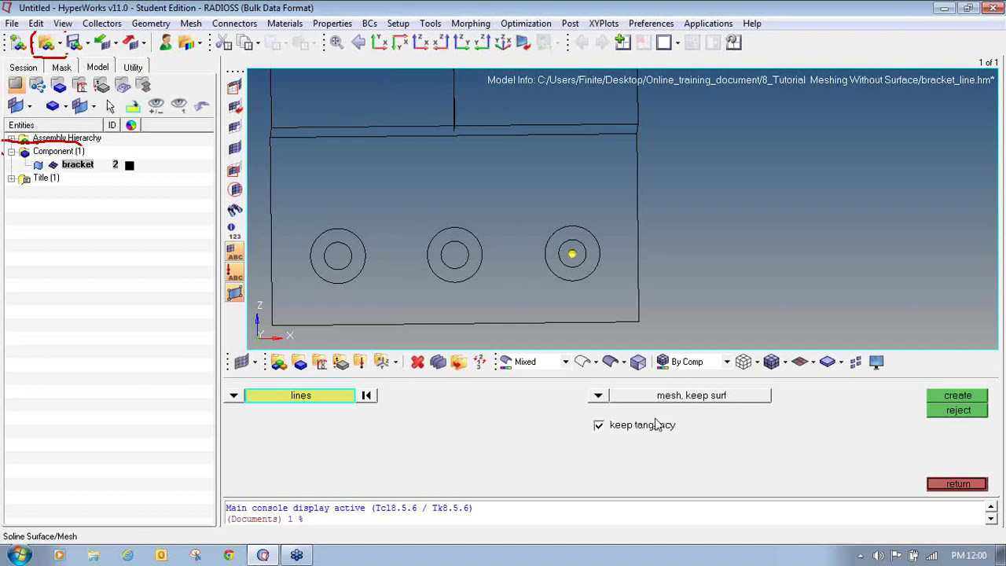
{"action": "left_click", "coordinate": [597, 398]}
{"action": "left_click", "coordinate": [605, 426]}
Step: Mesh the washer ring between the scaled circle and its original hole circle, with an inner edge density of 8
{"action": "left_click", "coordinate": [585, 263]}
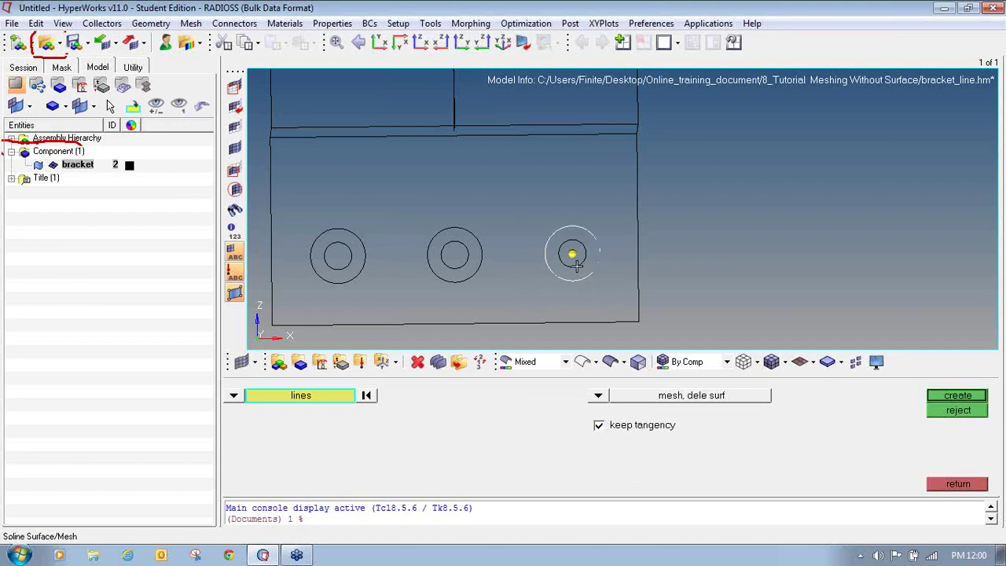
{"action": "left_click", "coordinate": [935, 399]}
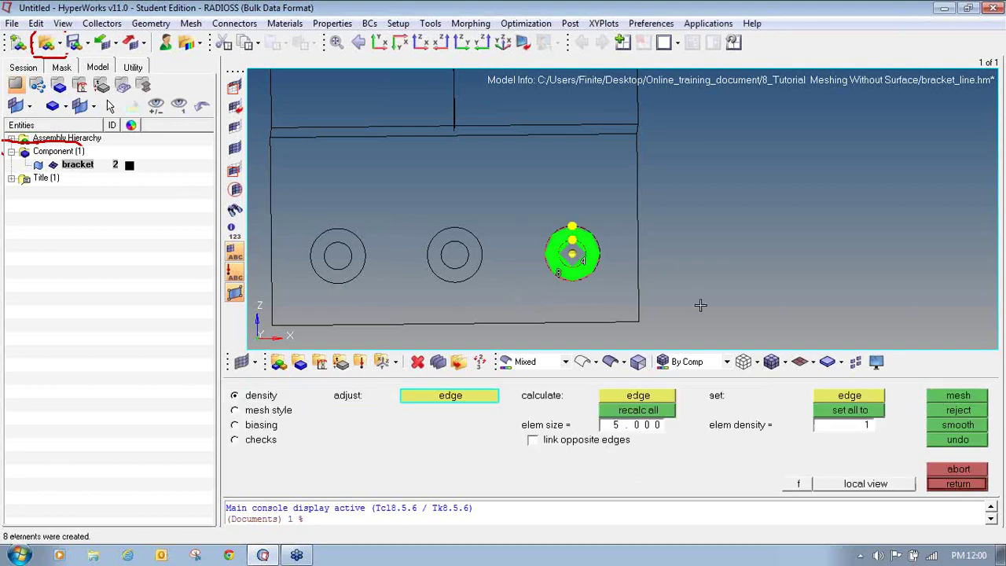
{"action": "left_click_drag", "start_coordinate": [617, 260], "coordinate": [667, 206], "text": "ctrl"}
{"action": "scroll", "coordinate": [585, 251], "scroll_direction": "up", "scroll_amount": 3}
{"action": "scroll", "coordinate": [664, 224], "scroll_direction": "up", "scroll_amount": 2}
{"action": "left_click", "coordinate": [668, 212], "text": "ctrl"}
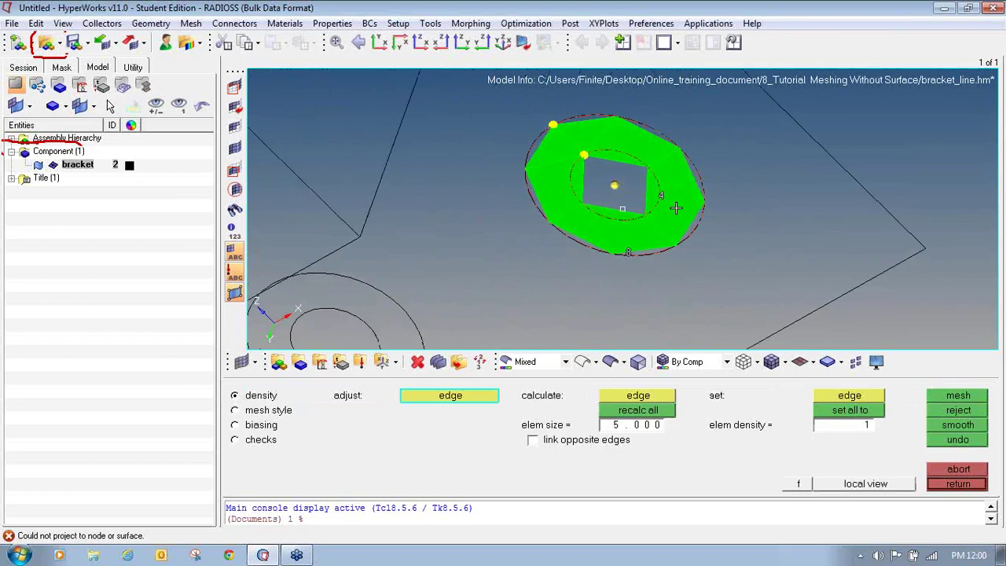
{"action": "left_click", "coordinate": [661, 194]}
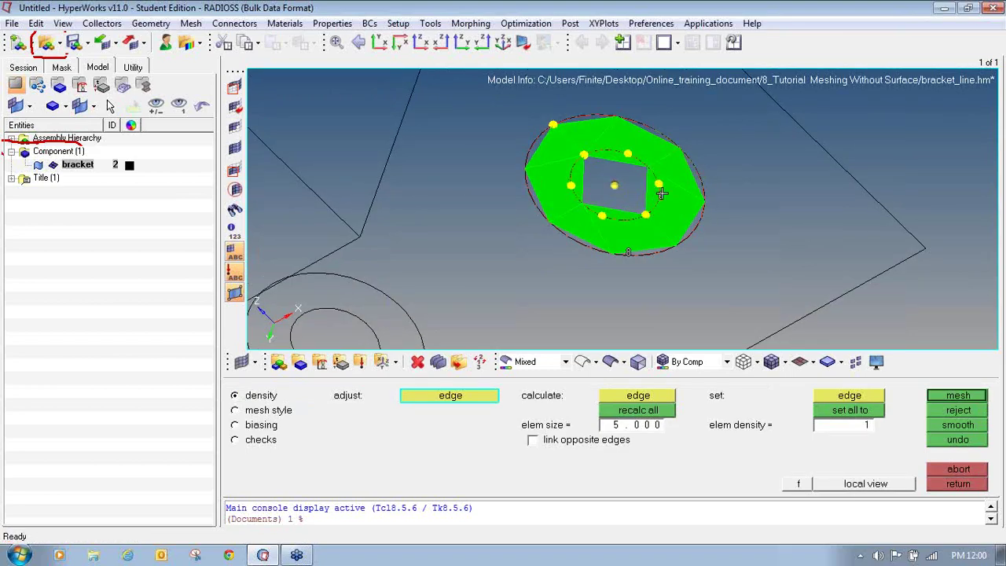
{"action": "left_click", "coordinate": [954, 398]}
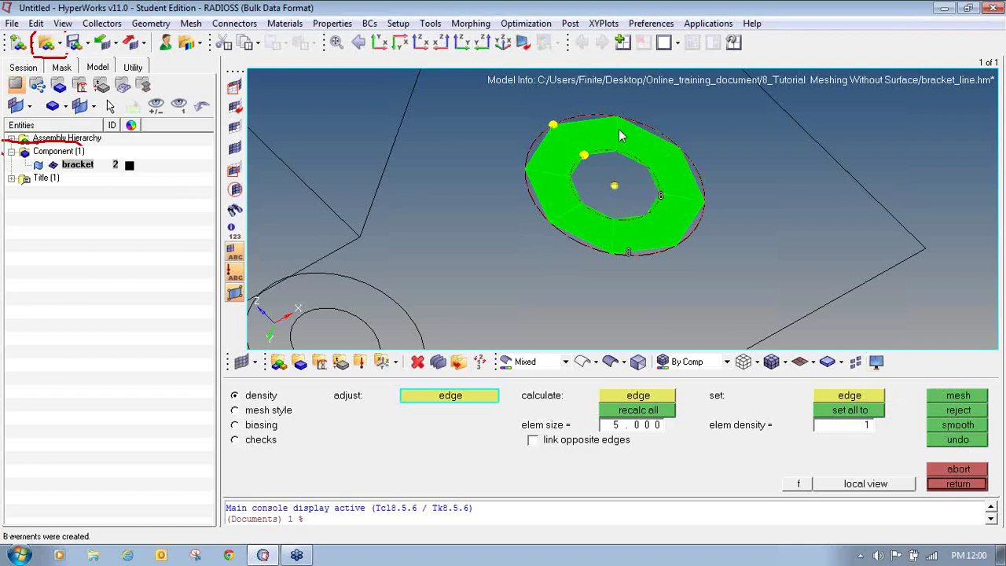
{"action": "left_click", "coordinate": [933, 484]}
Step: Change the bracket component's color to dark olive green
{"action": "scroll", "coordinate": [602, 262], "scroll_direction": "down", "scroll_amount": 3}
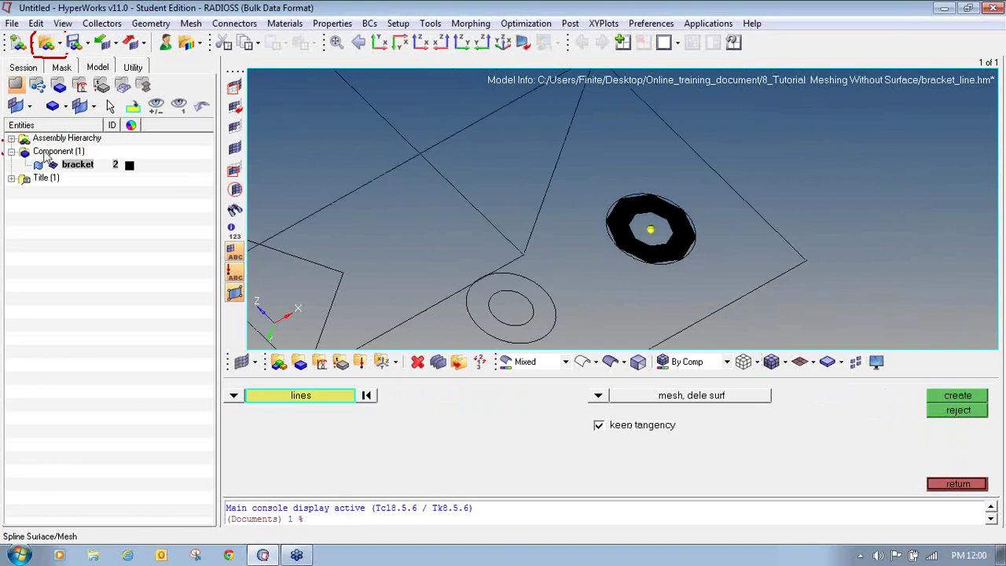
{"action": "left_click", "coordinate": [130, 167]}
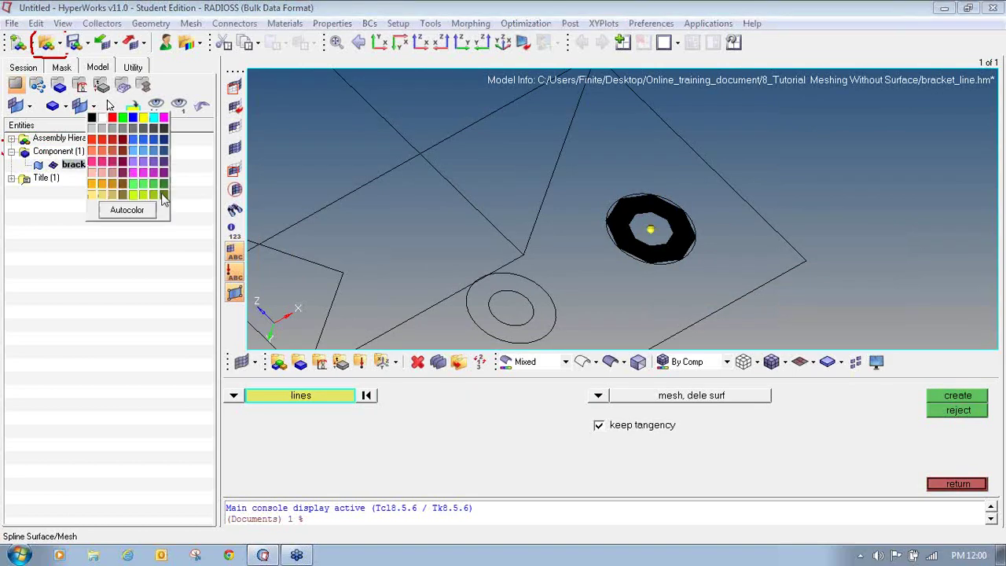
{"action": "left_click", "coordinate": [166, 201]}
Step: Mesh the middle hole's washer ring from its two circle lines, with an inner edge density of 8
{"action": "right_click_drag", "start_coordinate": [561, 280], "coordinate": [633, 243], "text": "ctrl"}
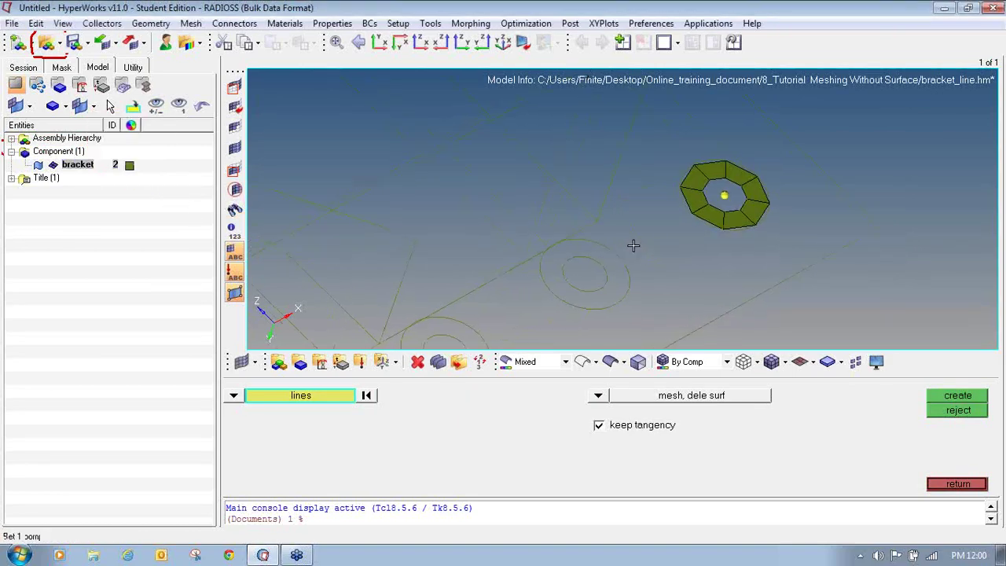
{"action": "left_click", "coordinate": [626, 287]}
{"action": "left_click", "coordinate": [606, 279]}
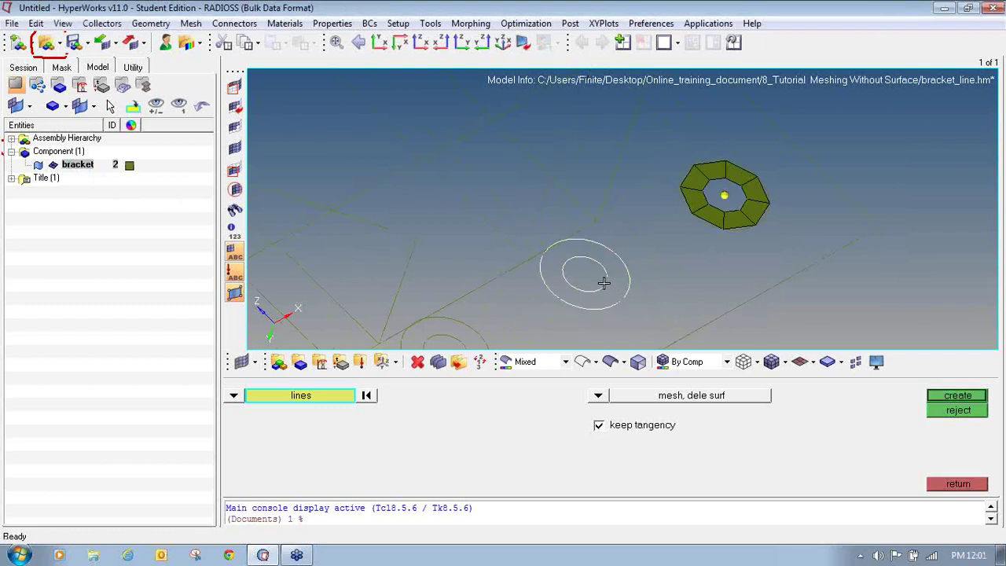
{"action": "left_click", "coordinate": [947, 396]}
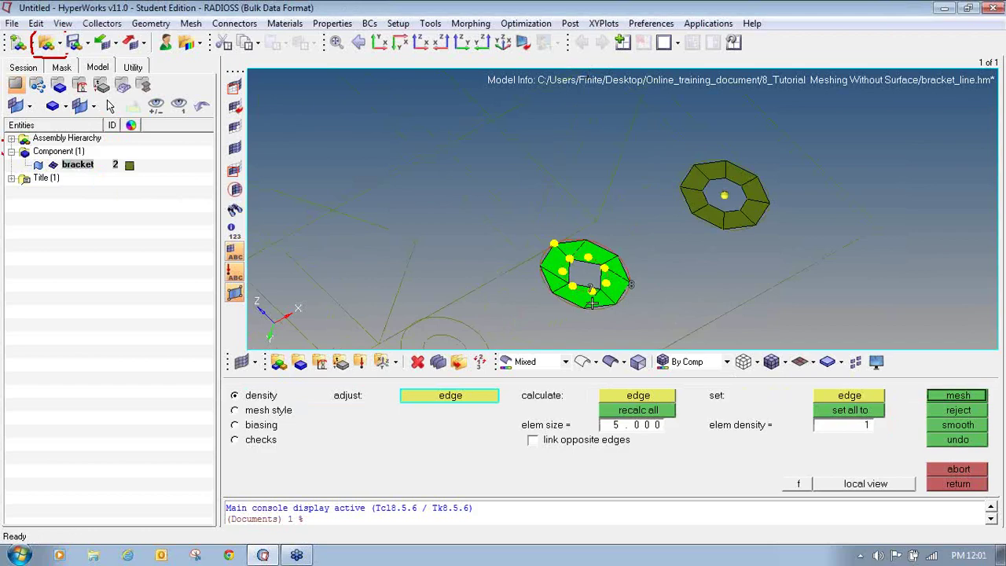
{"action": "left_click", "coordinate": [957, 395]}
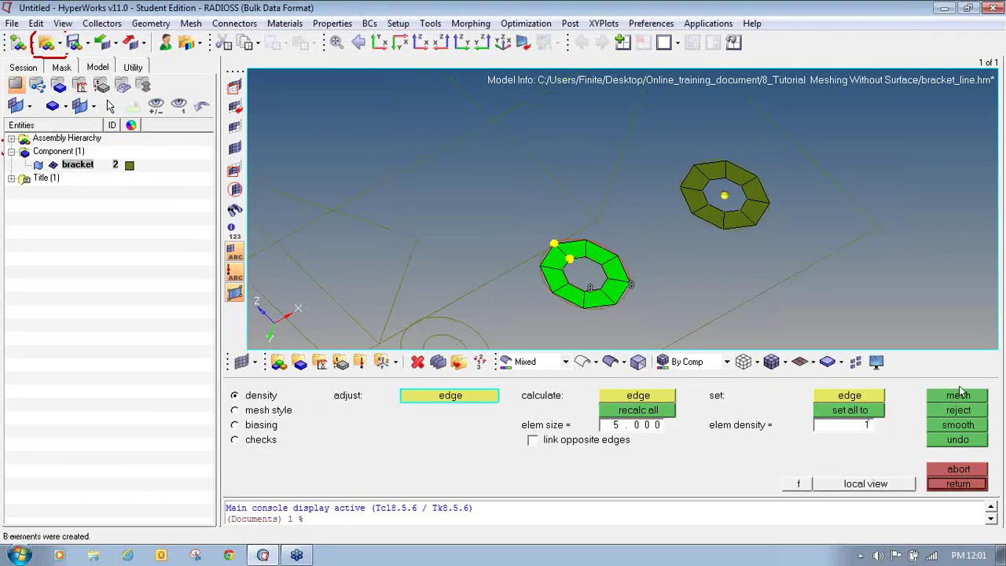
{"action": "left_click_drag", "start_coordinate": [517, 223], "coordinate": [695, 236], "text": "ctrl"}
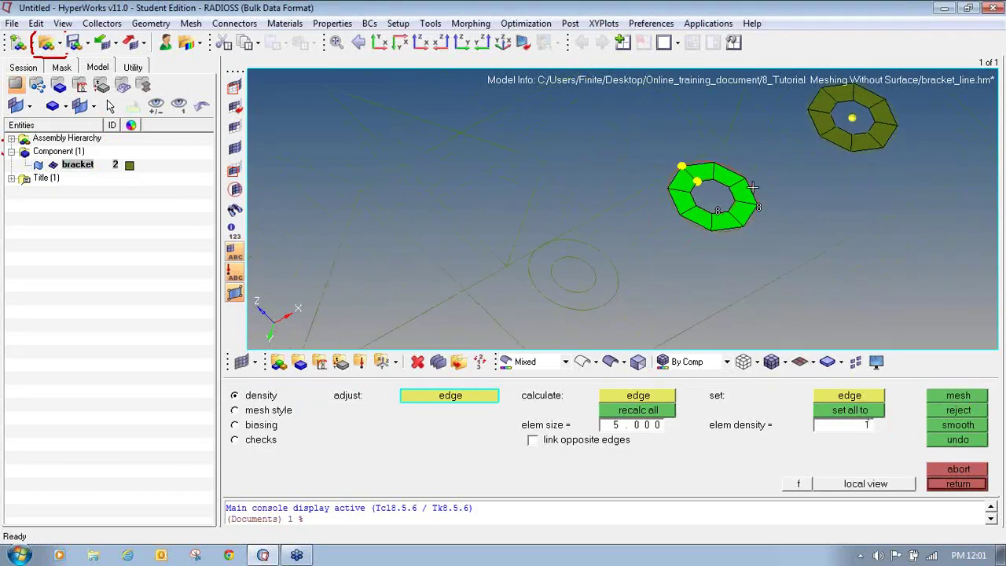
{"action": "left_click", "coordinate": [942, 484]}
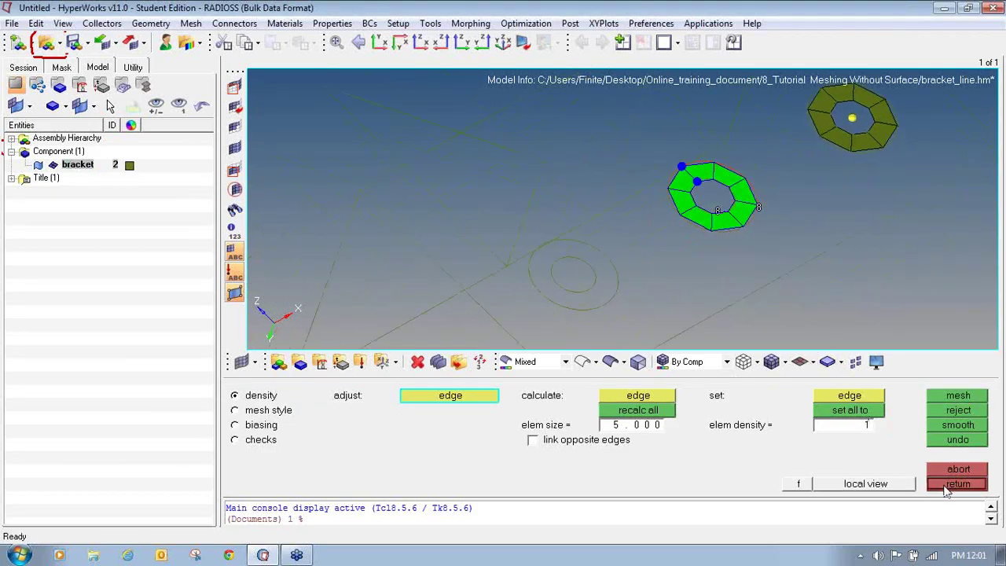
Step: Mesh the remaining end hole's washer ring from its two circle lines, with an inner edge density of 8
{"action": "left_click", "coordinate": [617, 281]}
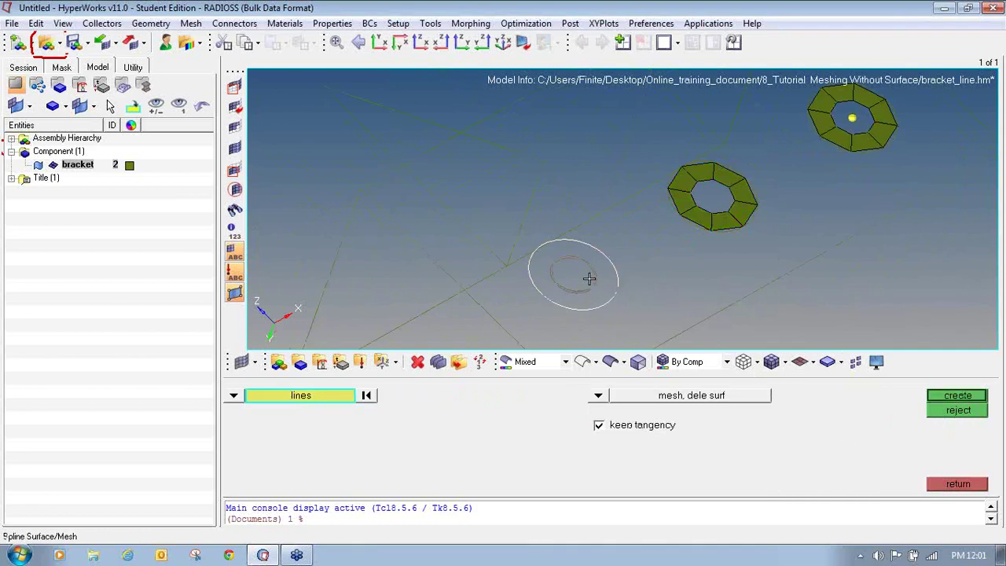
{"action": "left_click", "coordinate": [595, 277]}
{"action": "left_click", "coordinate": [947, 397]}
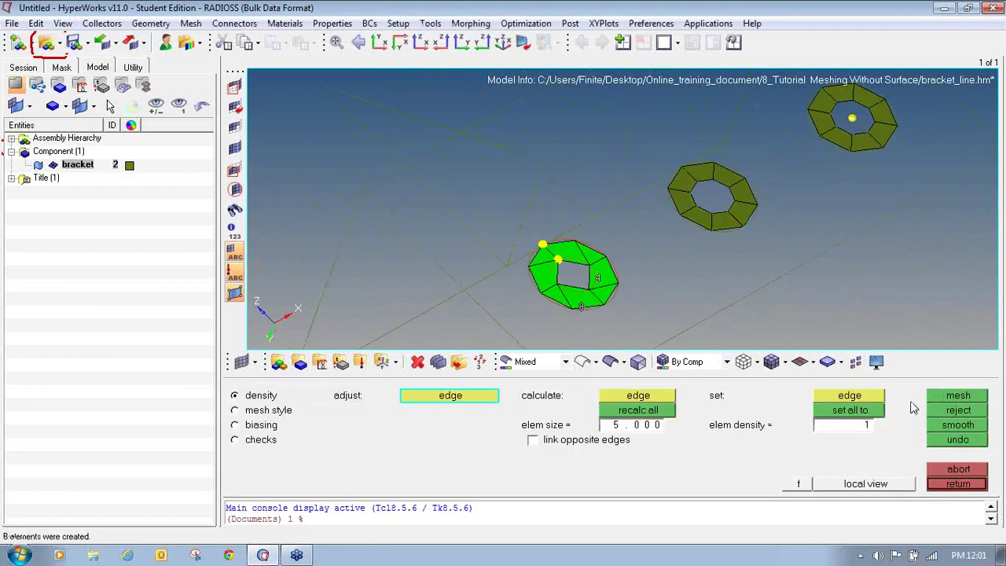
{"action": "left_click", "coordinate": [597, 279]}
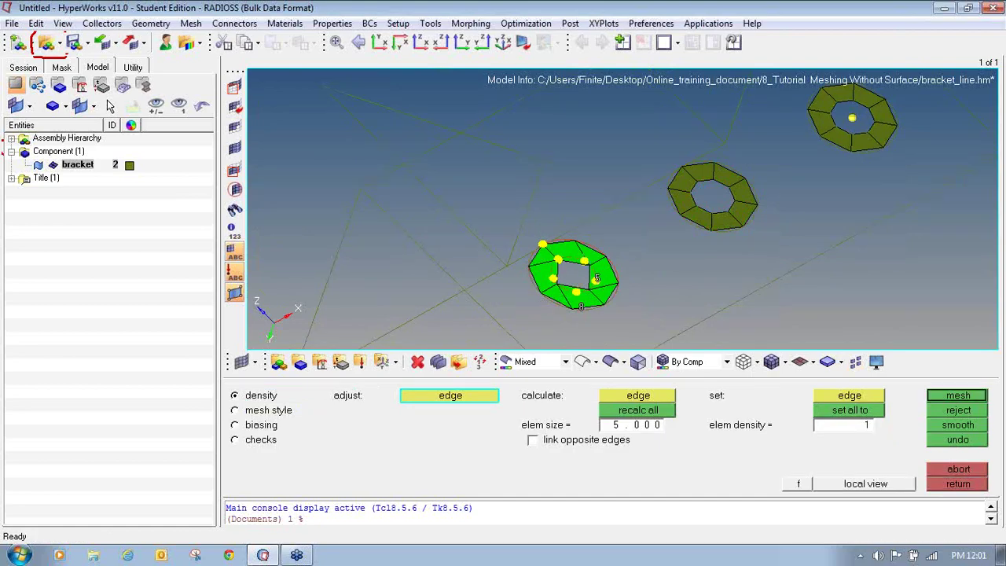
{"action": "left_click", "coordinate": [597, 279]}
{"action": "left_click", "coordinate": [597, 278]}
{"action": "left_click", "coordinate": [597, 278]}
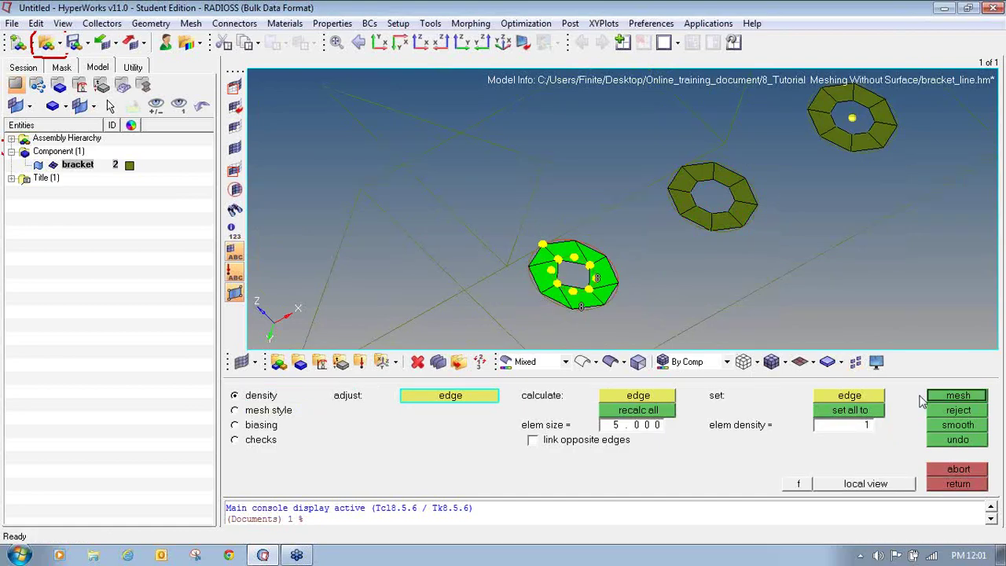
{"action": "left_click", "coordinate": [974, 399]}
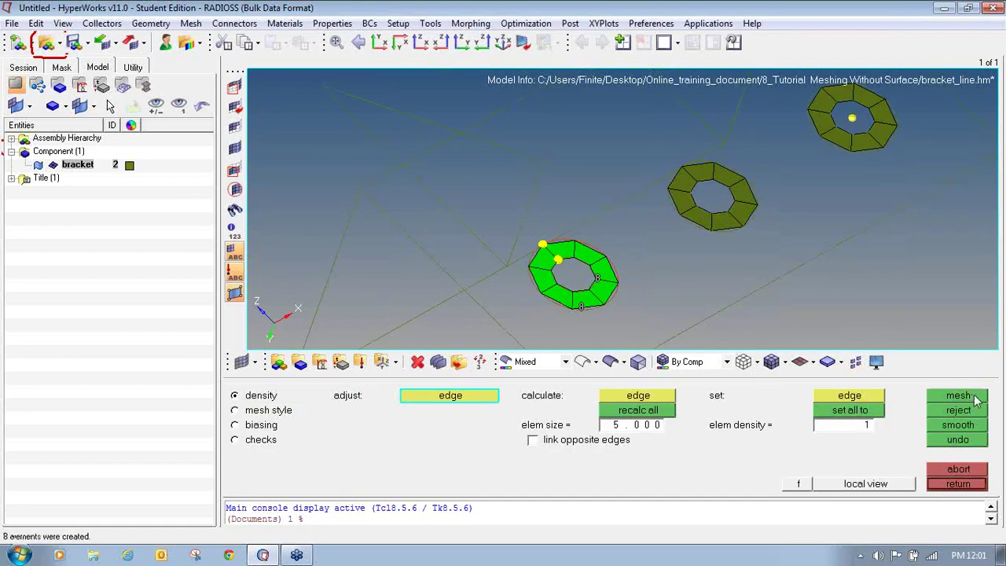
{"action": "left_click", "coordinate": [957, 484]}
Step: Mesh the flange around the washers using its four boundary lines and the three outer washer circles
{"action": "left_click_drag", "start_coordinate": [642, 251], "coordinate": [555, 272], "text": "ctrl"}
{"action": "right_click_drag", "start_coordinate": [644, 276], "coordinate": [569, 272], "text": "ctrl"}
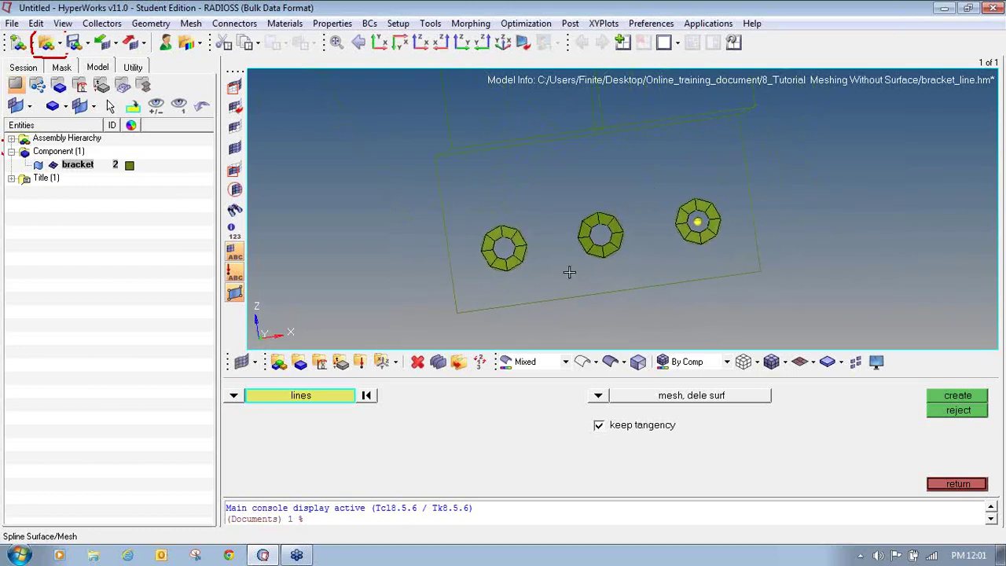
{"action": "left_click_drag", "start_coordinate": [678, 254], "coordinate": [680, 263], "text": "ctrl"}
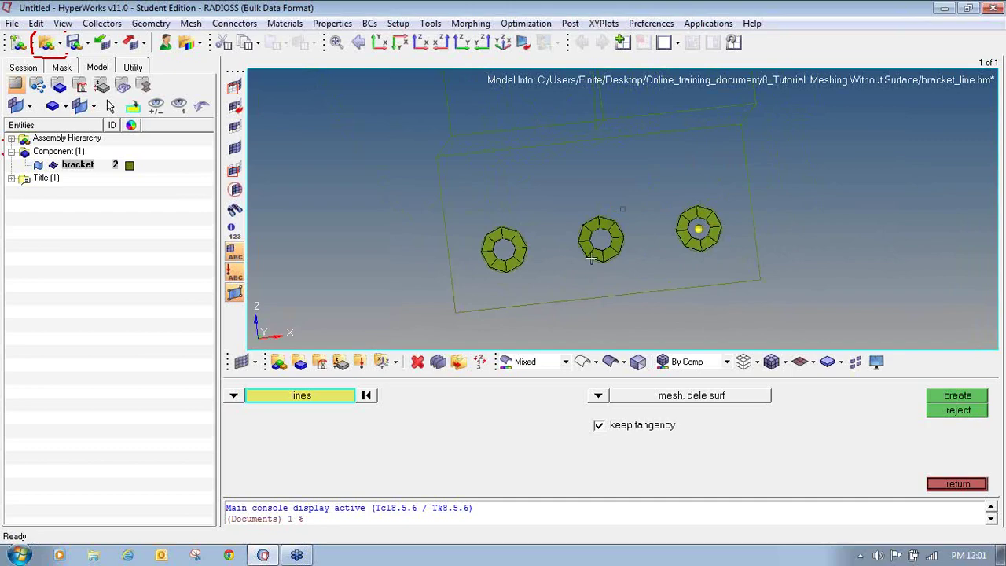
{"action": "left_click", "coordinate": [516, 304]}
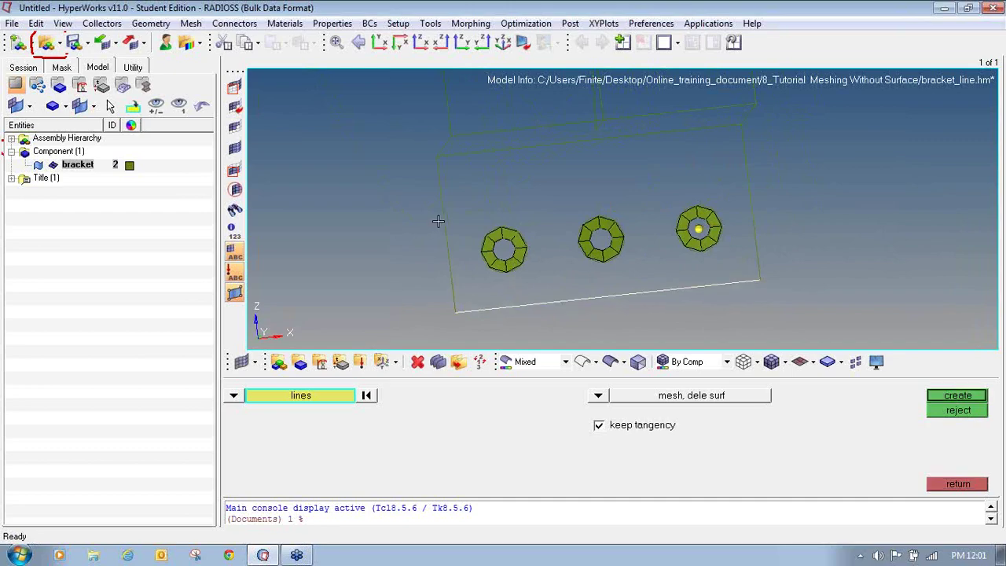
{"action": "left_click", "coordinate": [444, 191]}
{"action": "left_click", "coordinate": [542, 154]}
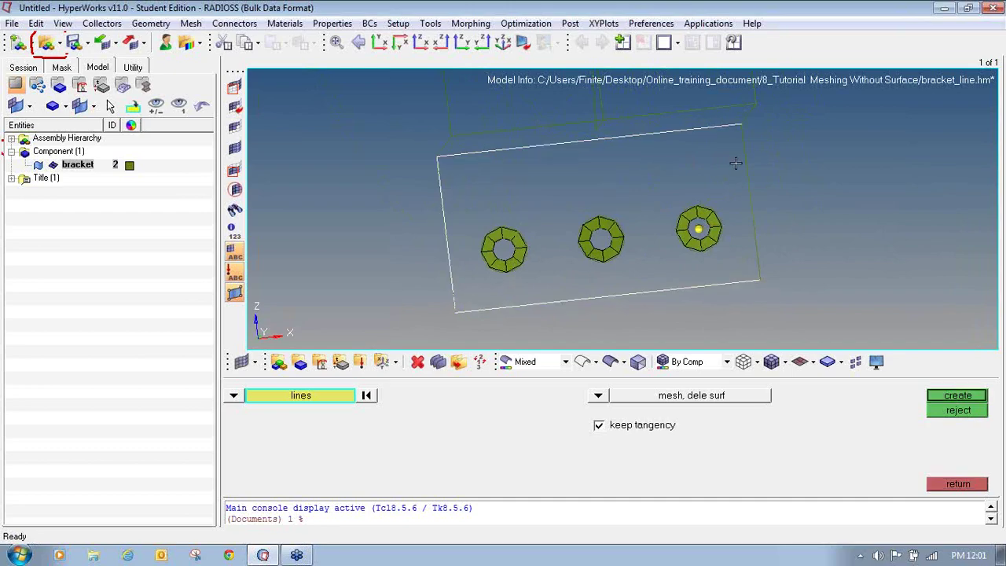
{"action": "left_click", "coordinate": [747, 163]}
{"action": "left_click", "coordinate": [720, 217]}
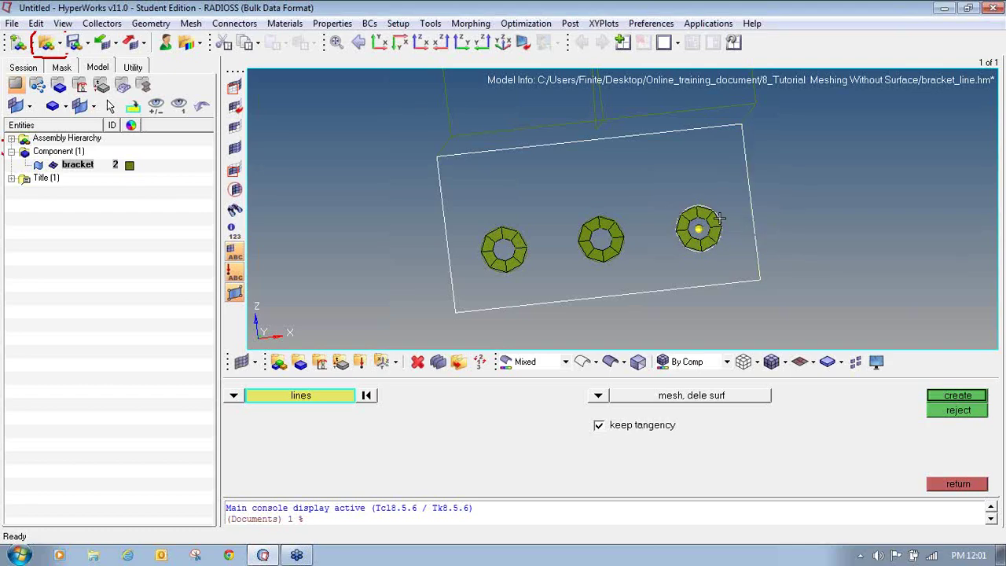
{"action": "left_click", "coordinate": [620, 223]}
{"action": "left_click", "coordinate": [515, 229]}
{"action": "left_click", "coordinate": [957, 395]}
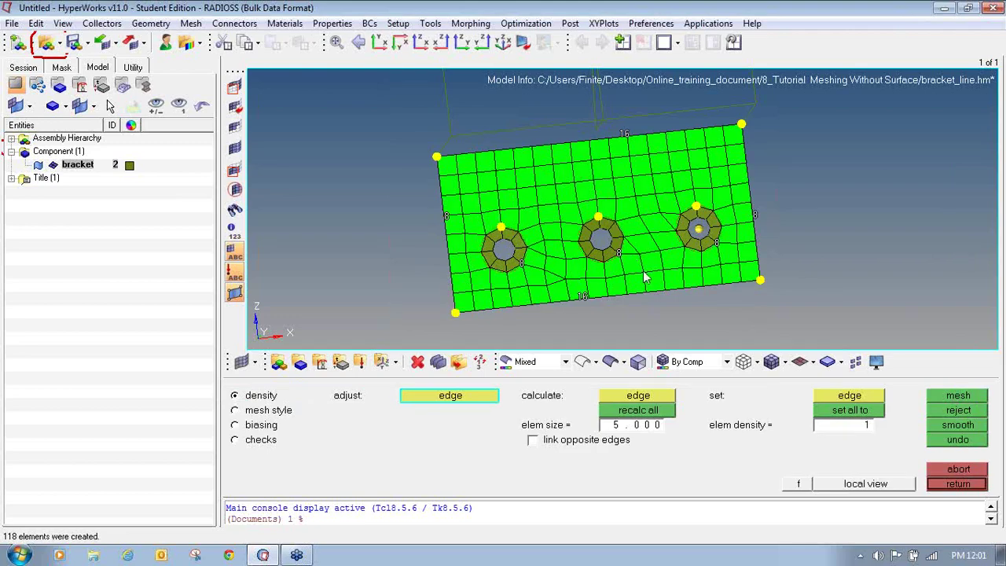
{"action": "right_click_drag", "start_coordinate": [624, 275], "coordinate": [619, 257], "text": "ctrl"}
{"action": "left_click_drag", "start_coordinate": [619, 258], "coordinate": [658, 168], "text": "ctrl"}
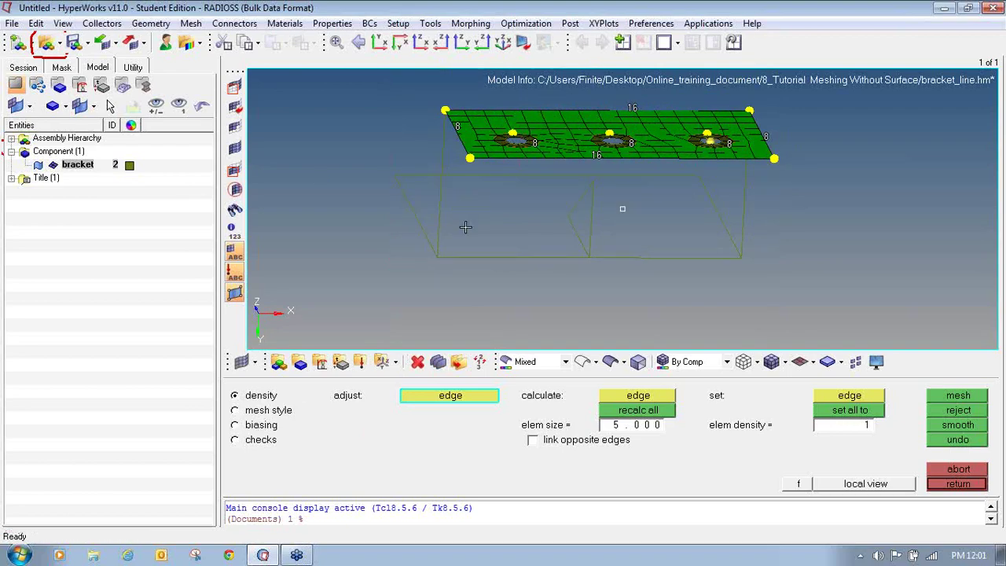
{"action": "left_click_drag", "start_coordinate": [465, 227], "coordinate": [957, 206], "text": "ctrl"}
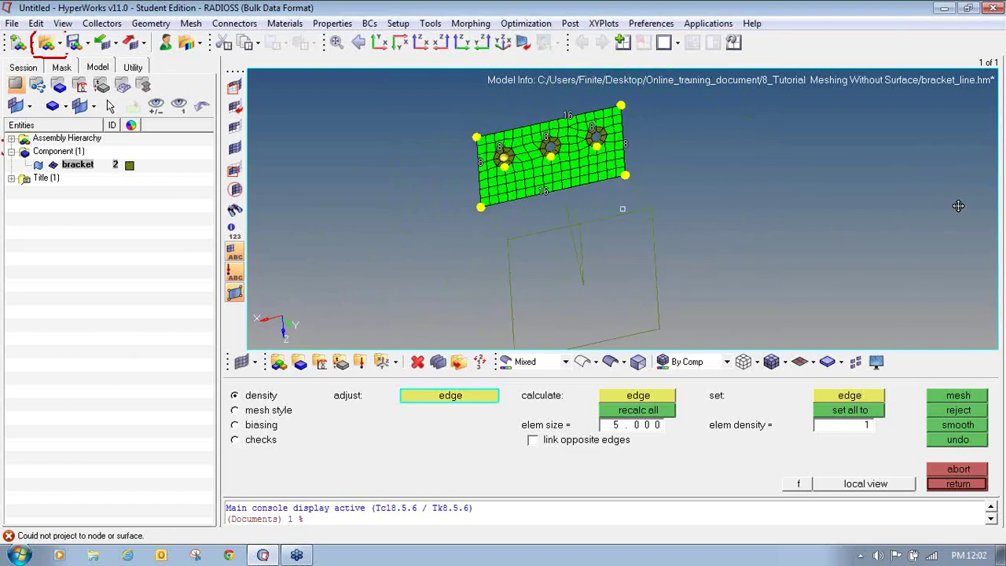
{"action": "left_click", "coordinate": [962, 484]}
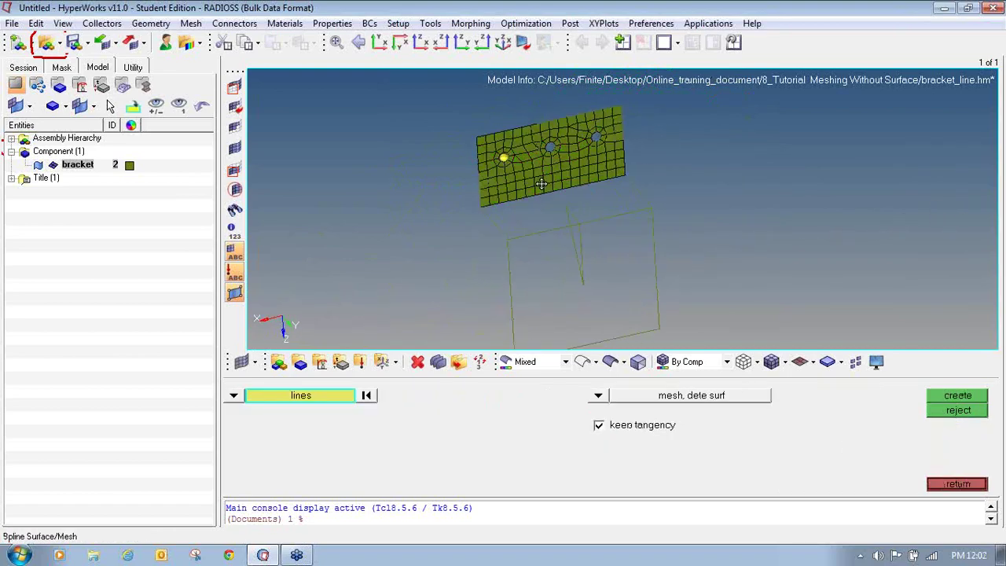
Step: Set up a Line Drag of geometry with lines as the dragged entity, and select the flange edge line at the bend
{"action": "left_click_drag", "start_coordinate": [542, 184], "coordinate": [560, 211], "text": "ctrl"}
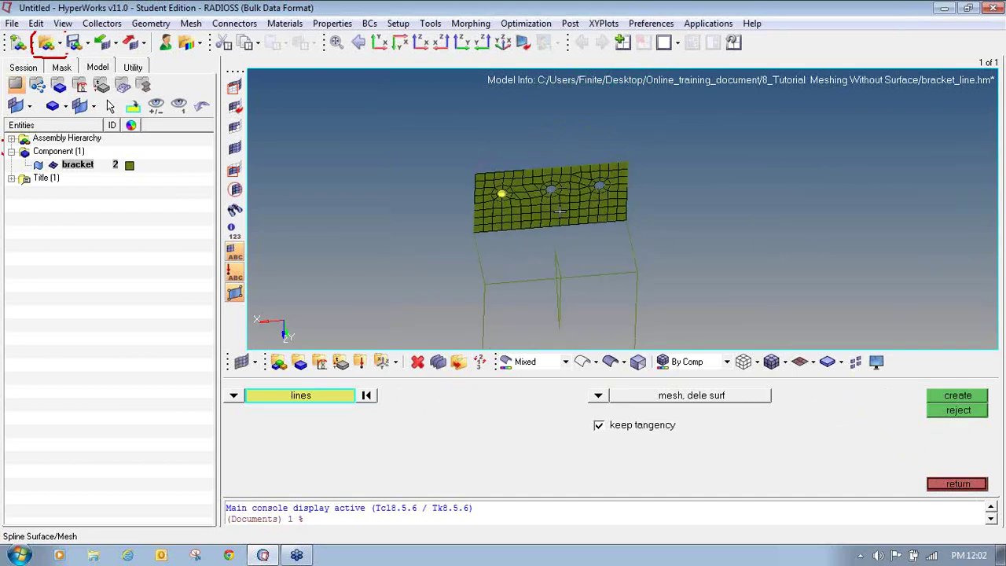
{"action": "scroll", "coordinate": [559, 211], "scroll_direction": "up", "scroll_amount": 1}
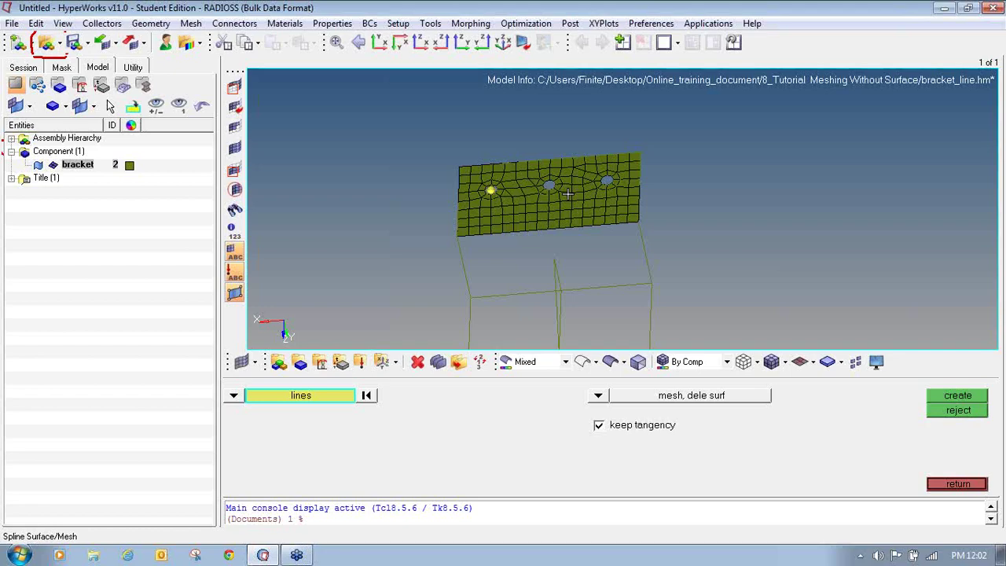
{"action": "left_click", "coordinate": [956, 484]}
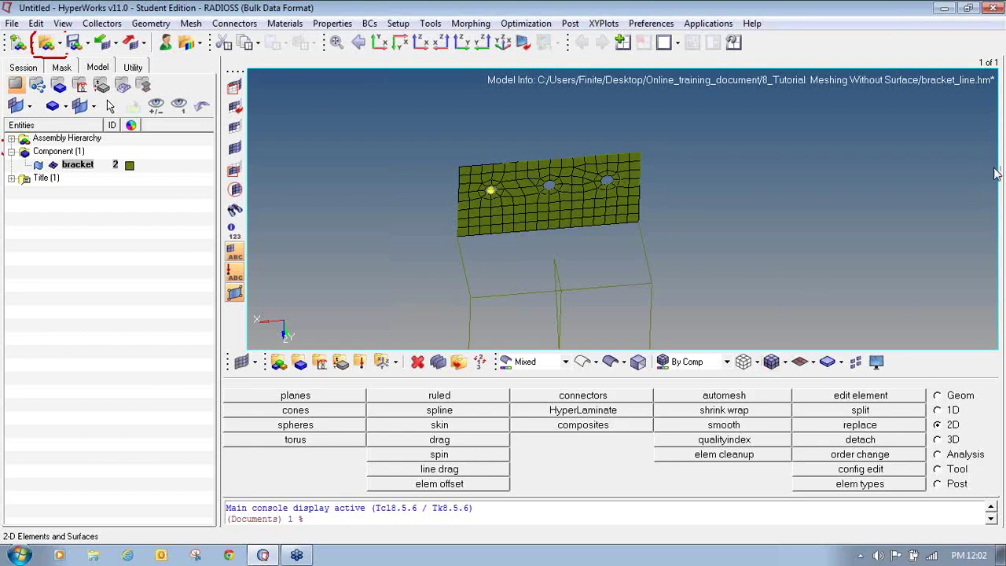
{"action": "mouse_move", "coordinate": [952, 414]}
{"action": "left_mouse_down"}
{"action": "mouse_move", "coordinate": [930, 433]}
{"action": "mouse_move", "coordinate": [968, 435]}
{"action": "mouse_move", "coordinate": [960, 410]}
{"action": "left_mouse_up"}
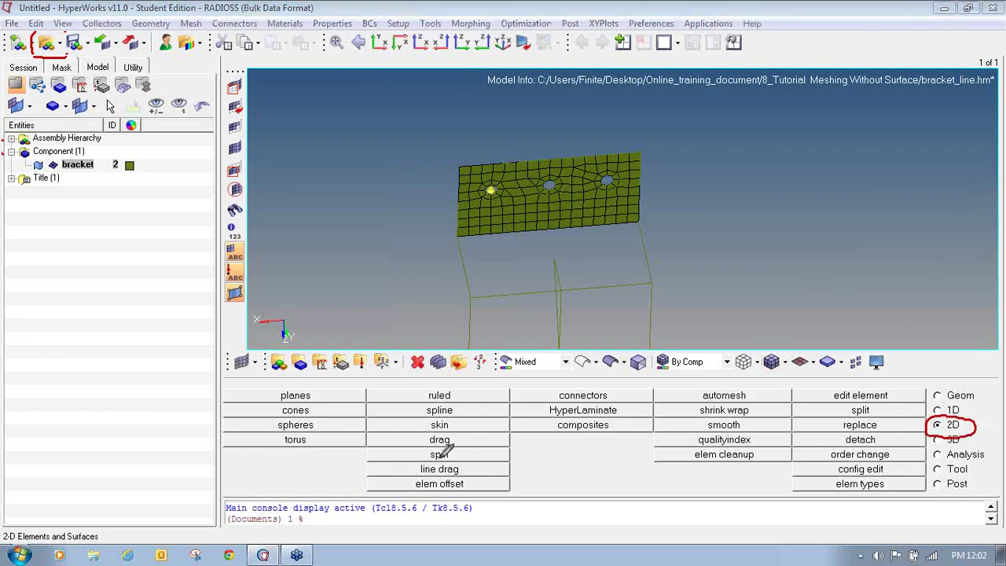
{"action": "mouse_move", "coordinate": [440, 460]}
{"action": "left_mouse_down"}
{"action": "mouse_move", "coordinate": [414, 468]}
{"action": "mouse_move", "coordinate": [470, 471]}
{"action": "mouse_move", "coordinate": [451, 454]}
{"action": "left_mouse_up"}
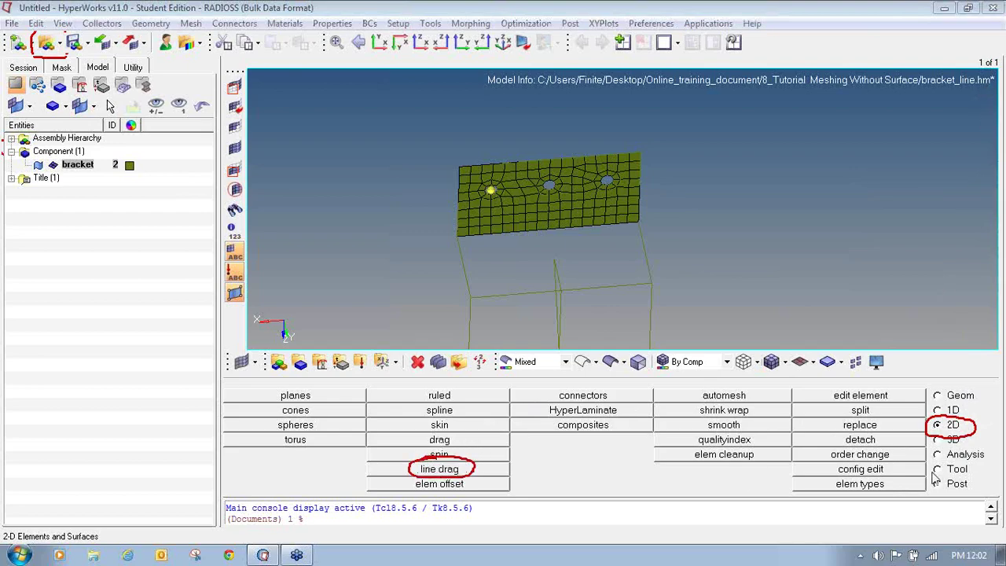
{"action": "left_click", "coordinate": [456, 469]}
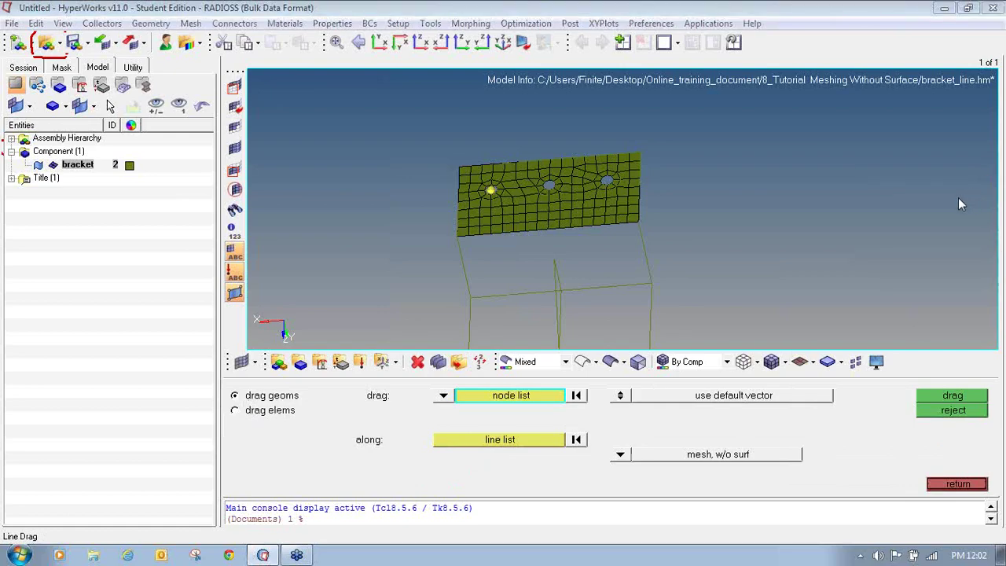
{"action": "mouse_move", "coordinate": [264, 375]}
{"action": "left_mouse_down"}
{"action": "mouse_move", "coordinate": [241, 381]}
{"action": "mouse_move", "coordinate": [229, 405]}
{"action": "mouse_move", "coordinate": [303, 403]}
{"action": "mouse_move", "coordinate": [286, 384]}
{"action": "mouse_move", "coordinate": [244, 385]}
{"action": "left_mouse_up"}
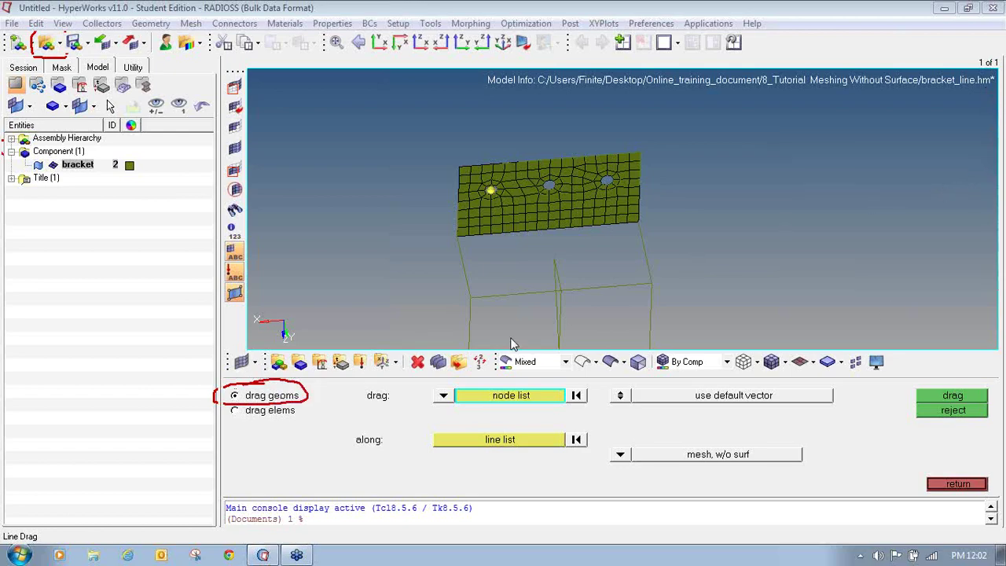
{"action": "left_click", "coordinate": [444, 397]}
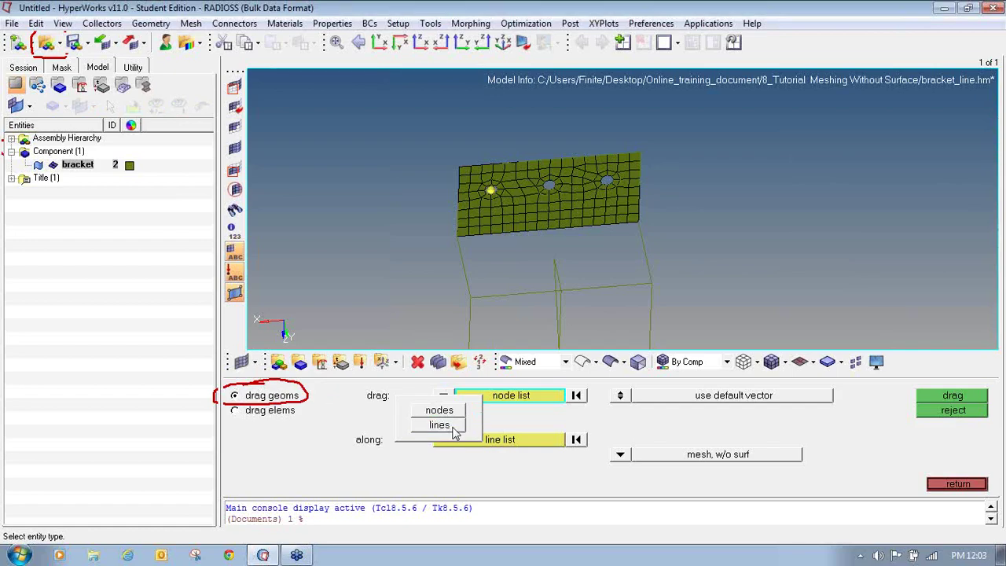
{"action": "left_click", "coordinate": [456, 426]}
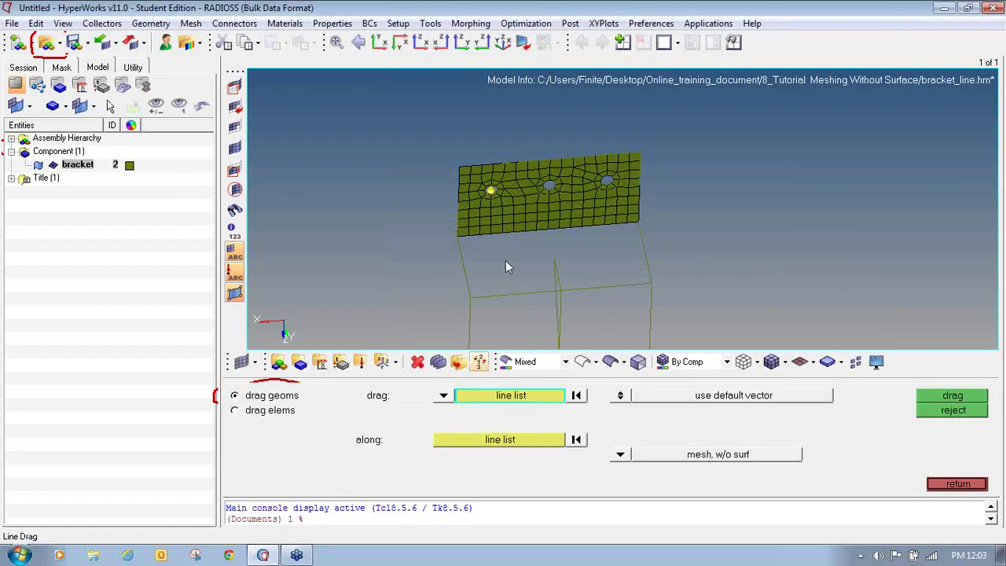
{"action": "left_click", "coordinate": [500, 234]}
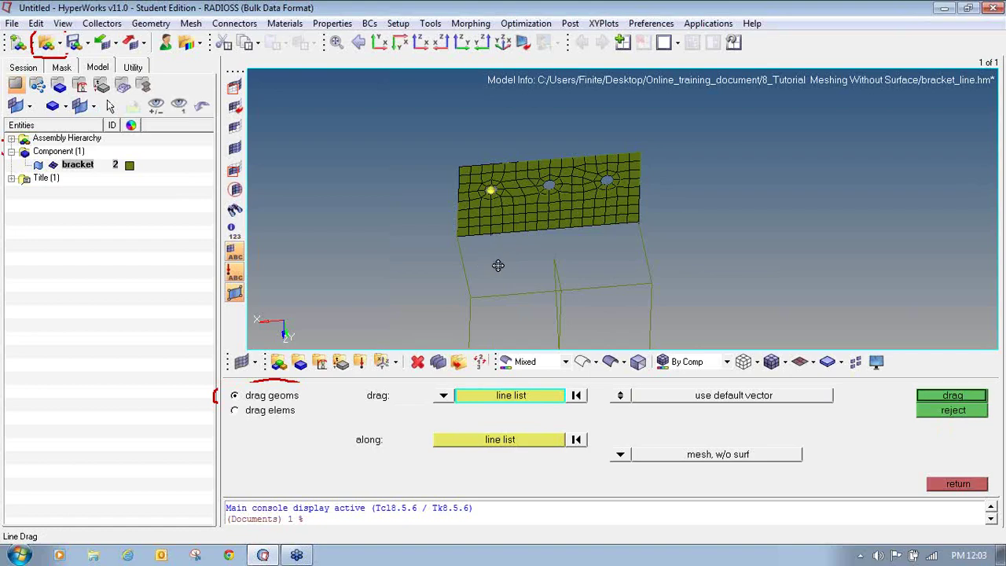
Step: Drag the flange edge line along the vertical corner line to mesh the web, using the mesh, w/o surf option
{"action": "mouse_move", "coordinate": [496, 264]}
{"action": "left_mouse_down", "text": "ctrl"}
{"action": "mouse_move", "coordinate": [539, 256]}
{"action": "mouse_move", "coordinate": [519, 233]}
{"action": "left_mouse_up", "text": "ctrl"}
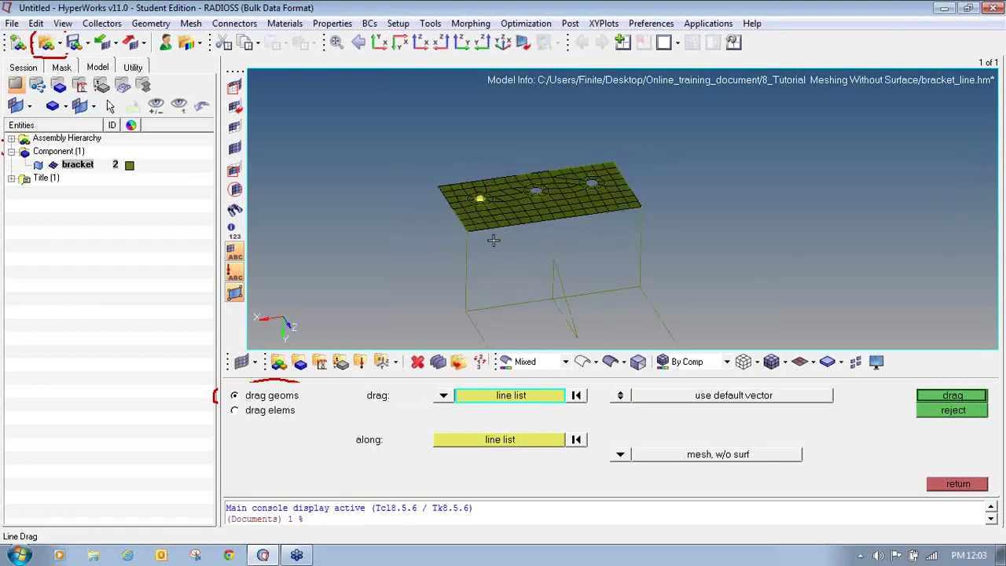
{"action": "scroll", "coordinate": [492, 239], "scroll_direction": "up", "scroll_amount": 2}
{"action": "left_click", "coordinate": [462, 443]}
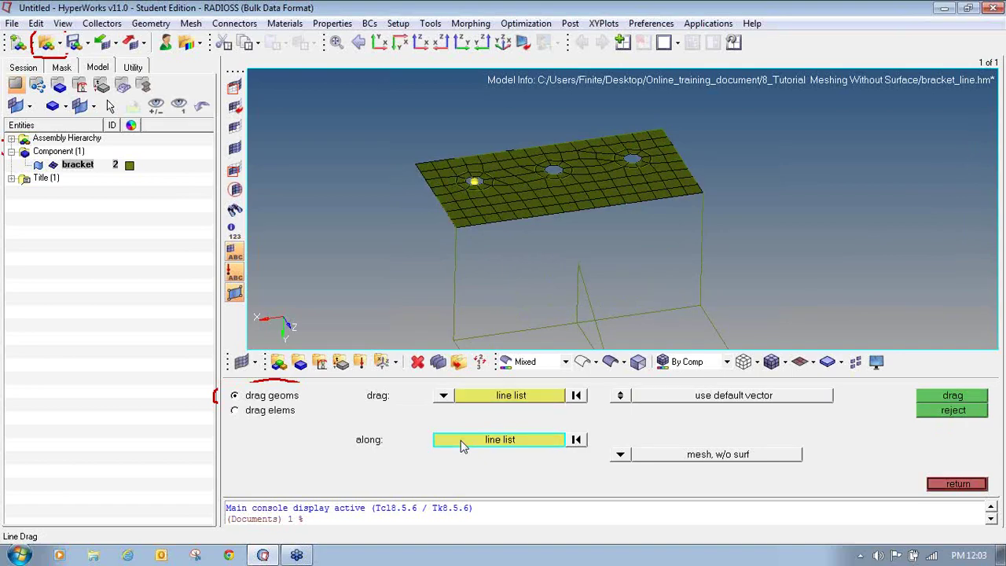
{"action": "right_click_drag", "start_coordinate": [460, 254], "coordinate": [467, 201], "text": "ctrl"}
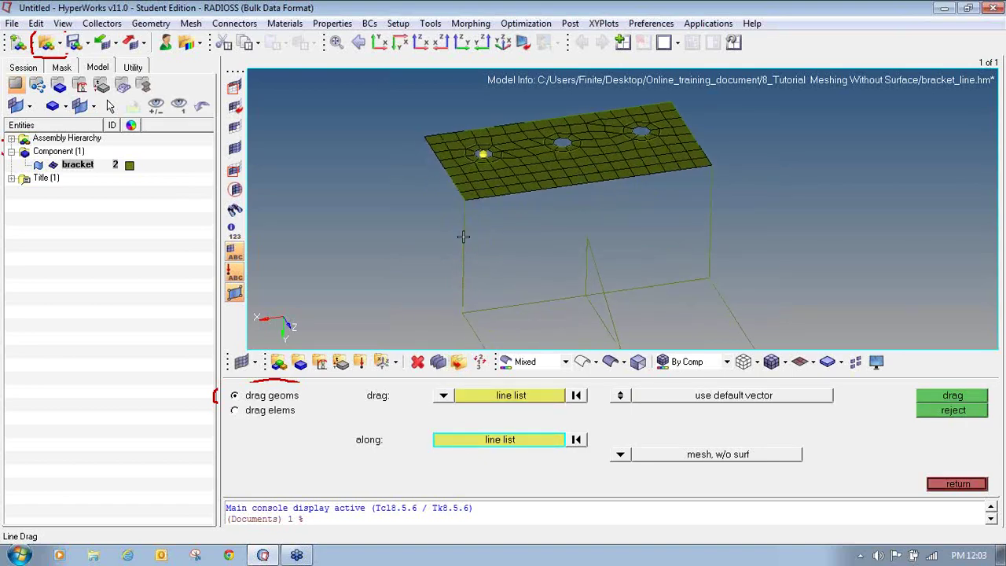
{"action": "left_click", "coordinate": [463, 236]}
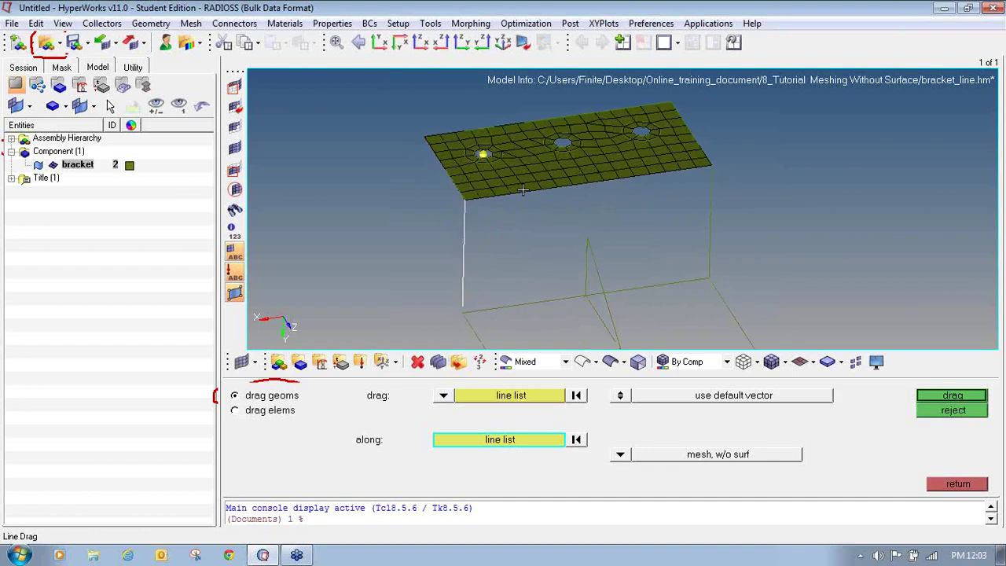
{"action": "left_click", "coordinate": [521, 293], "text": "ctrl"}
{"action": "left_click_drag", "start_coordinate": [656, 285], "coordinate": [507, 198], "text": "ctrl"}
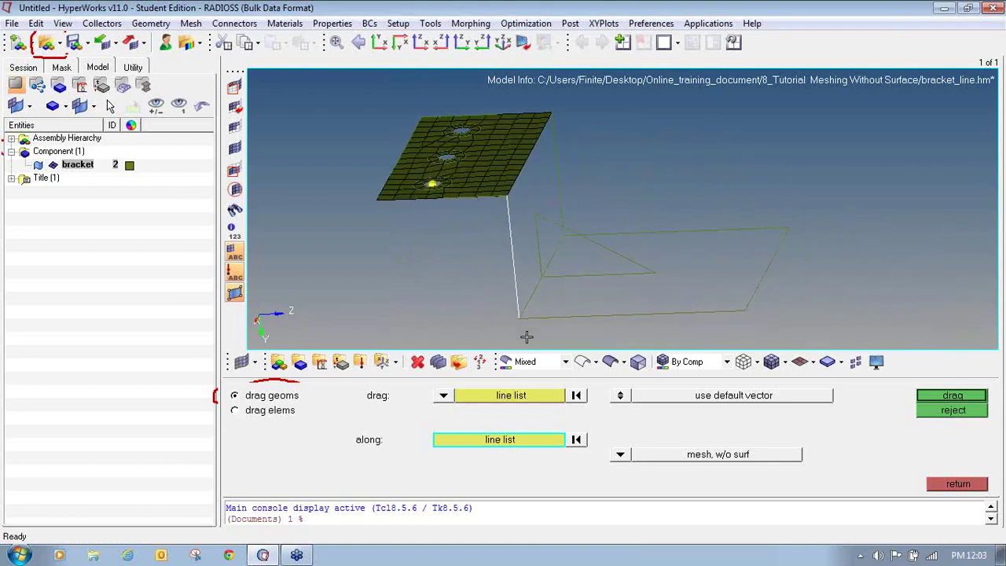
{"action": "left_click", "coordinate": [620, 454]}
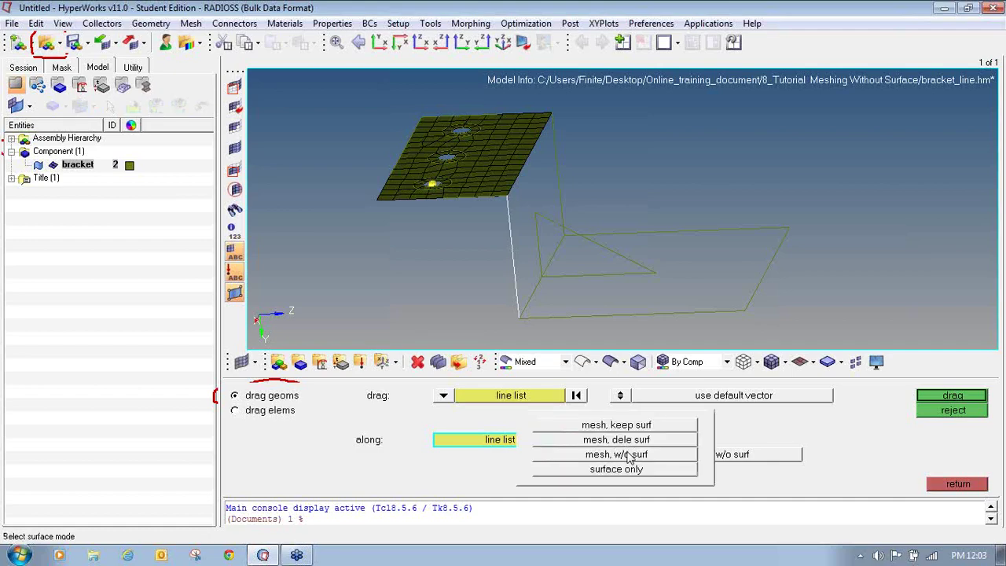
{"action": "left_click", "coordinate": [628, 455]}
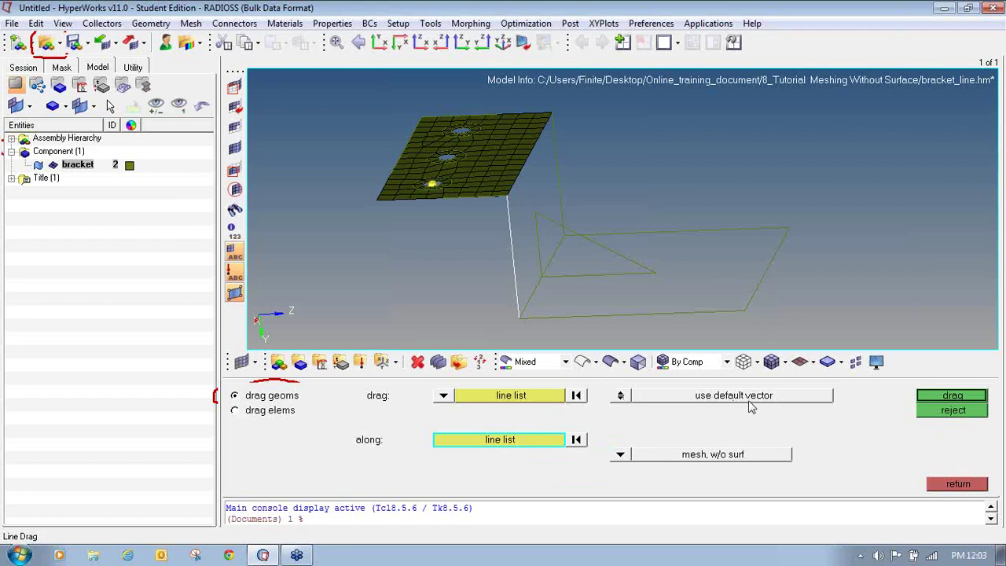
{"action": "left_click", "coordinate": [965, 397]}
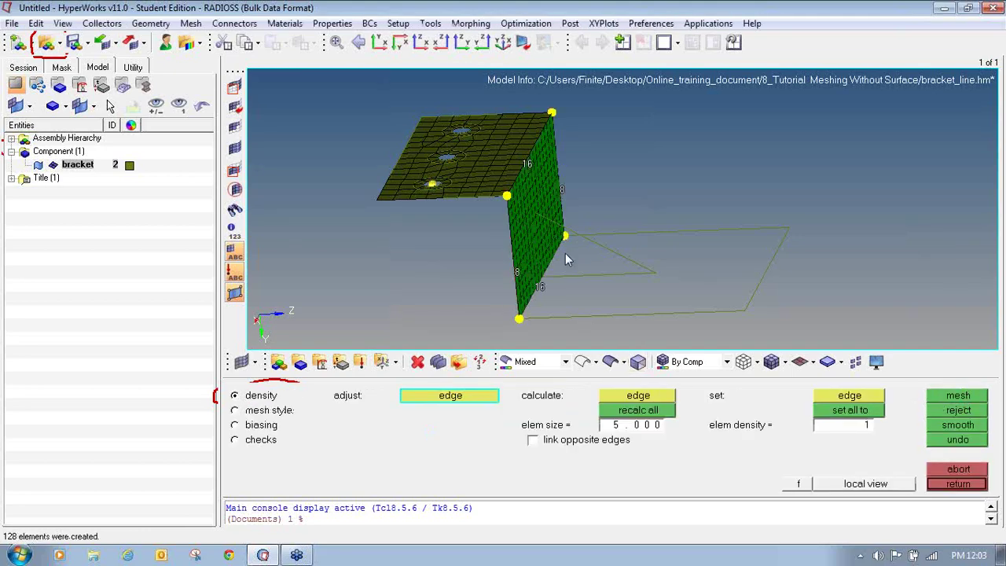
Step: Check the web mesh along the shared flange edge, accept it and leave Line Drag
{"action": "left_click_drag", "start_coordinate": [546, 268], "coordinate": [425, 248], "text": "ctrl"}
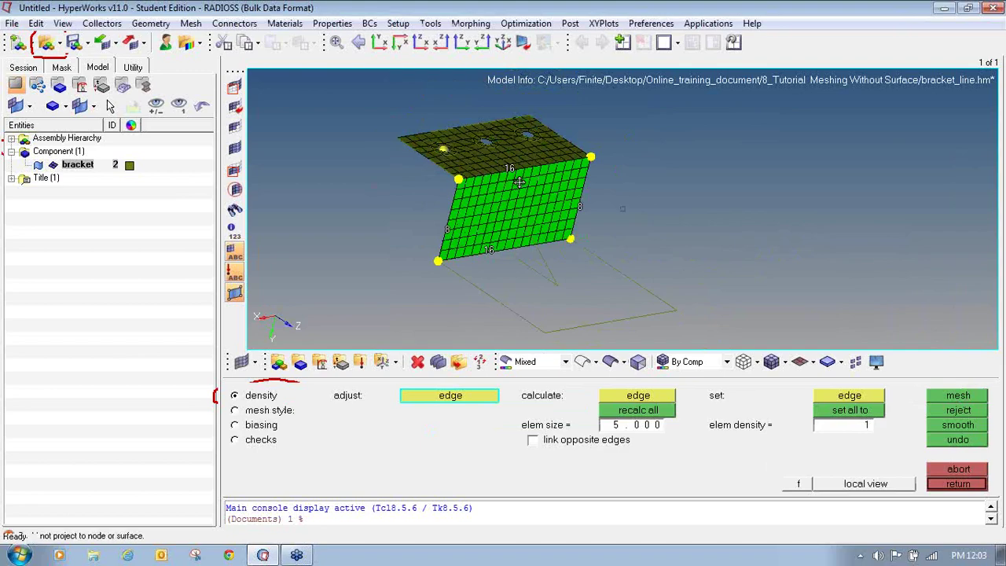
{"action": "left_click_drag", "start_coordinate": [515, 183], "coordinate": [455, 190], "text": "ctrl"}
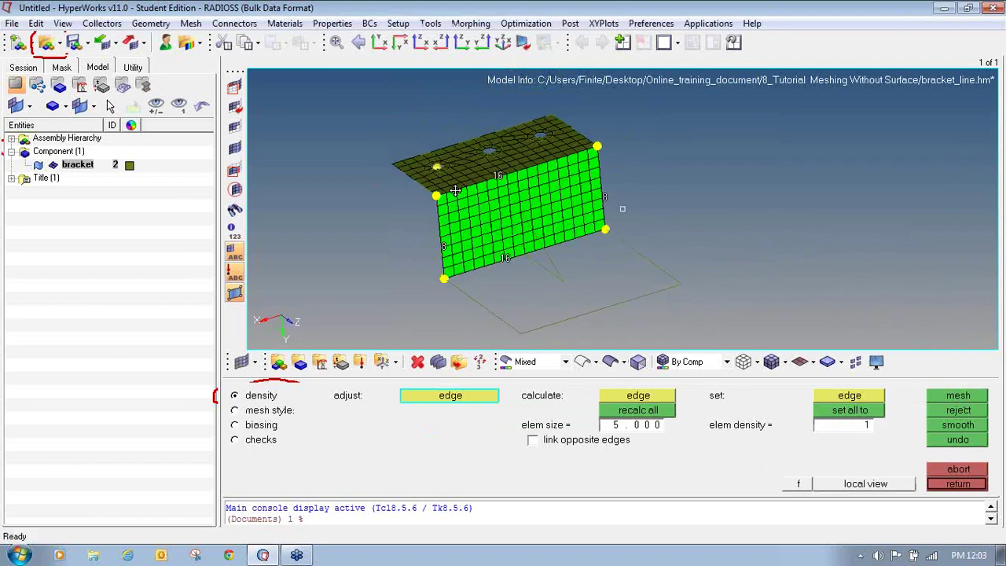
{"action": "scroll", "coordinate": [454, 190], "scroll_direction": "up", "scroll_amount": 3}
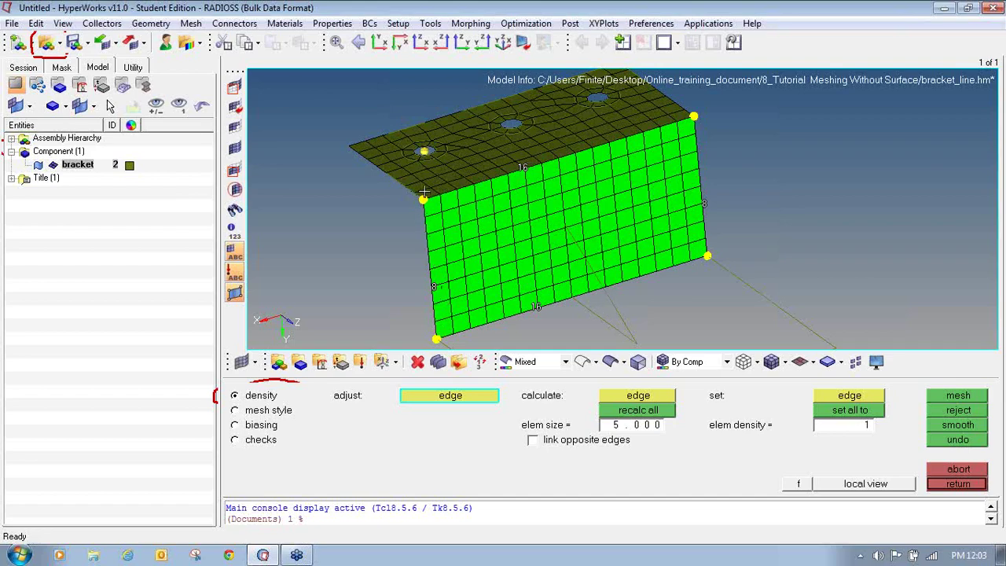
{"action": "right_click_drag", "start_coordinate": [516, 252], "coordinate": [482, 233], "text": "ctrl"}
{"action": "left_click_drag", "start_coordinate": [501, 235], "coordinate": [404, 207], "text": "ctrl"}
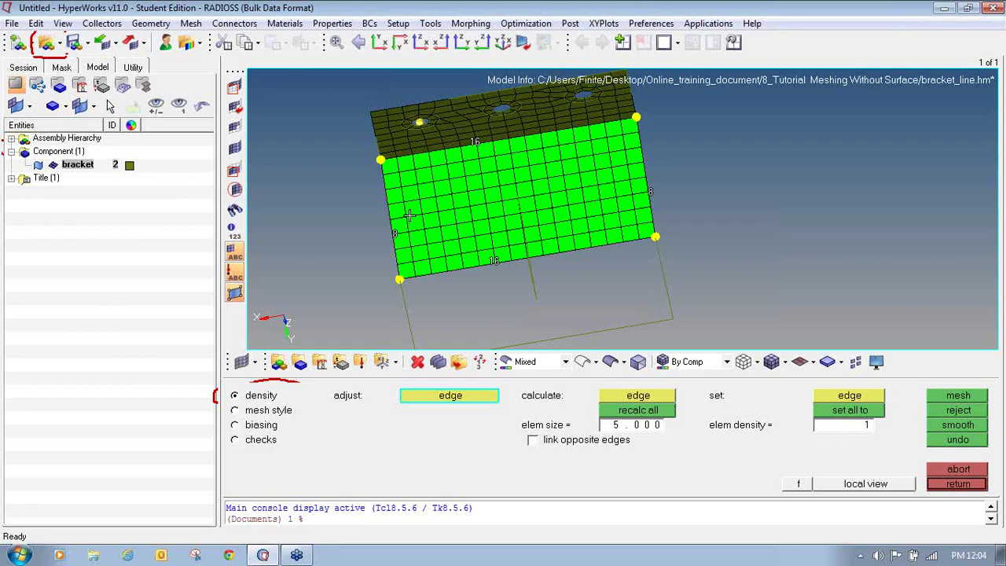
{"action": "left_click", "coordinate": [957, 483]}
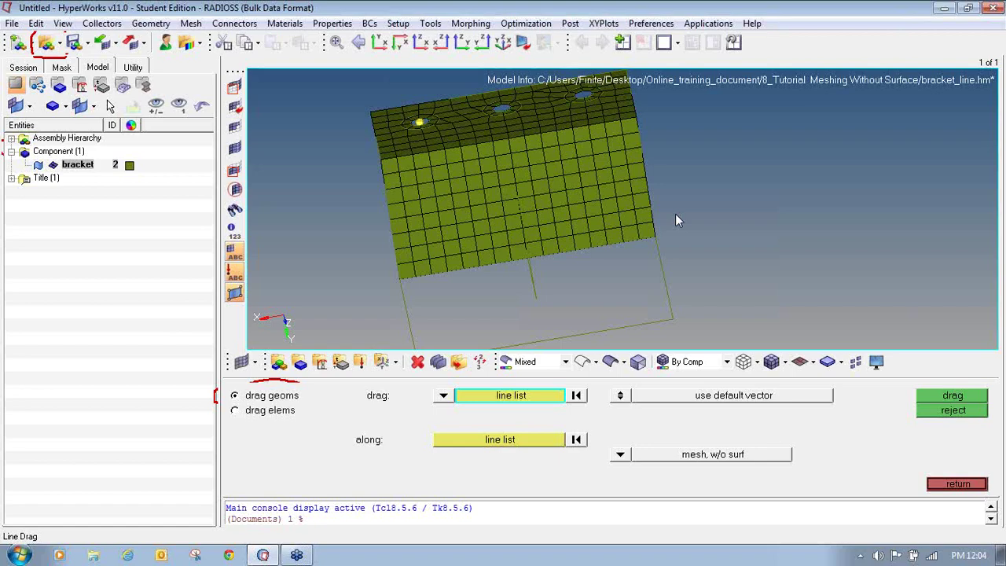
{"action": "left_click", "coordinate": [946, 487]}
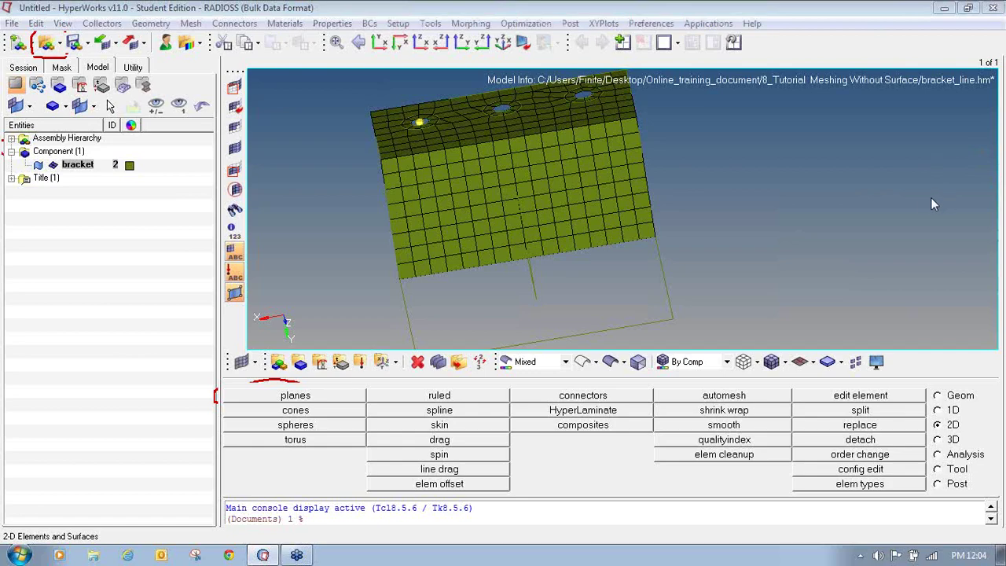
Step: Start a Ruled mesh and set its output to mesh, w/o surf
{"action": "mouse_move", "coordinate": [446, 387]}
{"action": "left_mouse_down"}
{"action": "mouse_move", "coordinate": [413, 391]}
{"action": "mouse_move", "coordinate": [454, 401]}
{"action": "mouse_move", "coordinate": [470, 374]}
{"action": "mouse_move", "coordinate": [431, 385]}
{"action": "left_mouse_up"}
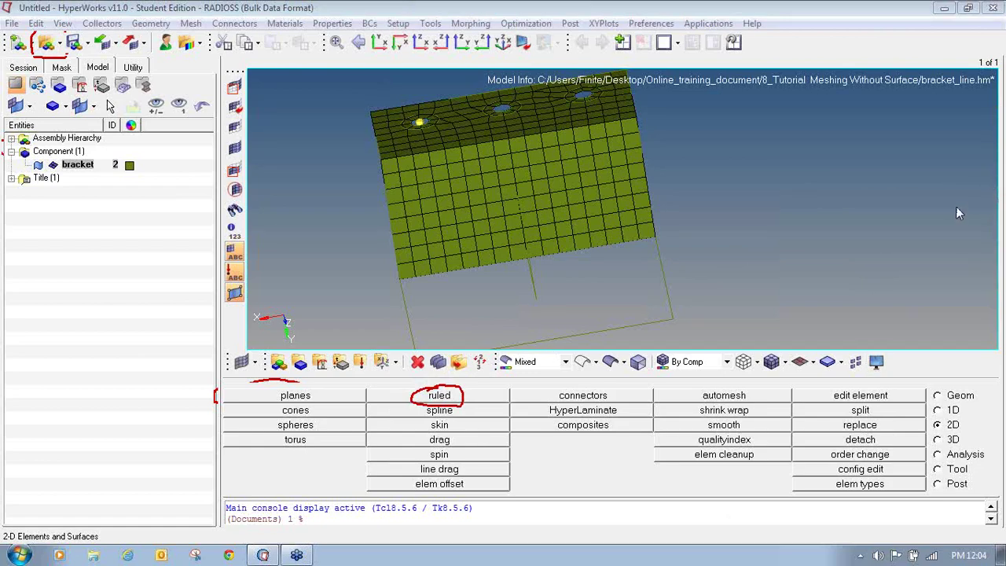
{"action": "mouse_move", "coordinate": [957, 414]}
{"action": "left_mouse_down"}
{"action": "mouse_move", "coordinate": [929, 417]}
{"action": "mouse_move", "coordinate": [930, 430]}
{"action": "mouse_move", "coordinate": [957, 414]}
{"action": "left_mouse_up"}
{"action": "key", "text": "Escape"}
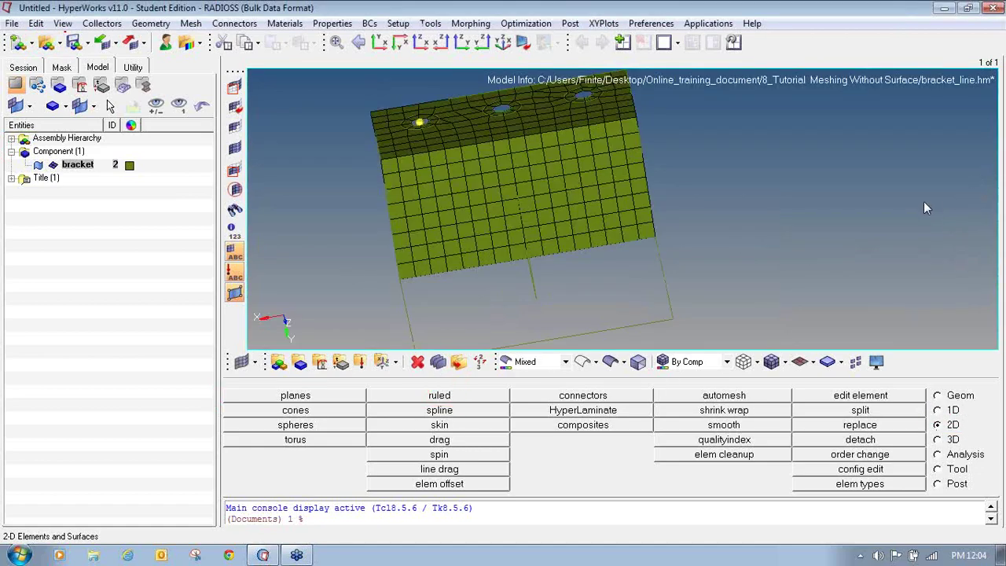
{"action": "left_click", "coordinate": [440, 397]}
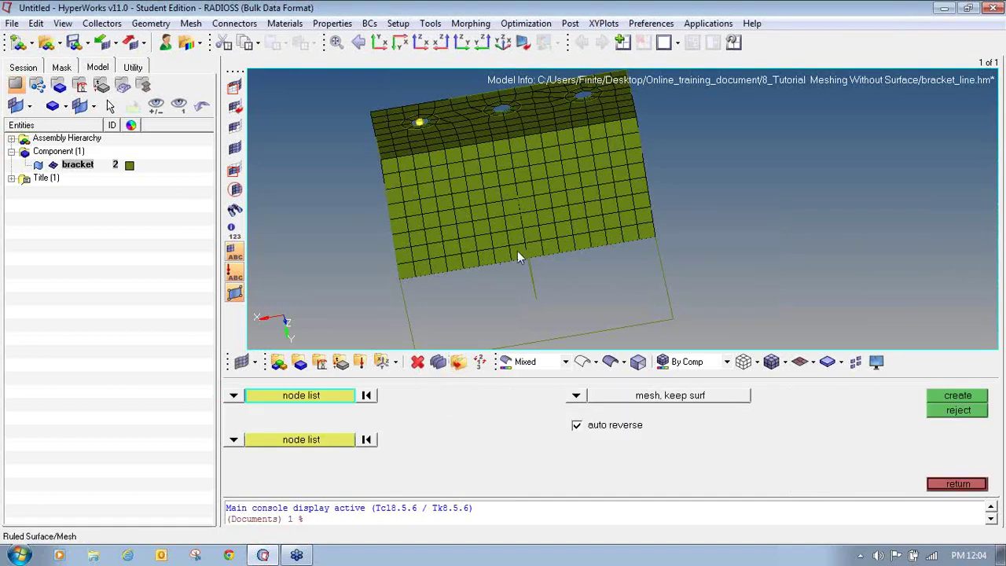
{"action": "left_click_drag", "start_coordinate": [520, 264], "coordinate": [520, 224], "text": "ctrl"}
{"action": "left_click", "coordinate": [578, 396]}
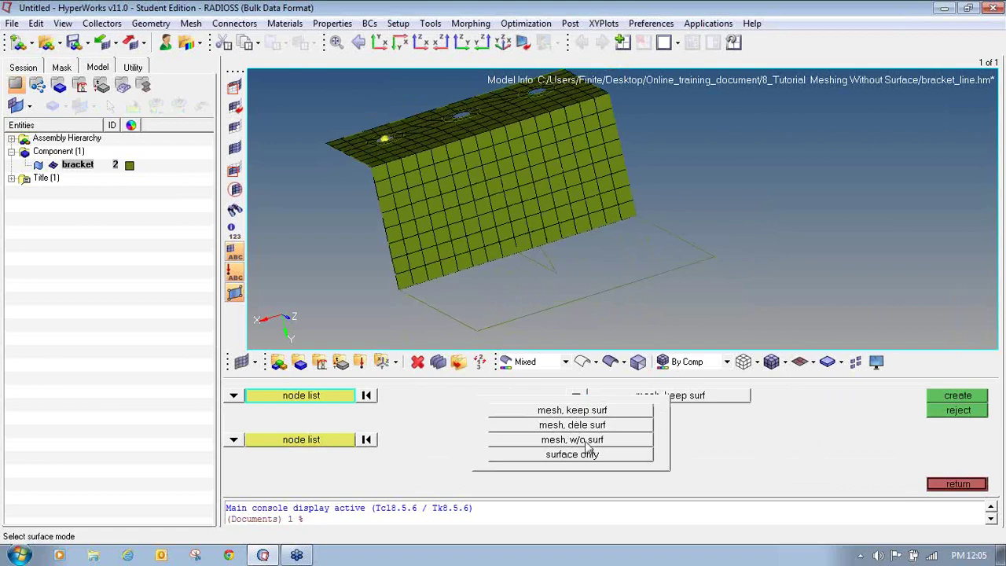
{"action": "left_click", "coordinate": [586, 440]}
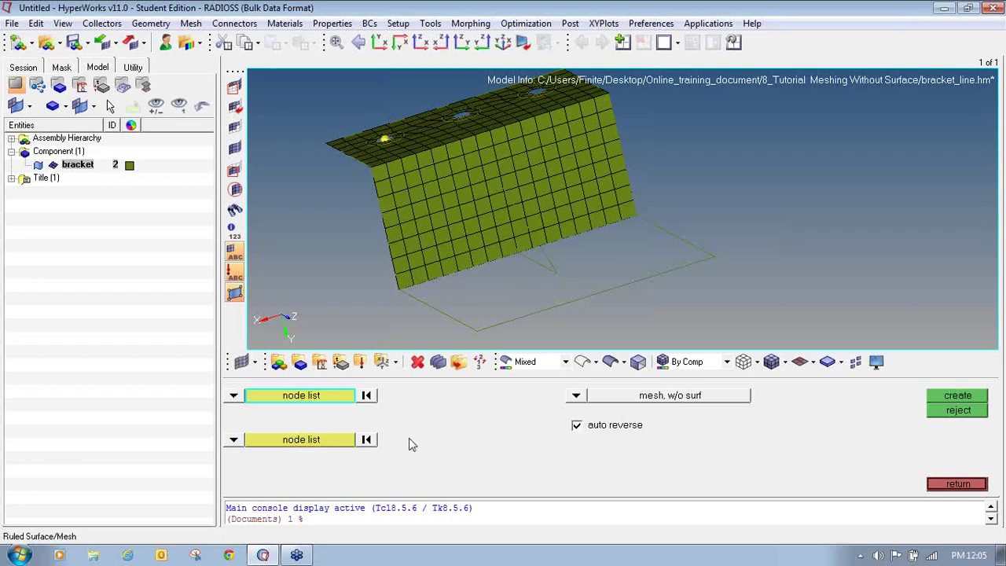
Step: Select all nodes along the web's lower edge in order, corner to corner, as the first ruled boundary
{"action": "left_click", "coordinate": [412, 286]}
{"action": "left_click", "coordinate": [427, 281]}
{"action": "left_click", "coordinate": [442, 276]}
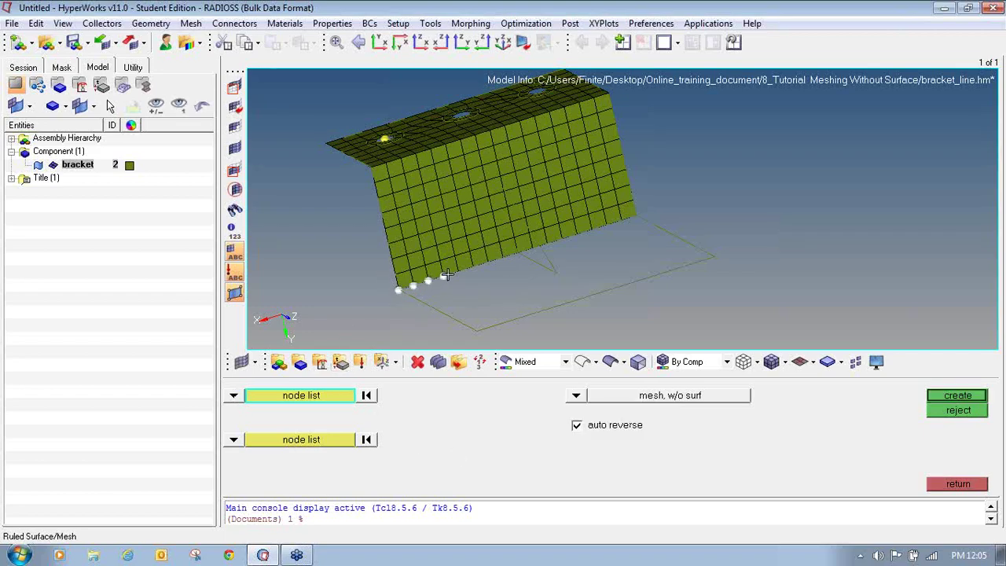
{"action": "left_click", "coordinate": [457, 271]}
{"action": "left_click", "coordinate": [487, 264]}
{"action": "left_click", "coordinate": [502, 258]}
{"action": "left_click", "coordinate": [517, 254]}
{"action": "scroll", "coordinate": [521, 254], "scroll_direction": "up", "scroll_amount": 3}
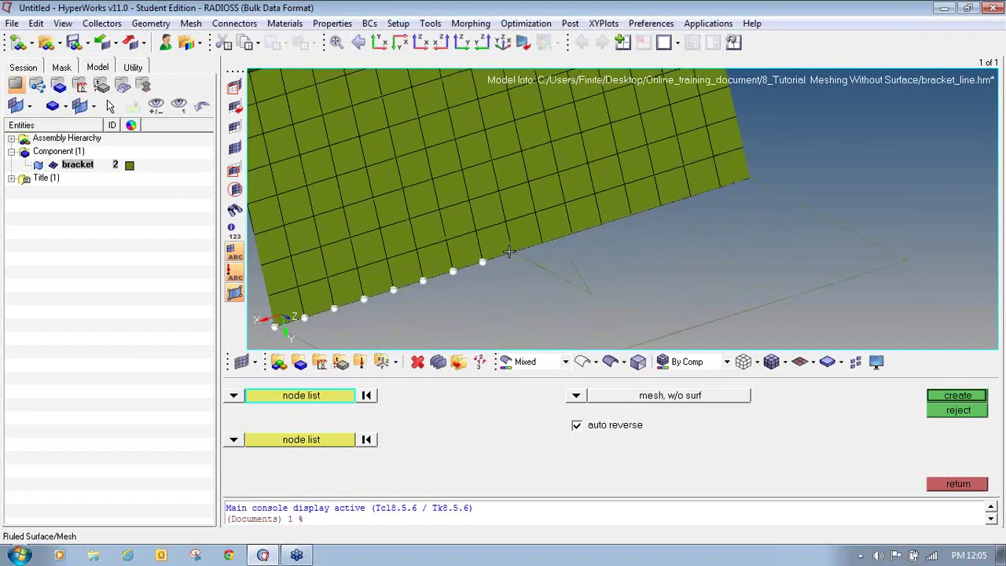
{"action": "left_click", "coordinate": [542, 243]}
{"action": "left_click", "coordinate": [571, 234]}
{"action": "left_click", "coordinate": [601, 226]}
{"action": "left_click", "coordinate": [630, 216]}
{"action": "left_click", "coordinate": [660, 206]}
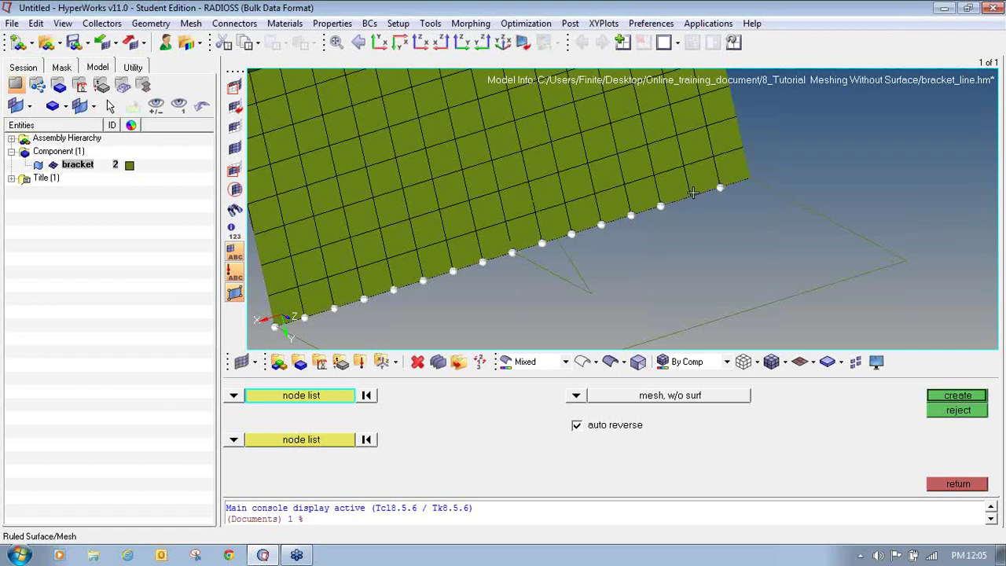
{"action": "left_click", "coordinate": [689, 196]}
{"action": "left_click_drag", "start_coordinate": [748, 178], "coordinate": [686, 191], "text": "ctrl"}
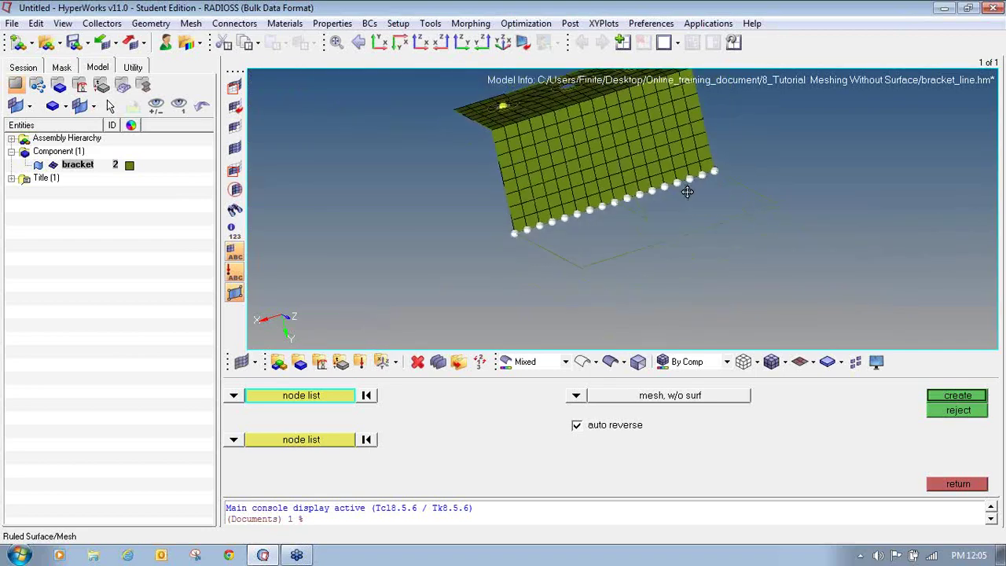
Step: Take the base's outer edge line as the second ruled boundary and create the base mesh from the selected web nodes to it
{"action": "left_click", "coordinate": [233, 442]}
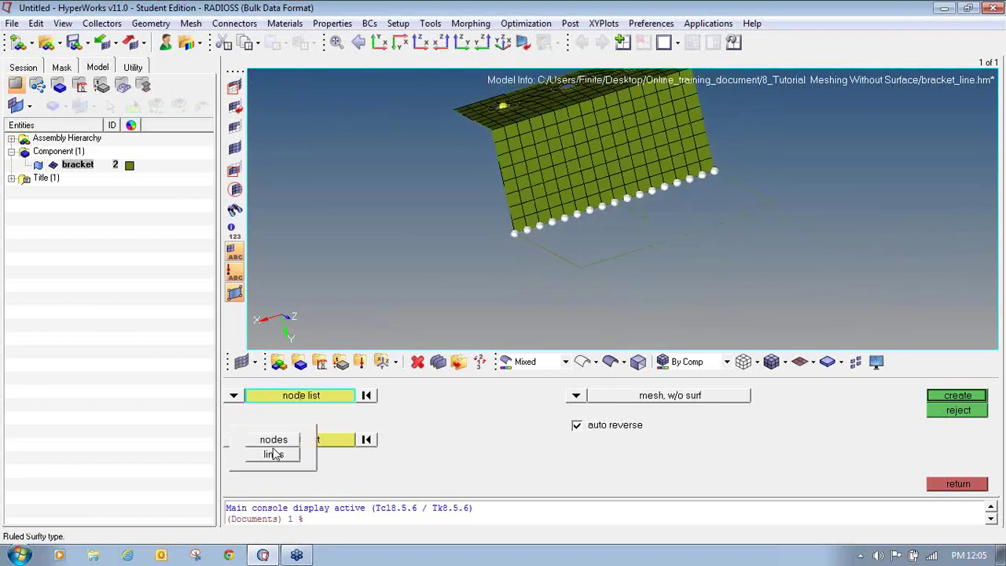
{"action": "left_click", "coordinate": [273, 454]}
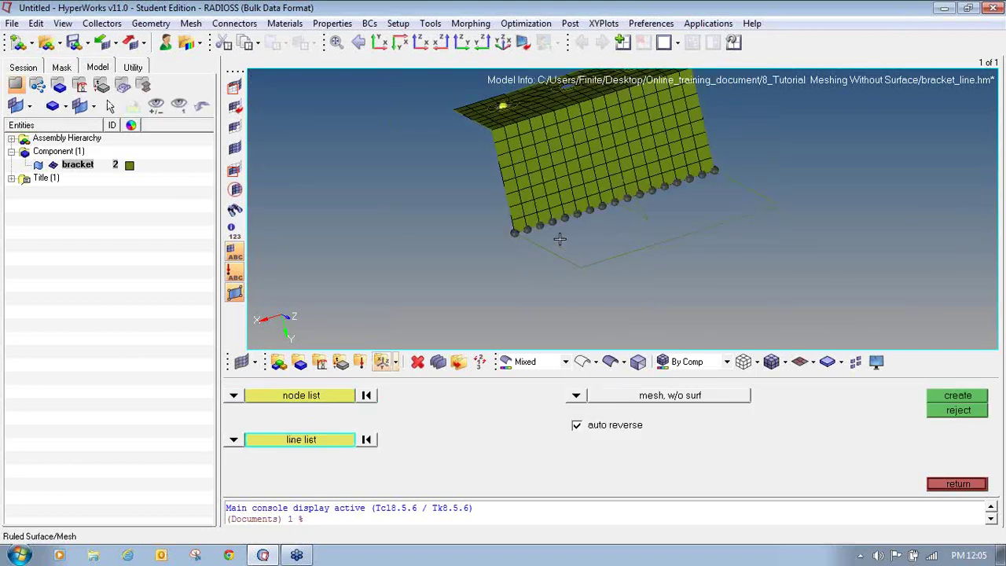
{"action": "left_click", "coordinate": [644, 250]}
{"action": "left_click_drag", "start_coordinate": [635, 209], "coordinate": [695, 211], "text": "ctrl"}
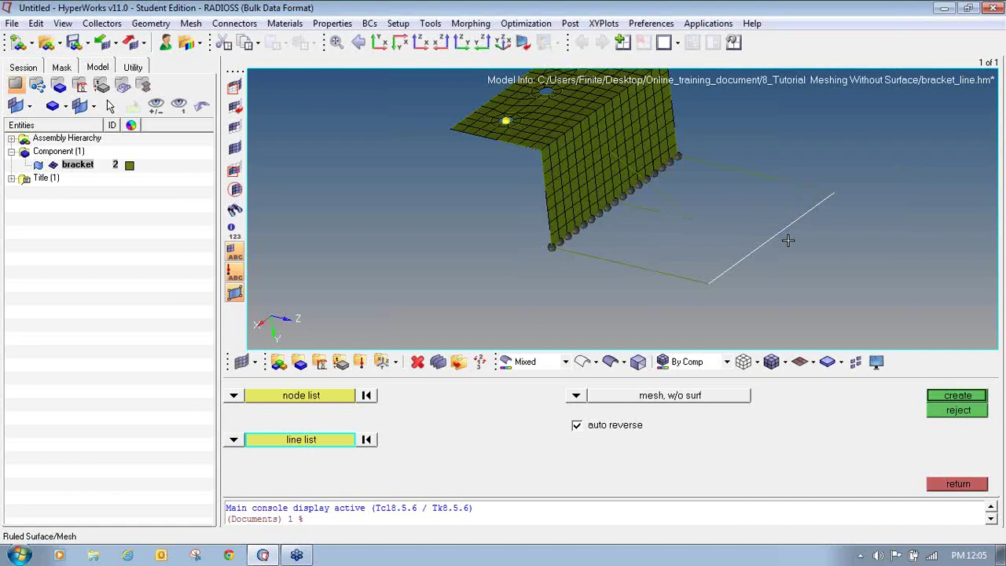
{"action": "left_click", "coordinate": [977, 398]}
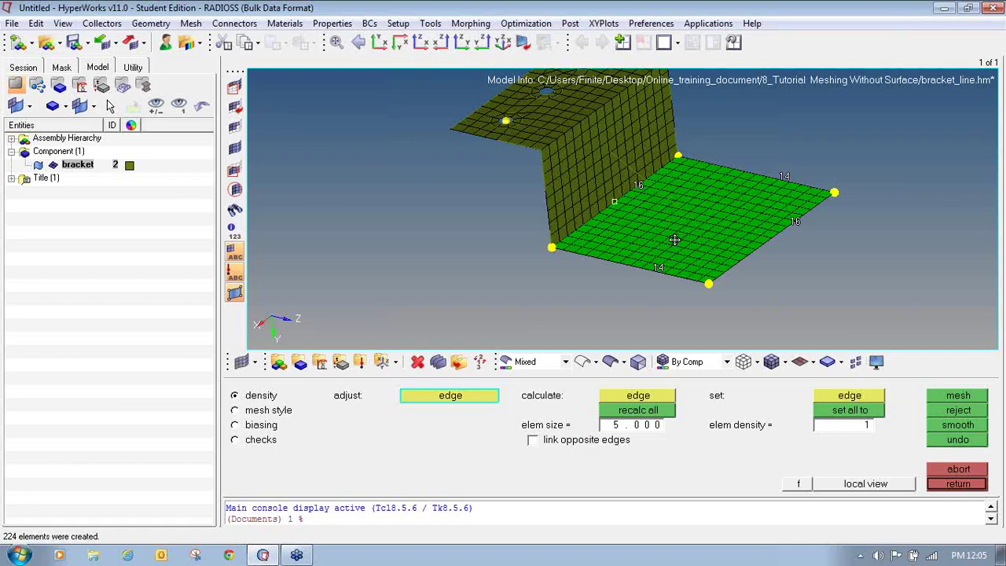
Step: Check the base mesh along the shared web edge, accept it and leave Ruled
{"action": "left_click_drag", "start_coordinate": [673, 236], "coordinate": [595, 267], "text": "ctrl"}
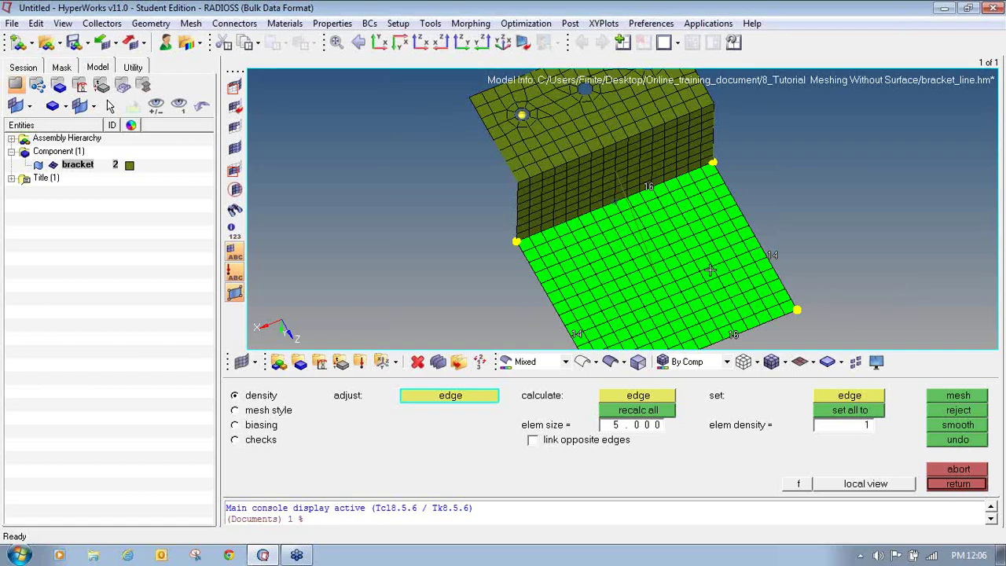
{"action": "right_click_drag", "start_coordinate": [710, 269], "coordinate": [640, 223], "text": "ctrl"}
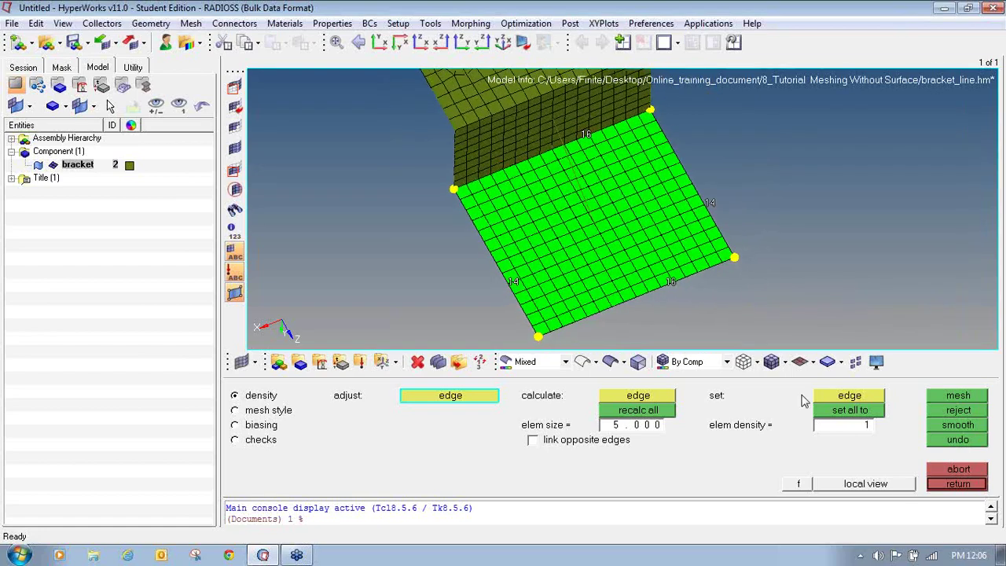
{"action": "left_click", "coordinate": [956, 483]}
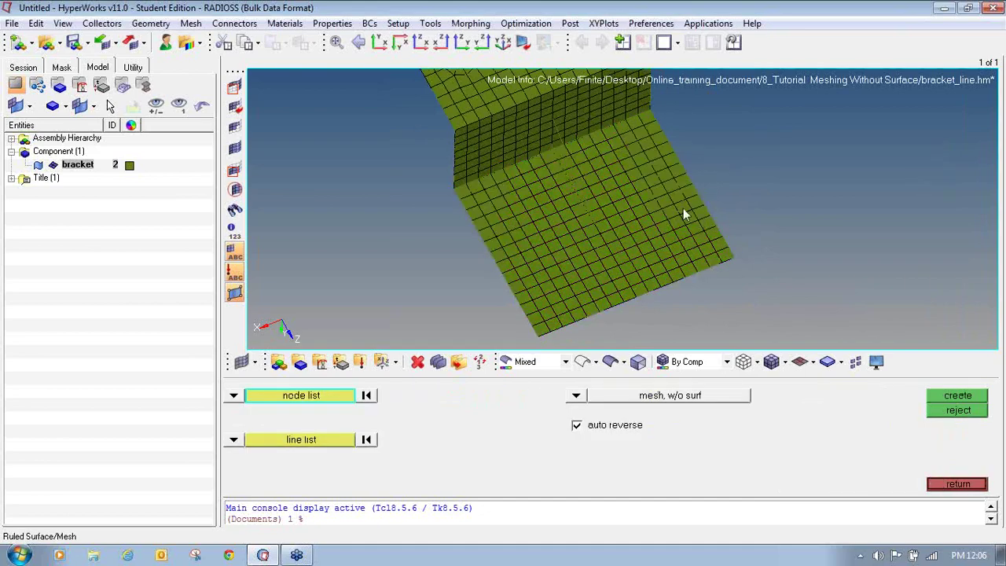
{"action": "left_click_drag", "start_coordinate": [721, 227], "coordinate": [773, 182], "text": "ctrl"}
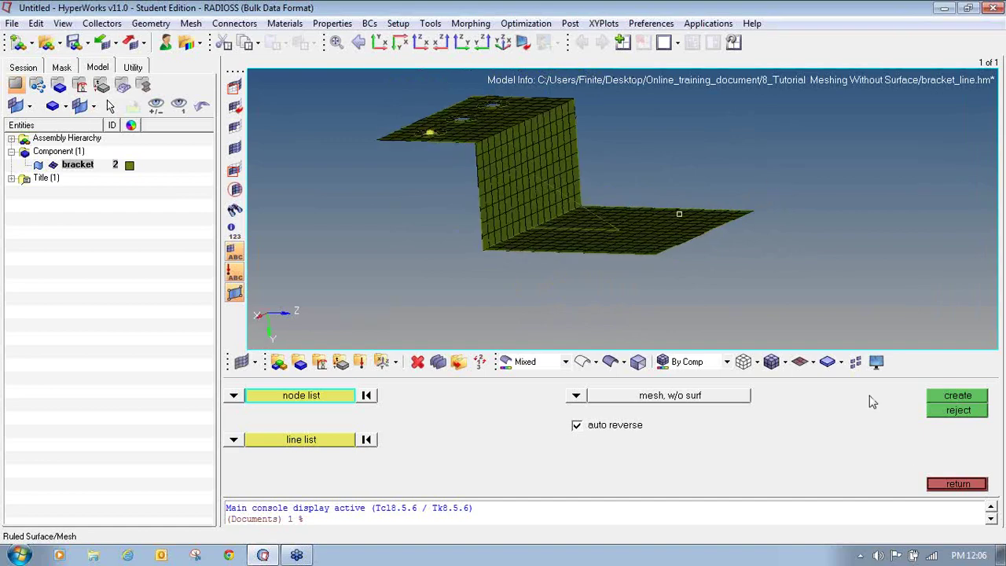
{"action": "left_click", "coordinate": [940, 483]}
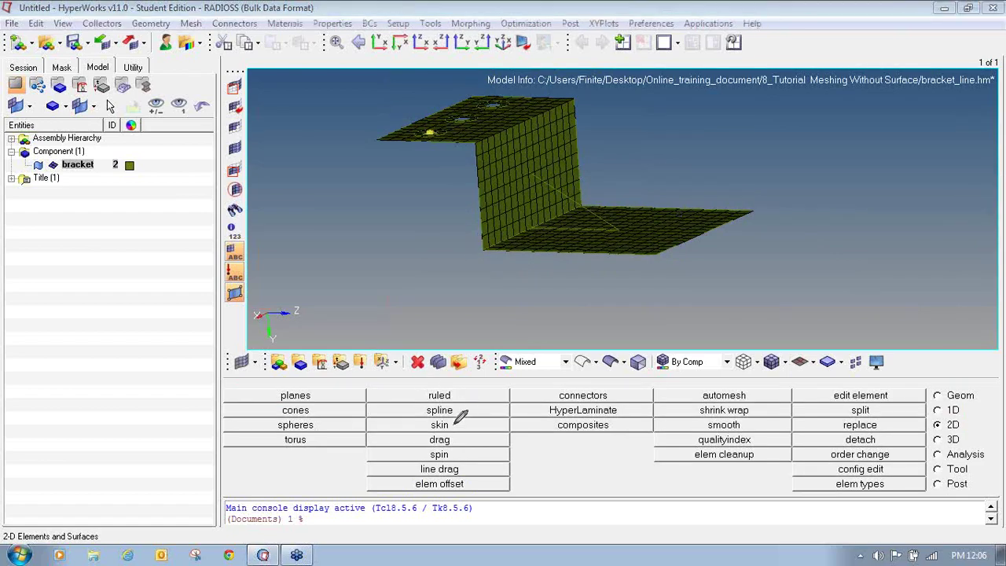
{"action": "left_click_drag", "start_coordinate": [422, 417], "coordinate": [450, 417]}
{"action": "mouse_move", "coordinate": [952, 417]}
{"action": "left_mouse_down"}
{"action": "mouse_move", "coordinate": [923, 423]}
{"action": "mouse_move", "coordinate": [928, 430]}
{"action": "mouse_move", "coordinate": [962, 433]}
{"action": "mouse_move", "coordinate": [953, 415]}
{"action": "left_mouse_up"}
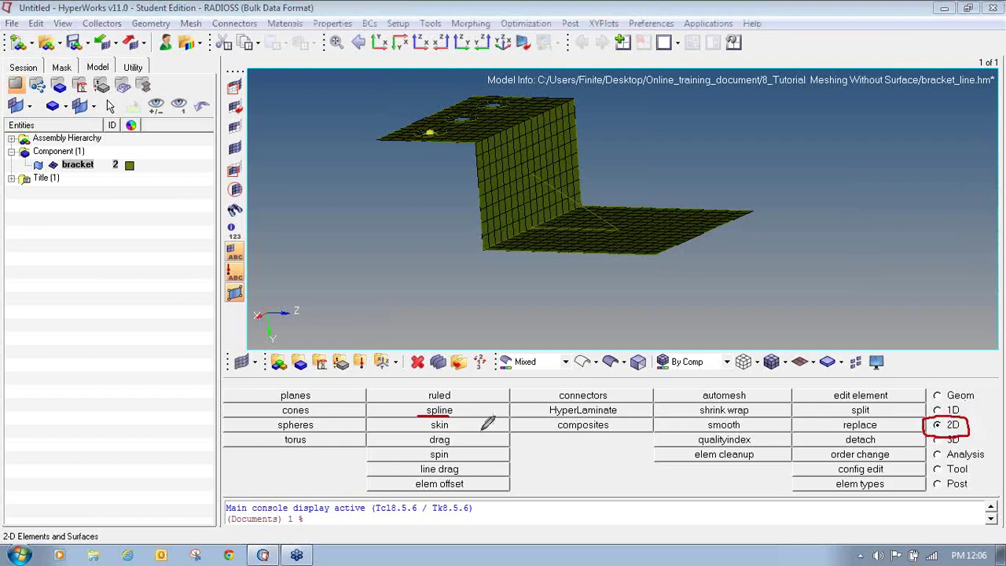
{"action": "mouse_move", "coordinate": [424, 415]}
{"action": "left_mouse_down"}
{"action": "mouse_move", "coordinate": [417, 429]}
{"action": "mouse_move", "coordinate": [459, 432]}
{"action": "mouse_move", "coordinate": [462, 418]}
{"action": "mouse_move", "coordinate": [446, 416]}
{"action": "left_mouse_up"}
Step: Start a Skin mesh and select the triangular rib's base line and vertical line
{"action": "left_click_drag", "start_coordinate": [558, 163], "coordinate": [594, 197], "text": "ctrl"}
{"action": "scroll", "coordinate": [599, 204], "scroll_direction": "up", "scroll_amount": 2}
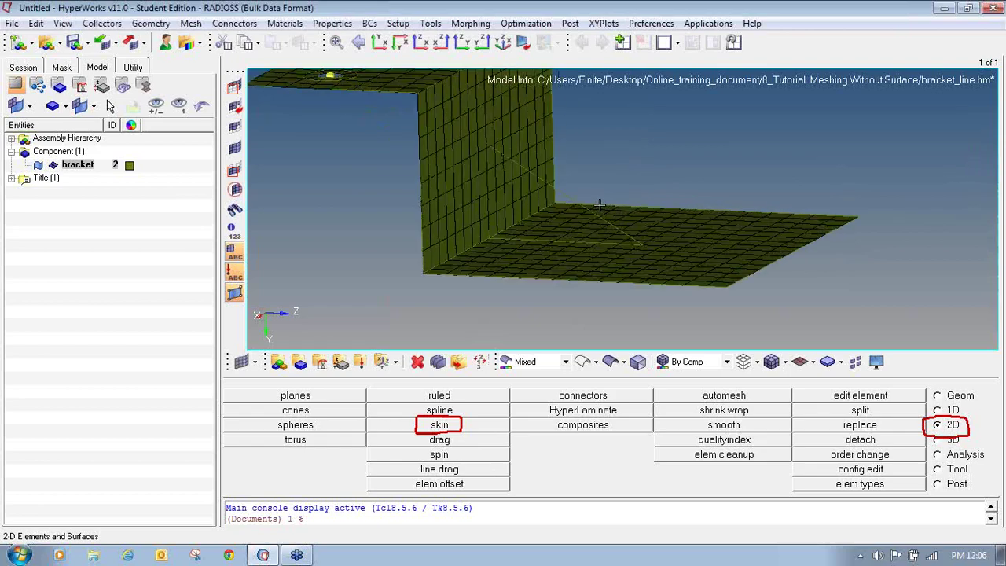
{"action": "left_click", "coordinate": [439, 425]}
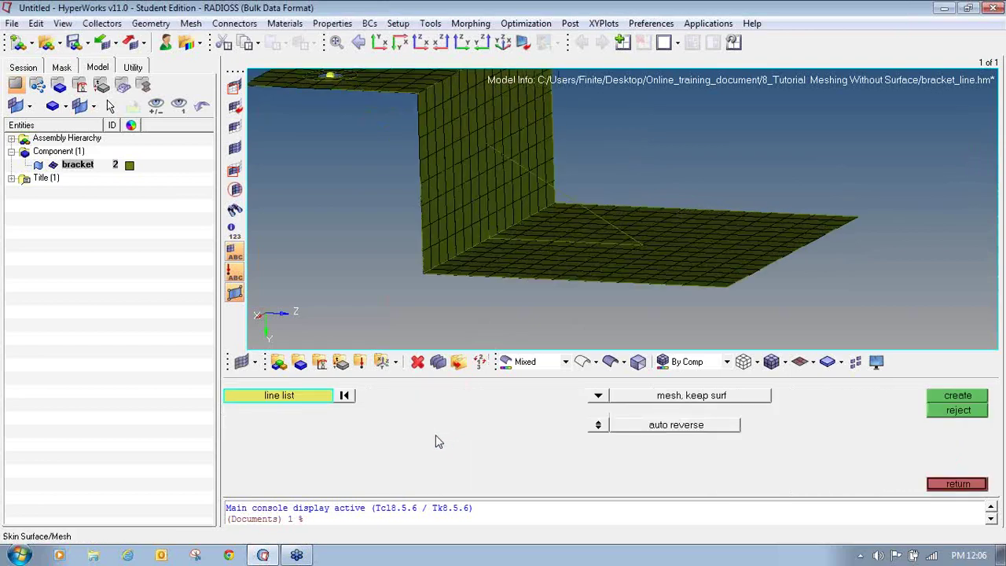
{"action": "right_click_drag", "start_coordinate": [538, 228], "coordinate": [487, 252], "text": "ctrl"}
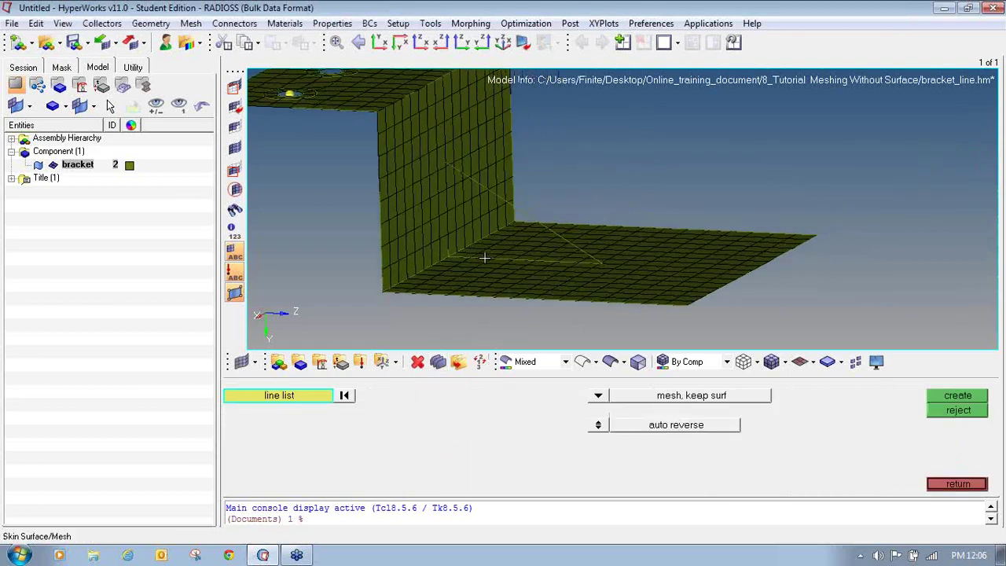
{"action": "left_click", "coordinate": [485, 256]}
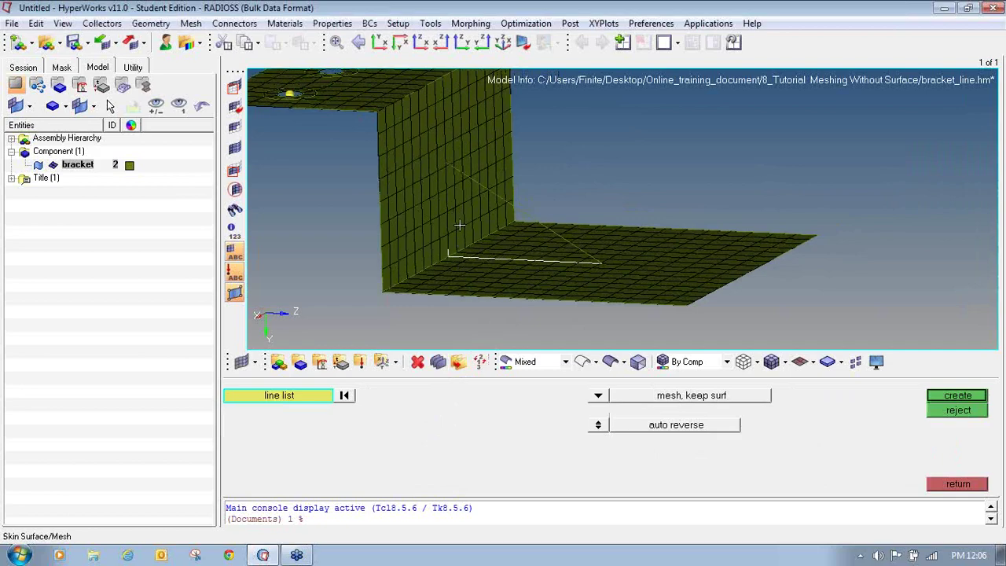
Step: Create the triangular rib's skin mesh with the mesh, keep surf option and accept it
{"action": "left_click", "coordinate": [600, 396]}
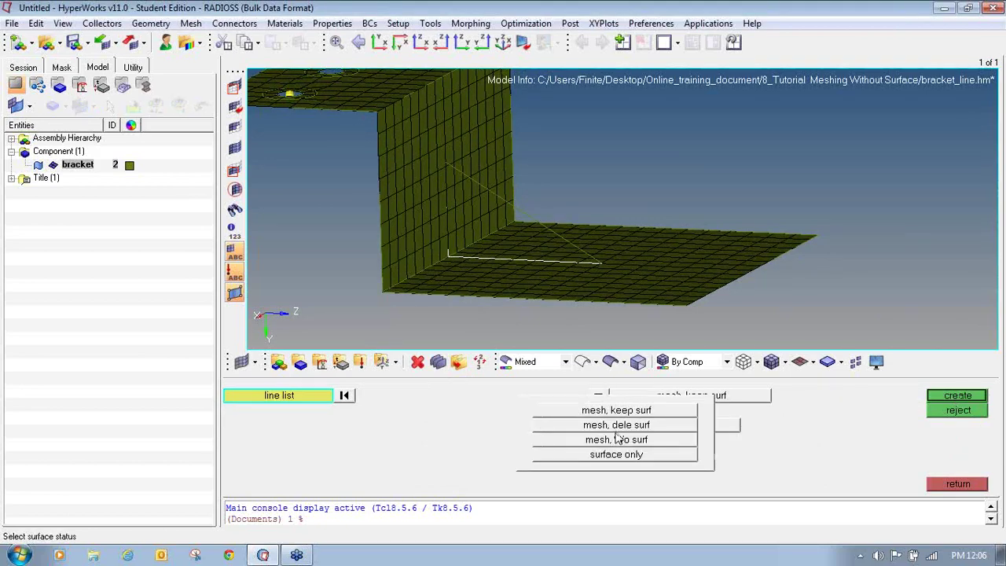
{"action": "left_click", "coordinate": [617, 413]}
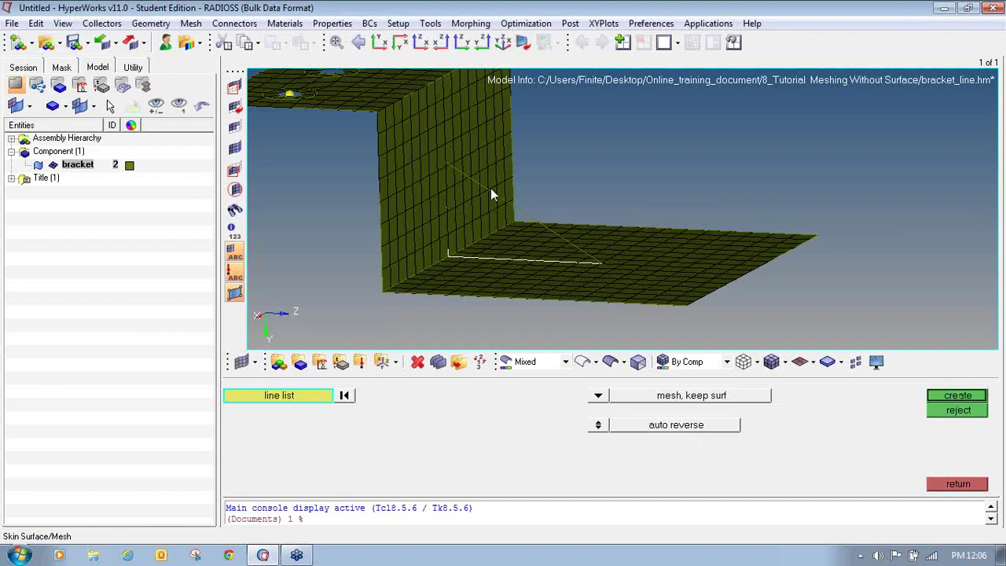
{"action": "left_click", "coordinate": [956, 396]}
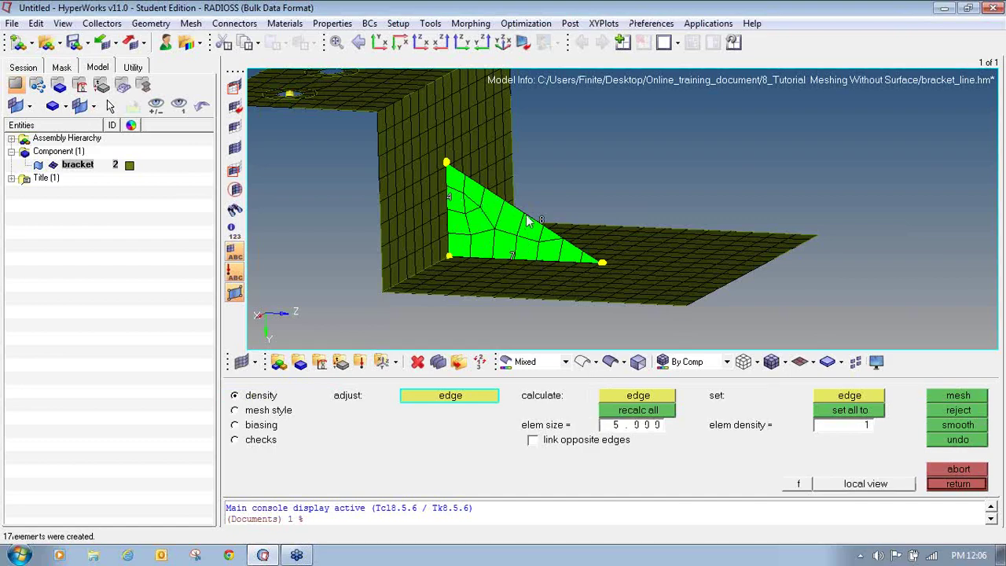
{"action": "left_click", "coordinate": [937, 484]}
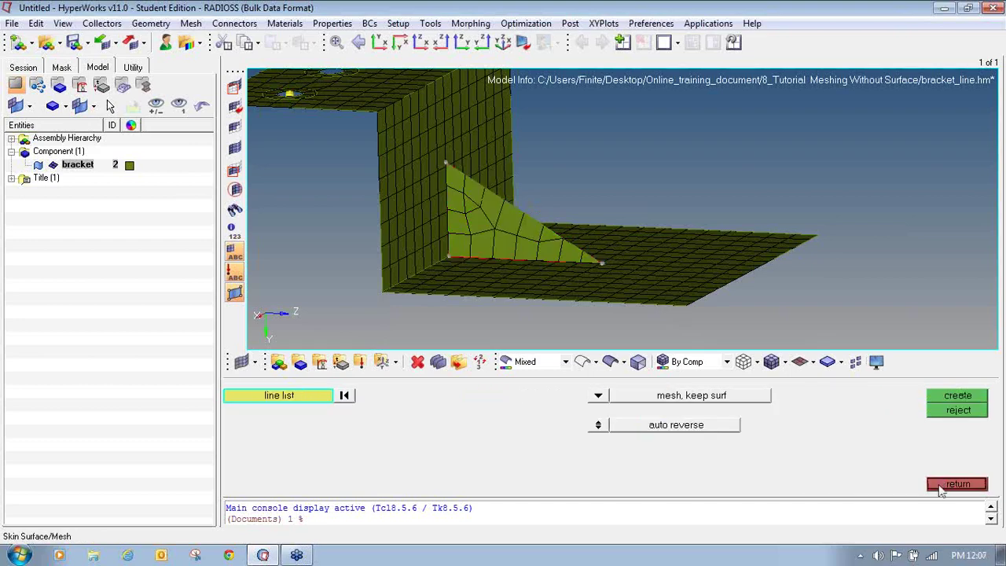
Step: Leave Skin and examine the rib mesh against the web and base from several angles
{"action": "left_click_drag", "start_coordinate": [589, 266], "coordinate": [530, 174], "text": "ctrl"}
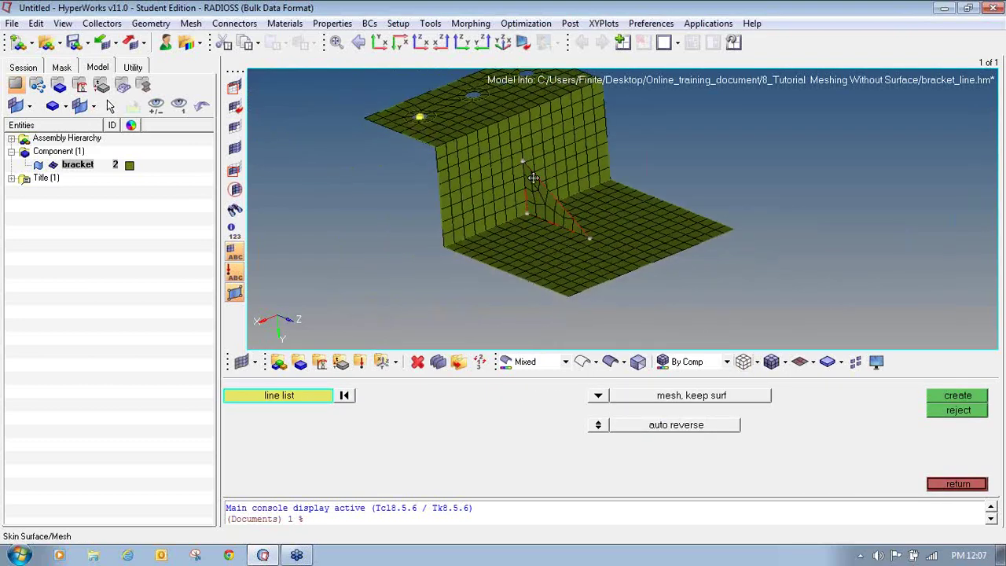
{"action": "scroll", "coordinate": [589, 250], "scroll_direction": "down", "scroll_amount": 2}
{"action": "right_click_drag", "start_coordinate": [590, 250], "coordinate": [433, 172], "text": "ctrl"}
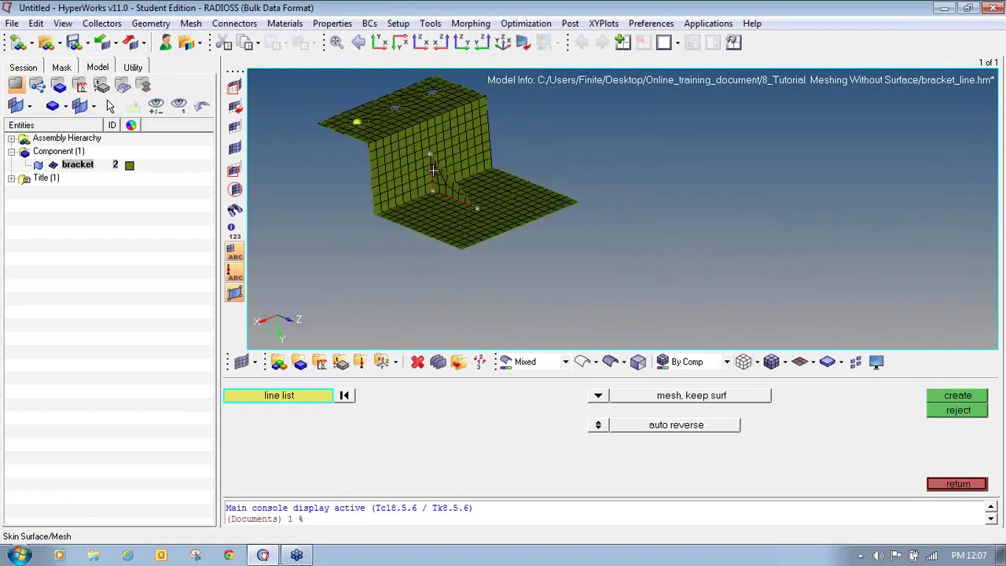
{"action": "left_click", "coordinate": [951, 487]}
{"action": "right_click_drag", "start_coordinate": [507, 212], "coordinate": [518, 236], "text": "ctrl"}
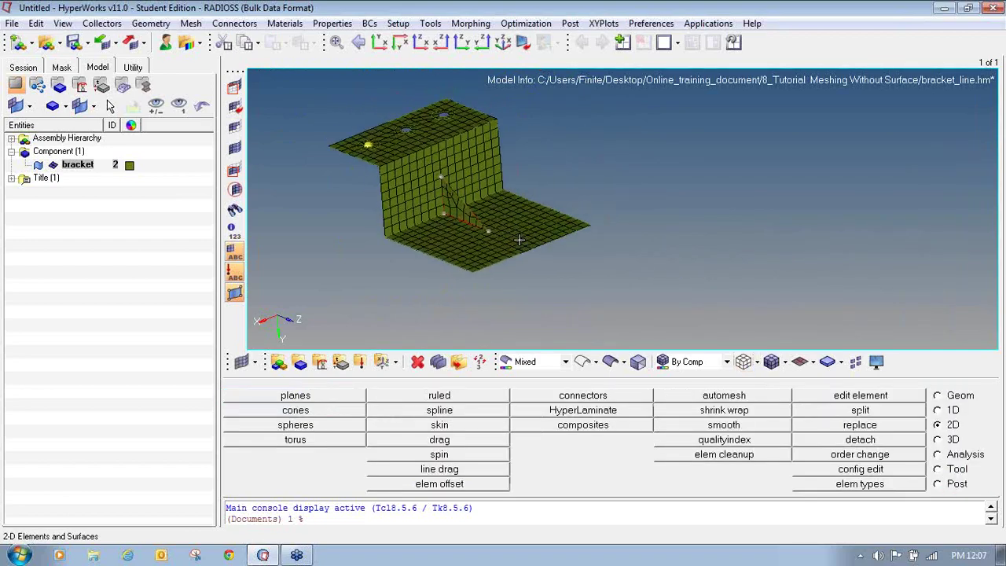
{"action": "left_click_drag", "start_coordinate": [520, 247], "coordinate": [476, 251], "text": "ctrl"}
{"action": "right_click_drag", "start_coordinate": [476, 251], "coordinate": [449, 281], "text": "ctrl"}
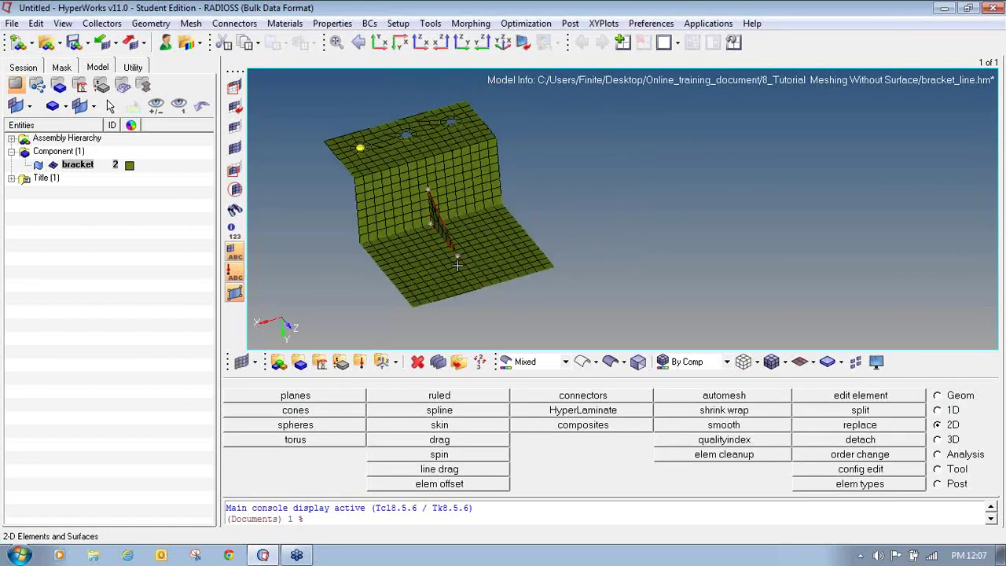
{"action": "right_click_drag", "start_coordinate": [414, 245], "coordinate": [417, 254], "text": "ctrl"}
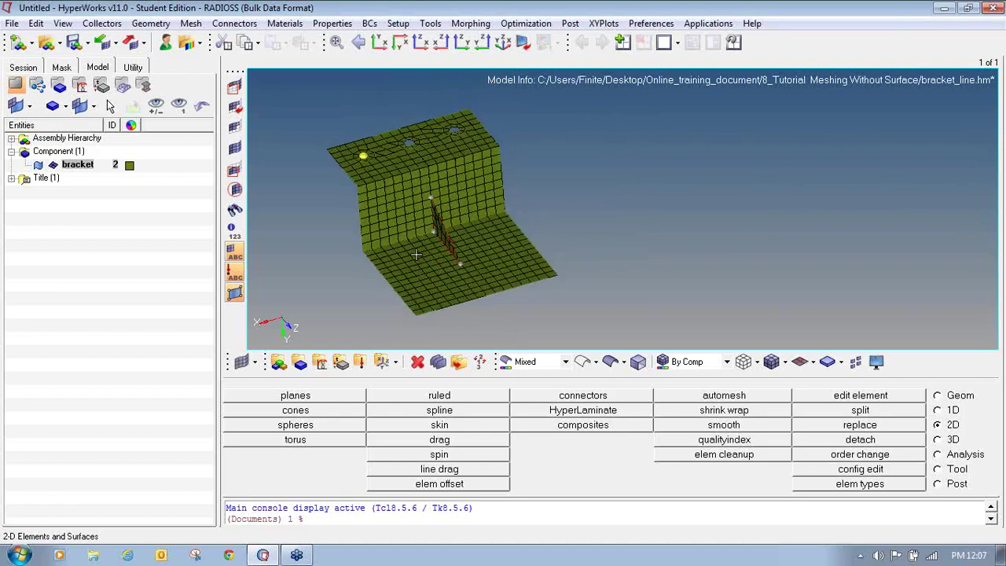
{"action": "mouse_move", "coordinate": [417, 255]}
{"action": "left_mouse_down", "text": "ctrl"}
{"action": "mouse_move", "coordinate": [428, 245]}
{"action": "mouse_move", "coordinate": [404, 263]}
{"action": "mouse_move", "coordinate": [410, 254]}
{"action": "left_mouse_up", "text": "ctrl"}
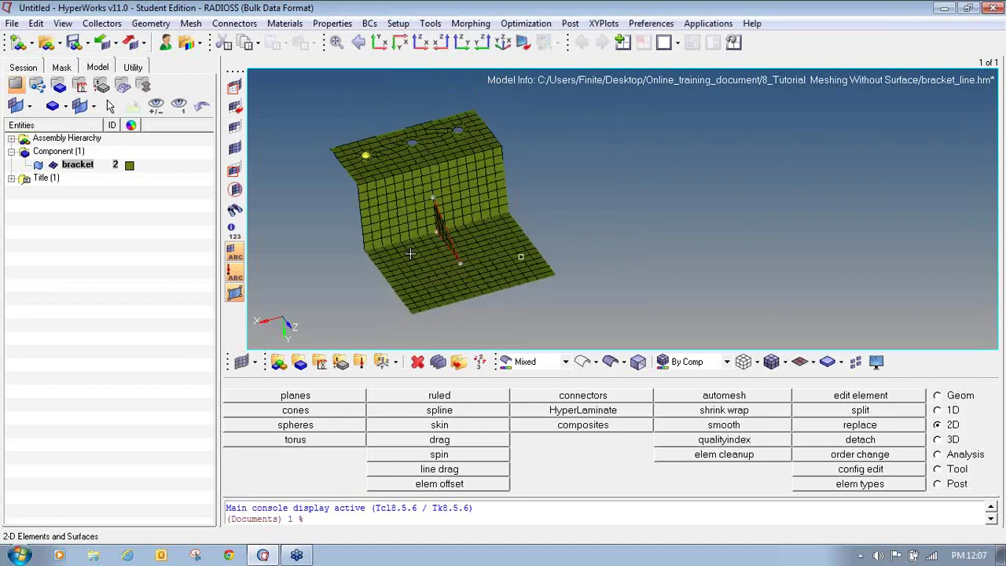
{"action": "left_click_drag", "start_coordinate": [454, 288], "coordinate": [473, 279], "text": "ctrl"}
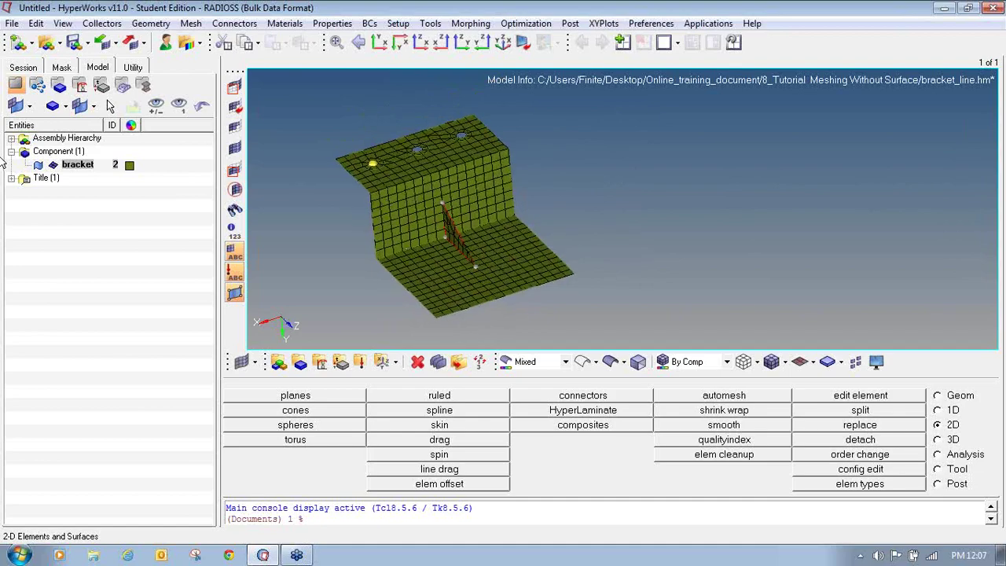
Step: Hide the bracket component's elements and examine the geometry for any surface kept at the rib
{"action": "left_click", "coordinate": [53, 165]}
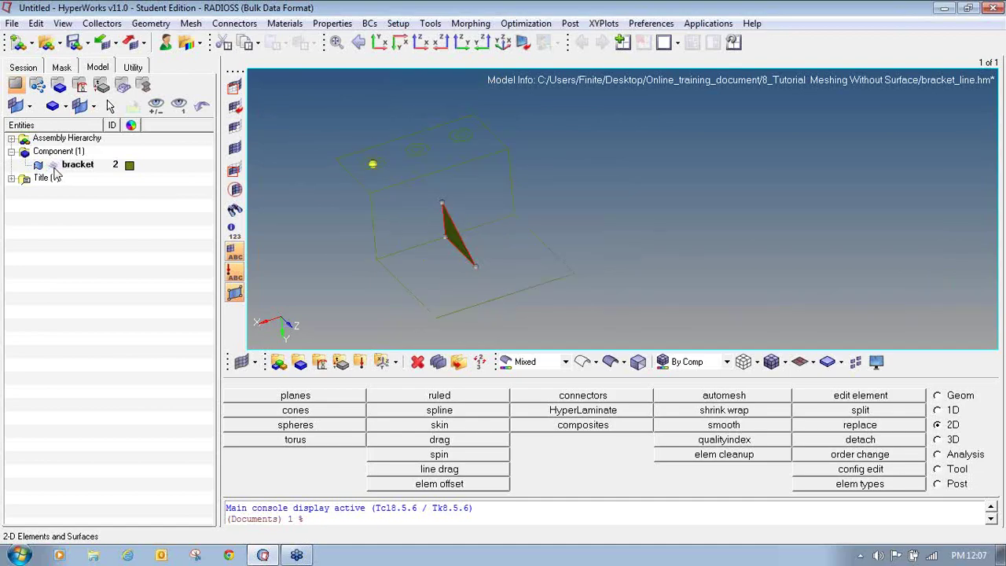
{"action": "left_click_drag", "start_coordinate": [501, 267], "coordinate": [538, 253], "text": "ctrl"}
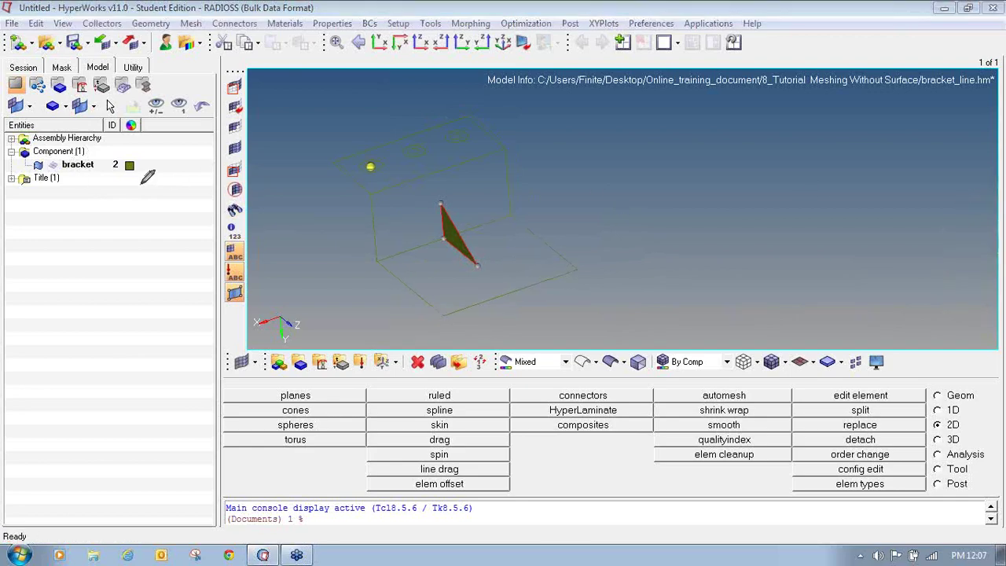
{"action": "mouse_move", "coordinate": [64, 156]}
{"action": "left_mouse_down"}
{"action": "mouse_move", "coordinate": [45, 169]}
{"action": "mouse_move", "coordinate": [63, 170]}
{"action": "mouse_move", "coordinate": [53, 157]}
{"action": "left_mouse_up"}
{"action": "left_click", "coordinate": [55, 166]}
{"action": "left_click", "coordinate": [54, 167]}
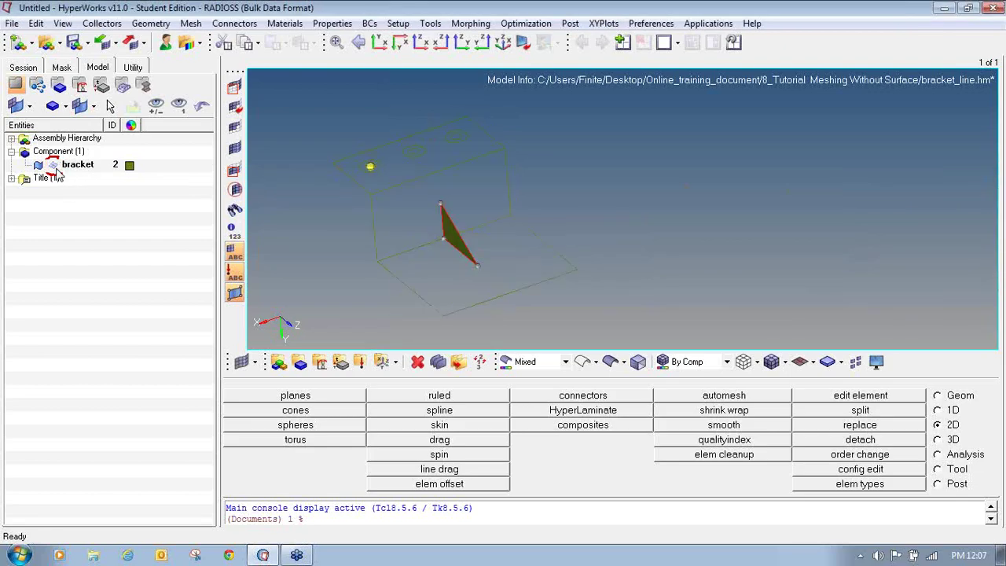
{"action": "left_click_drag", "start_coordinate": [561, 249], "coordinate": [622, 208], "text": "ctrl"}
{"action": "left_click", "coordinate": [503, 209], "text": "ctrl"}
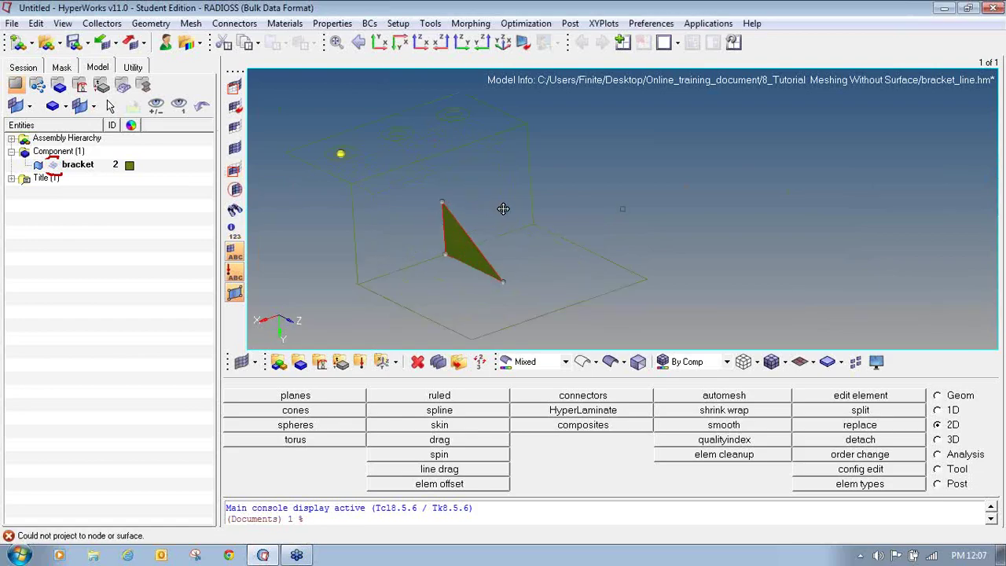
{"action": "scroll", "coordinate": [510, 207], "scroll_direction": "up", "scroll_amount": 1}
{"action": "left_click", "coordinate": [445, 220], "text": "ctrl"}
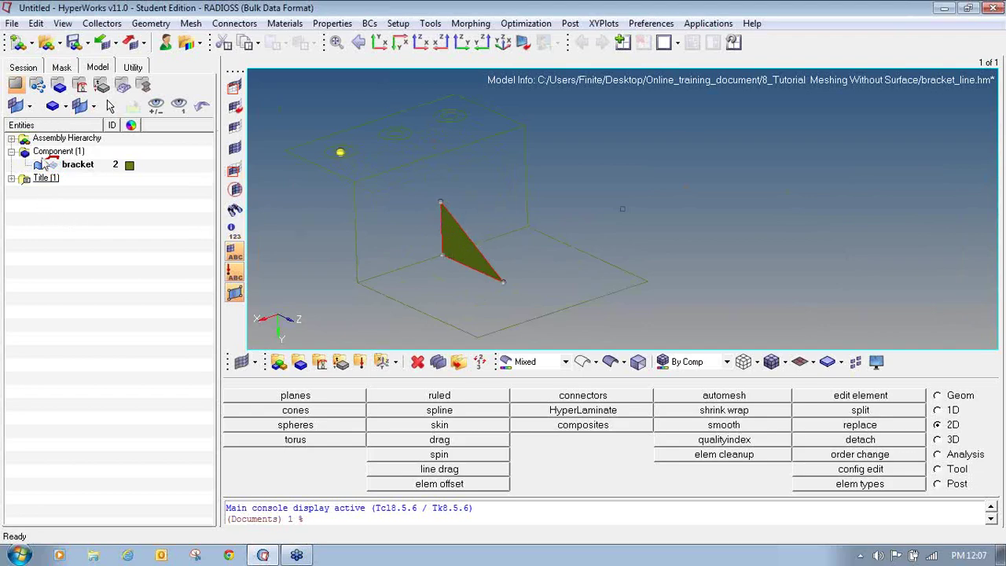
Step: Hide the bracket component's geometry and display only its elements in the isometric view
{"action": "left_click", "coordinate": [38, 168]}
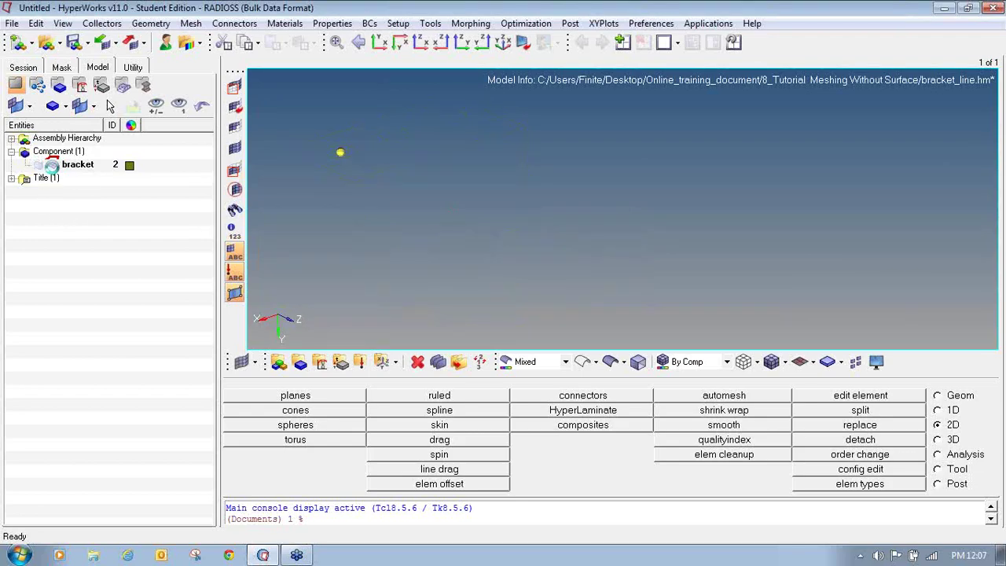
{"action": "left_click", "coordinate": [38, 167]}
{"action": "mouse_move", "coordinate": [516, 225]}
{"action": "left_mouse_down", "text": "ctrl"}
{"action": "mouse_move", "coordinate": [548, 233]}
{"action": "mouse_move", "coordinate": [576, 270]}
{"action": "mouse_move", "coordinate": [364, 220]}
{"action": "mouse_move", "coordinate": [491, 172]}
{"action": "mouse_move", "coordinate": [538, 185]}
{"action": "mouse_move", "coordinate": [492, 126]}
{"action": "mouse_move", "coordinate": [503, 94]}
{"action": "mouse_move", "coordinate": [550, 66]}
{"action": "left_mouse_up", "text": "ctrl"}
{"action": "left_click", "coordinate": [503, 42]}
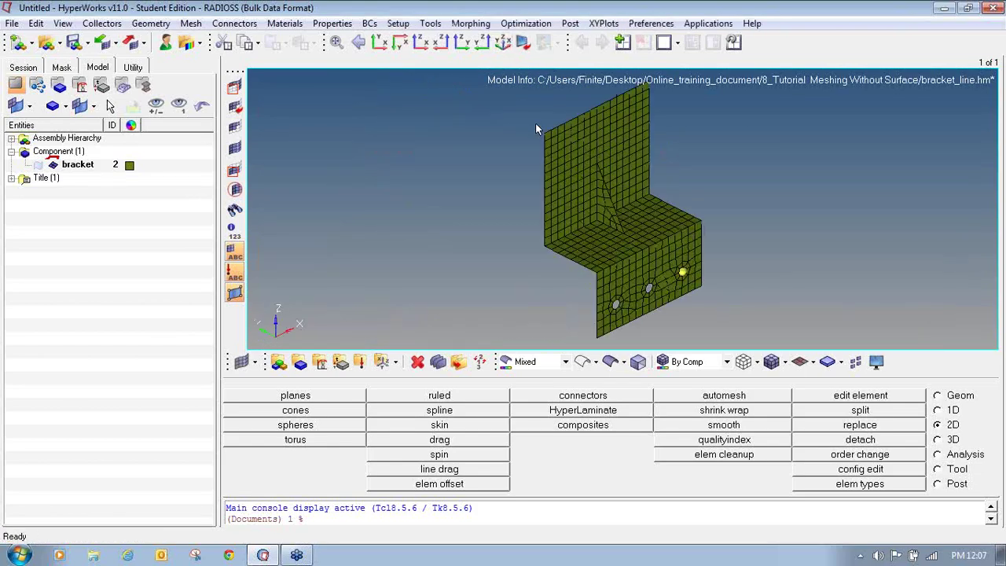
Step: Examine the complete bracket mesh from several angles, including the flange, web, base and rib
{"action": "left_click_drag", "start_coordinate": [455, 224], "coordinate": [539, 191], "text": "ctrl"}
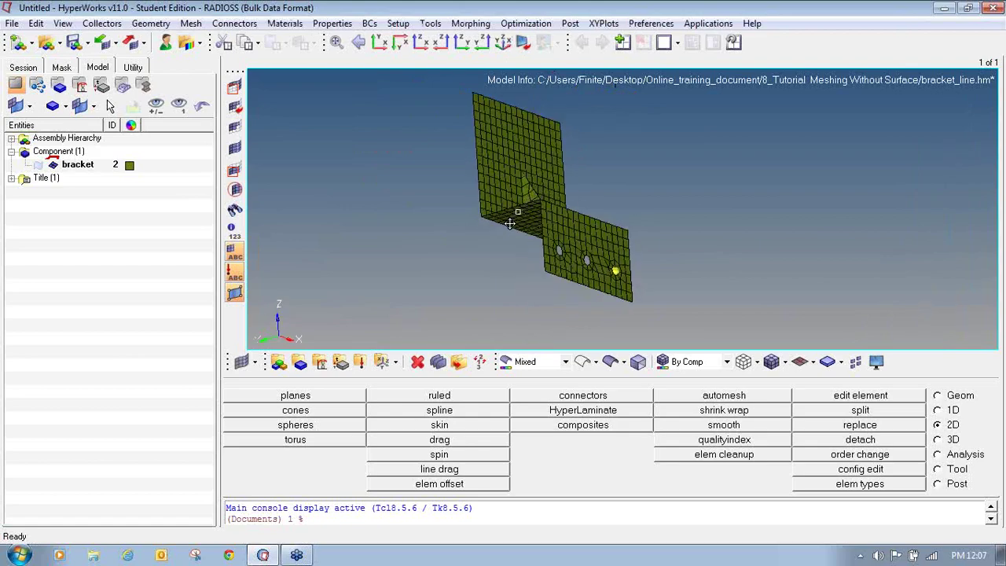
{"action": "left_click_drag", "start_coordinate": [509, 224], "coordinate": [557, 242], "text": "ctrl"}
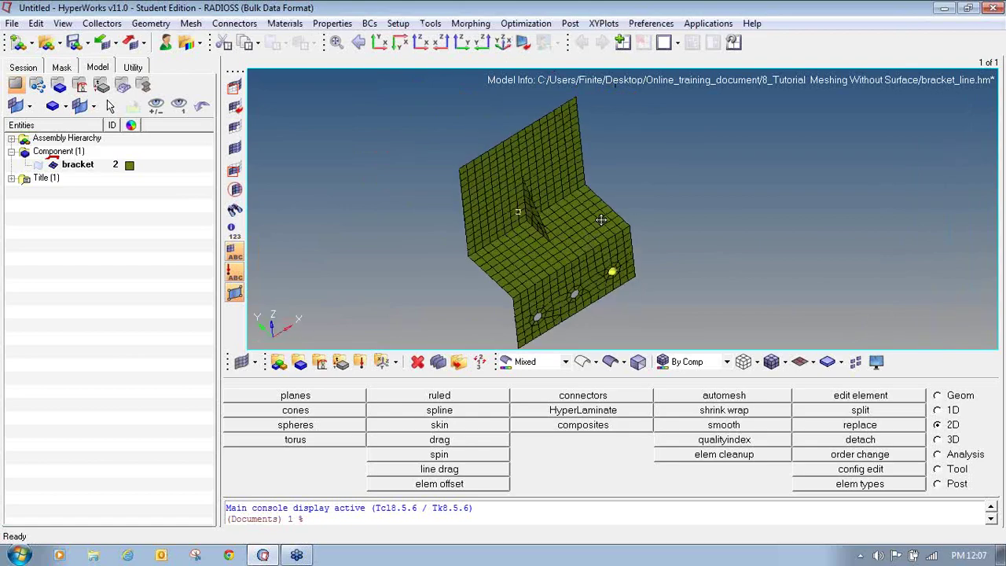
{"action": "left_click", "coordinate": [504, 150], "text": "ctrl"}
{"action": "mouse_move", "coordinate": [482, 151]}
{"action": "left_mouse_down", "text": "ctrl"}
{"action": "mouse_move", "coordinate": [403, 215]}
{"action": "mouse_move", "coordinate": [420, 256]}
{"action": "mouse_move", "coordinate": [321, 301]}
{"action": "mouse_move", "coordinate": [417, 157]}
{"action": "mouse_move", "coordinate": [513, 111]}
{"action": "mouse_move", "coordinate": [440, 217]}
{"action": "mouse_move", "coordinate": [550, 227]}
{"action": "left_mouse_up", "text": "ctrl"}
{"action": "left_click", "coordinate": [445, 219], "text": "ctrl"}
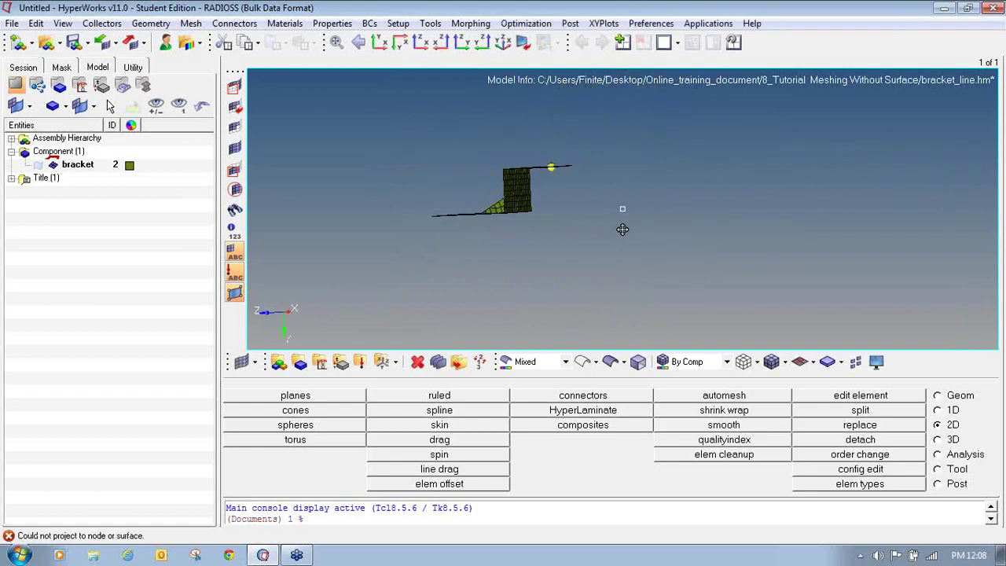
{"action": "left_click_drag", "start_coordinate": [477, 213], "coordinate": [916, 197], "text": "ctrl"}
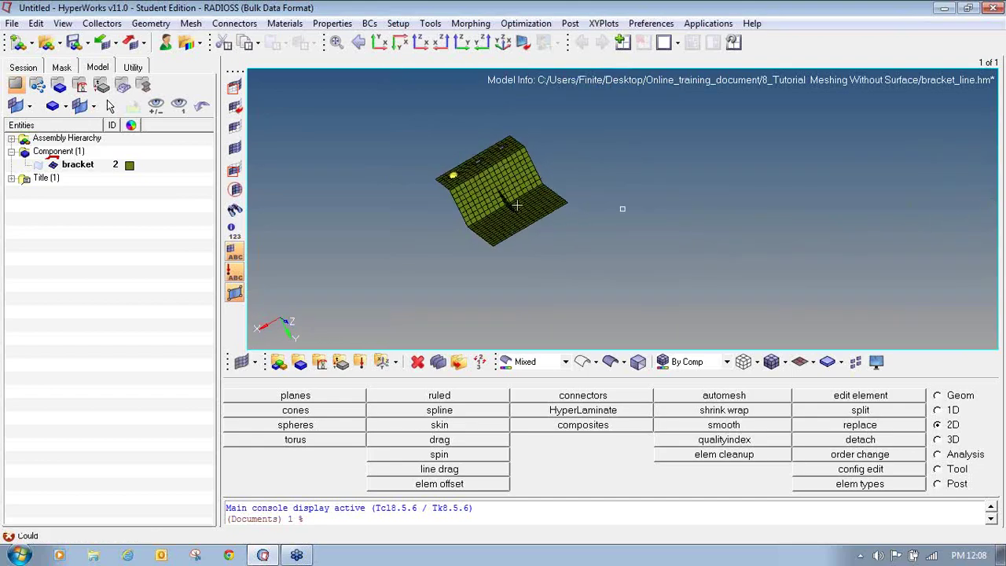
{"action": "left_click_drag", "start_coordinate": [517, 205], "coordinate": [450, 242], "text": "ctrl"}
{"action": "scroll", "coordinate": [450, 242], "scroll_direction": "up", "scroll_amount": 3}
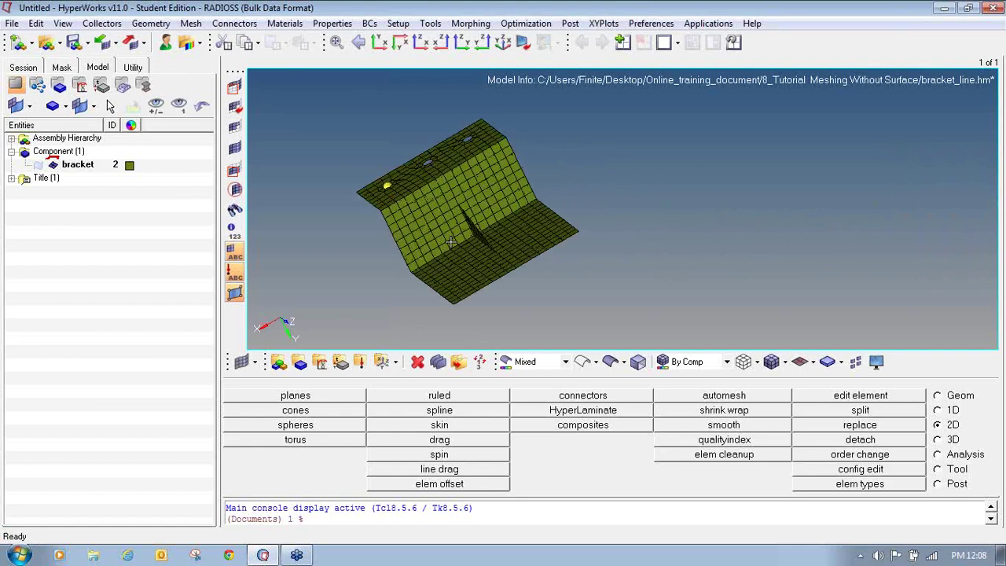